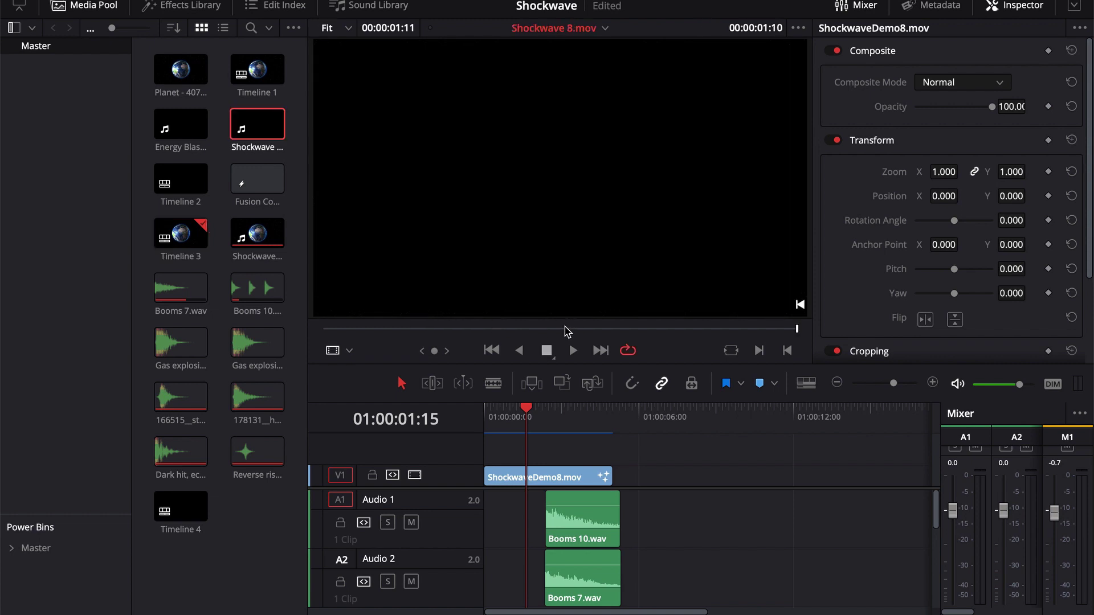
# Step: View the Shockwave node in the existing composition, play its animation from the first frame, and inspect its noise settings
pyautogui.moveTo(498, 330)
pyautogui.mouseDown()
pyautogui.moveTo(384, 330)
pyautogui.moveTo(505, 330)
pyautogui.moveTo(410, 334)
pyautogui.moveTo(493, 336)
pyautogui.mouseUp()
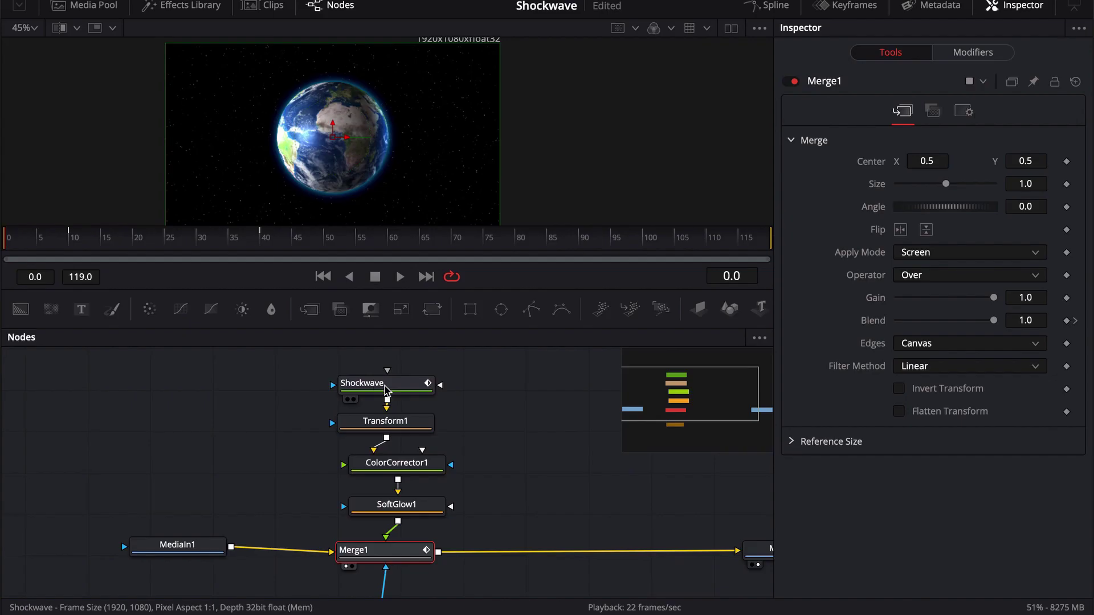
pyautogui.click(351, 399)
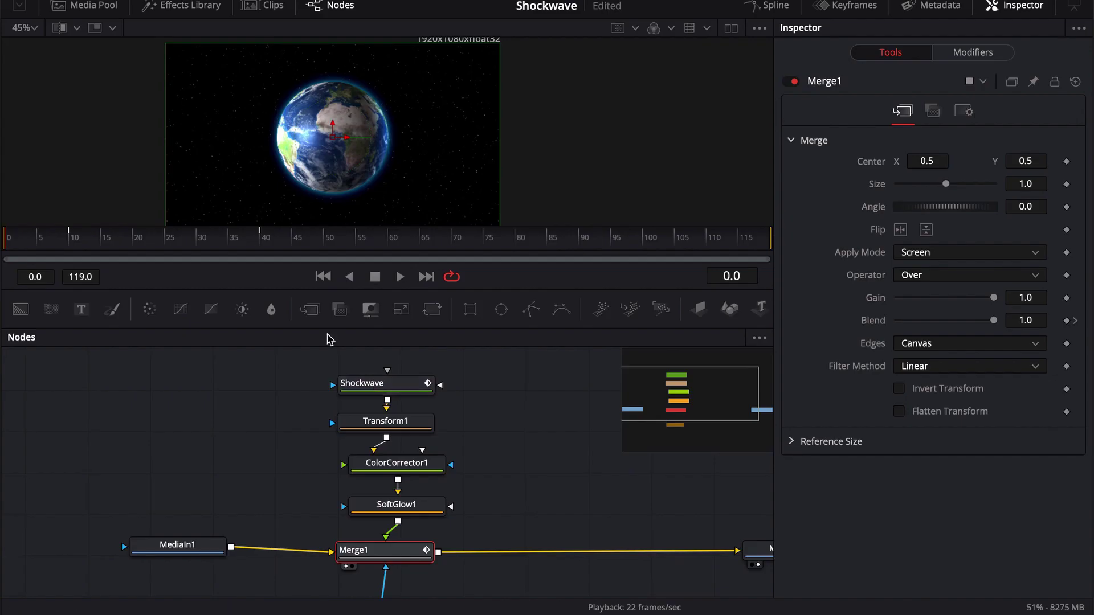
pyautogui.click(8, 244)
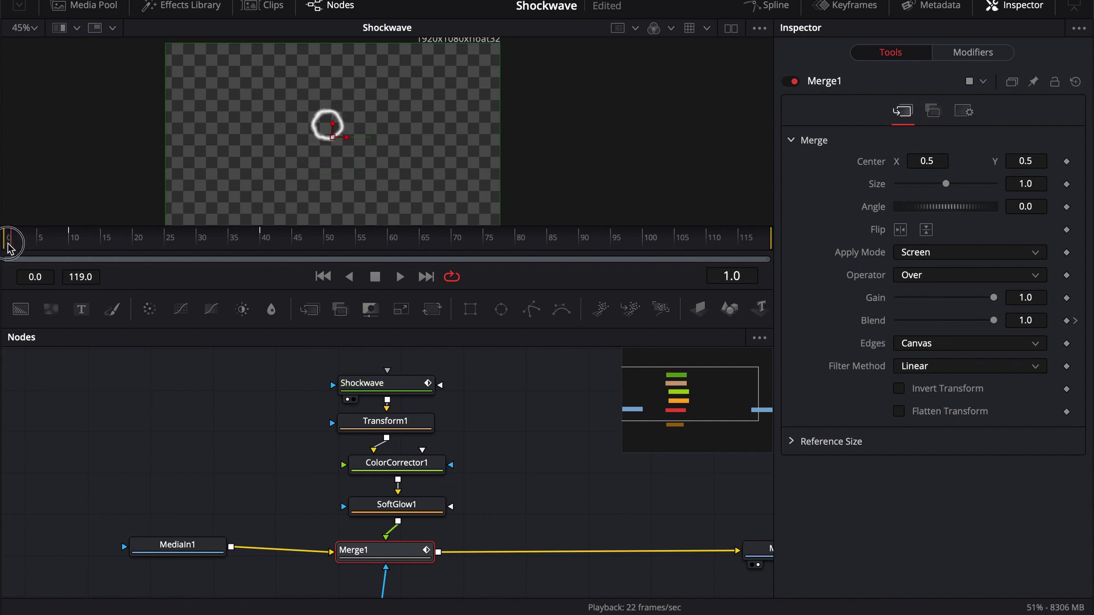
pyautogui.press('space')
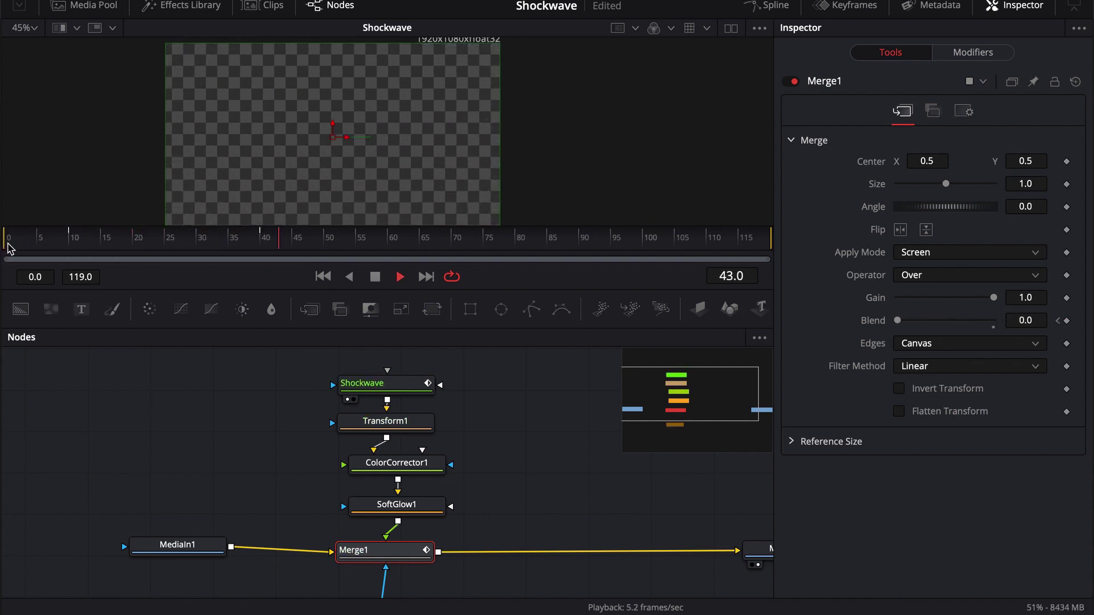
pyautogui.press('space')
pyautogui.moveTo(354, 383); pyautogui.dragTo(243, 387)
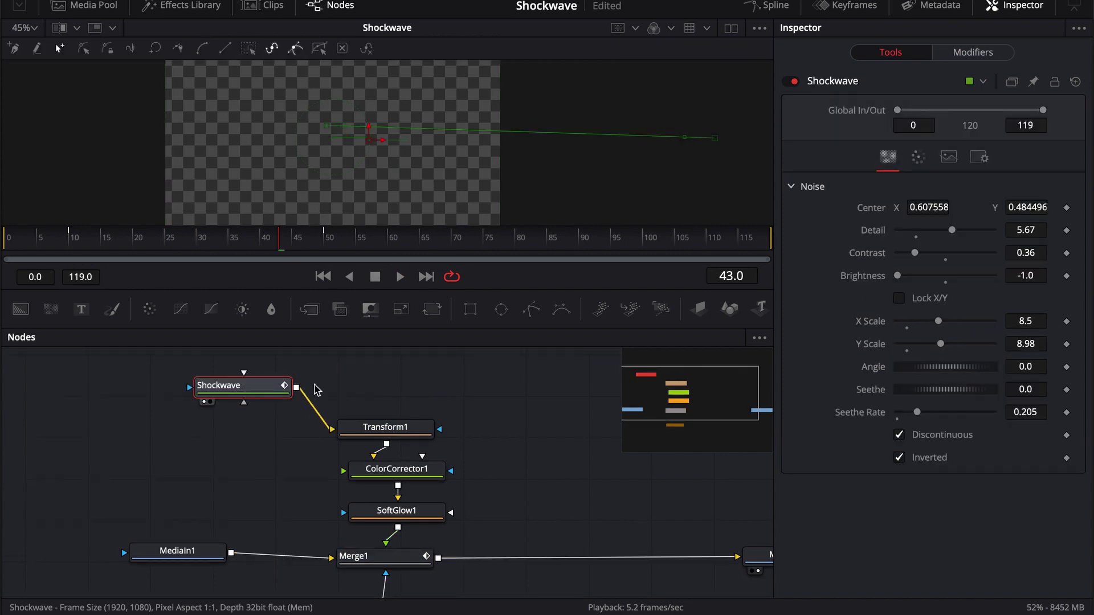
pyautogui.moveTo(522, 420); pyautogui.dragTo(440, 409)
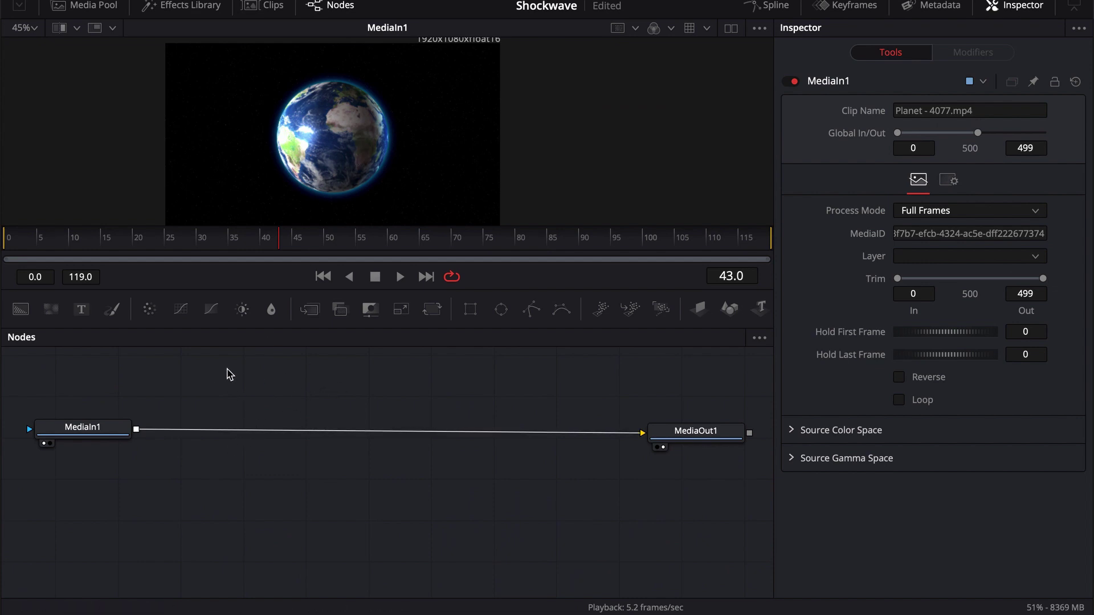
# Step: Merge a viewed Fast Noise node over MediaIn1 and set its Detail to 7.24, Contrast to 1.83 and Brightness to 0.22
pyautogui.click(83, 428)
pyautogui.click(55, 312)
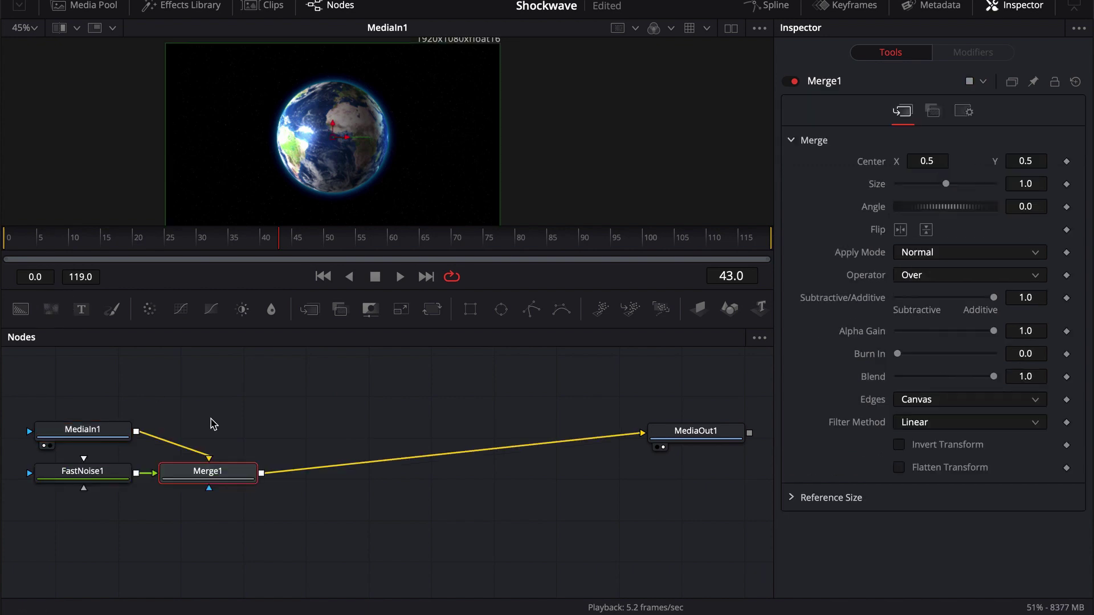
pyautogui.moveTo(82, 485); pyautogui.dragTo(216, 381)
pyautogui.moveTo(293, 557); pyautogui.dragTo(293, 516)
pyautogui.moveTo(312, 456); pyautogui.dragTo(399, 160)
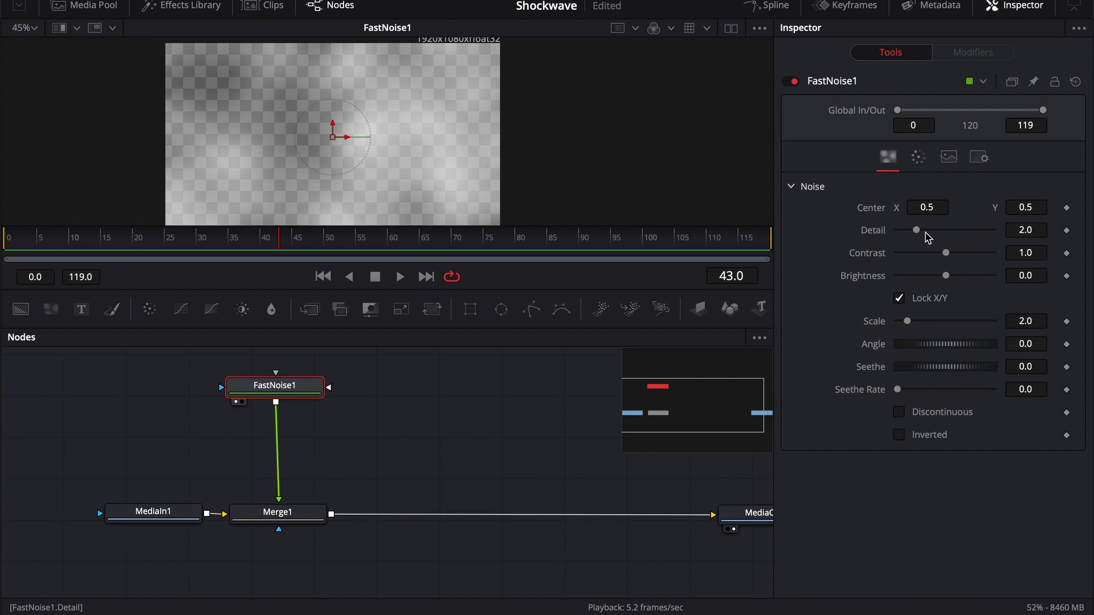
pyautogui.moveTo(917, 234); pyautogui.dragTo(956, 279)
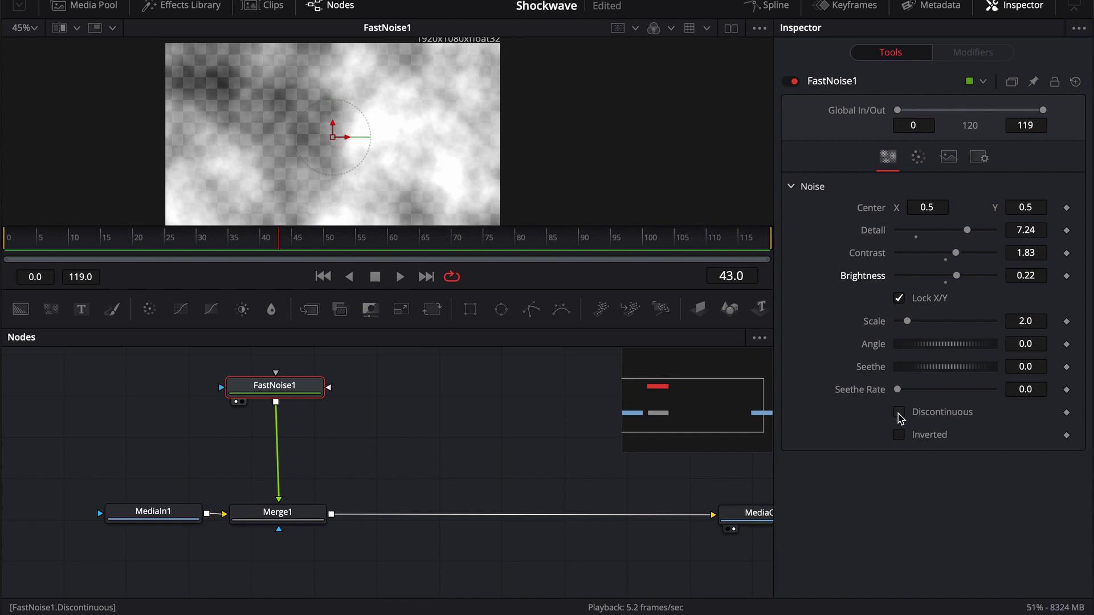
# Step: Color the noise with a Radial gradient starting at the image center and ending at about X 0.64, Y 0.48
pyautogui.click(917, 158)
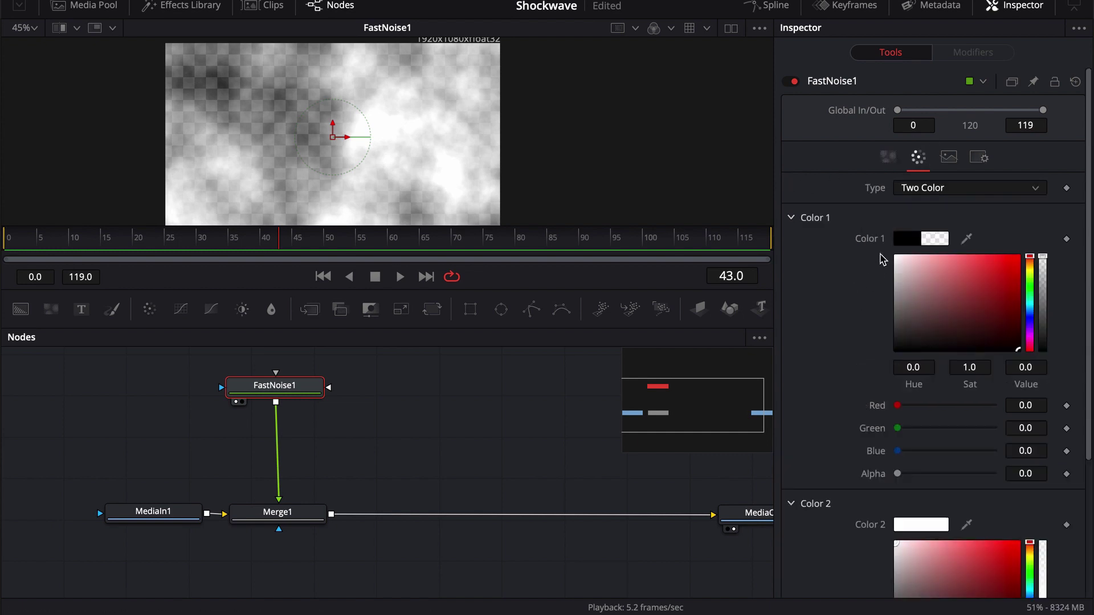
pyautogui.click(942, 187)
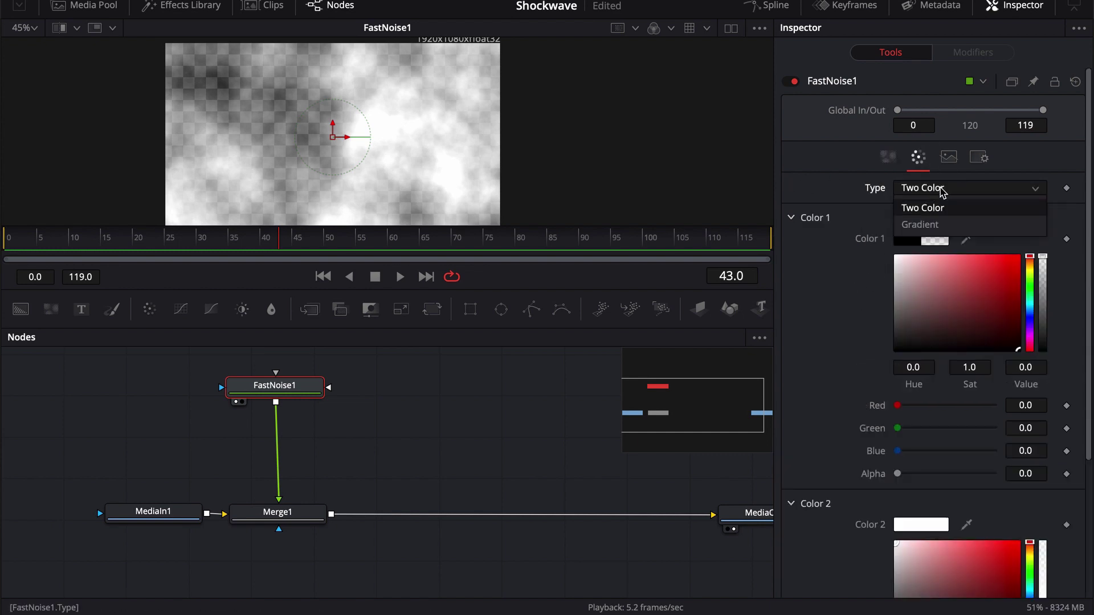
pyautogui.click(919, 225)
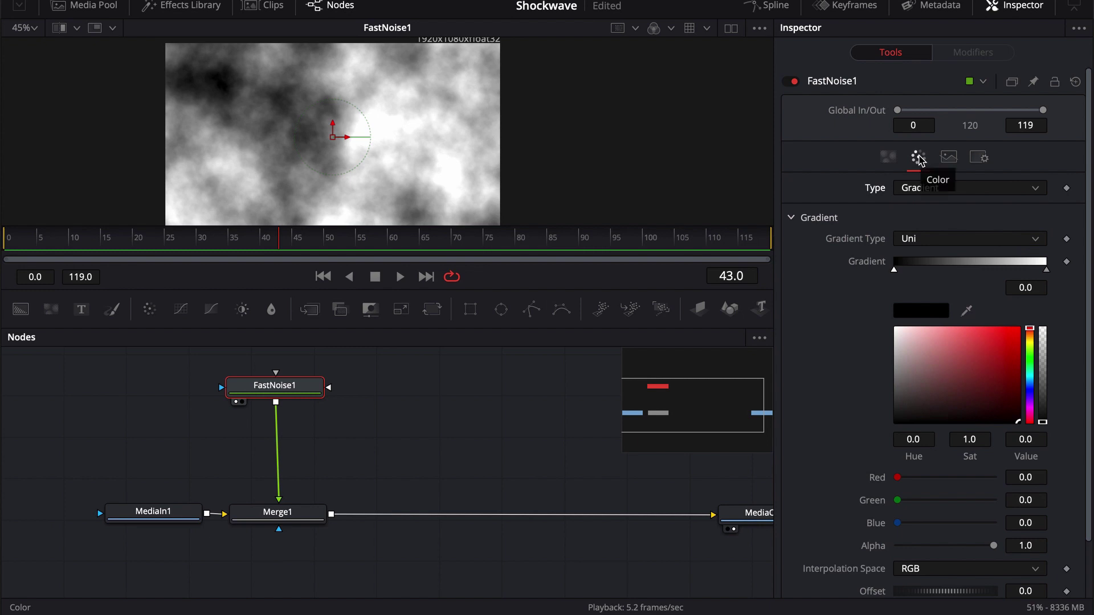
pyautogui.scroll(-1, 849, 290)
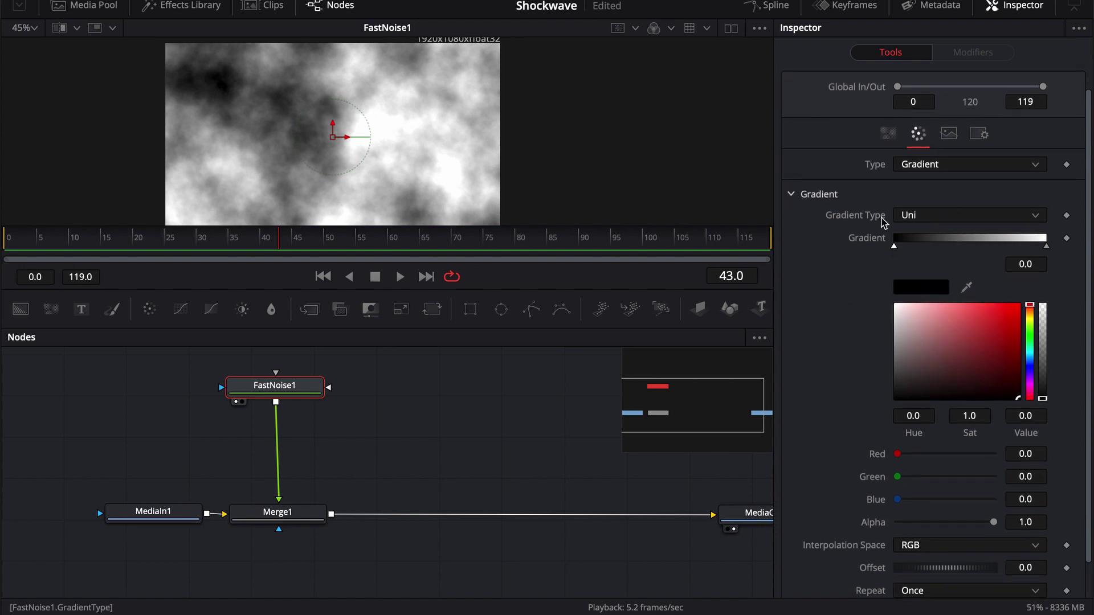
pyautogui.click(922, 216)
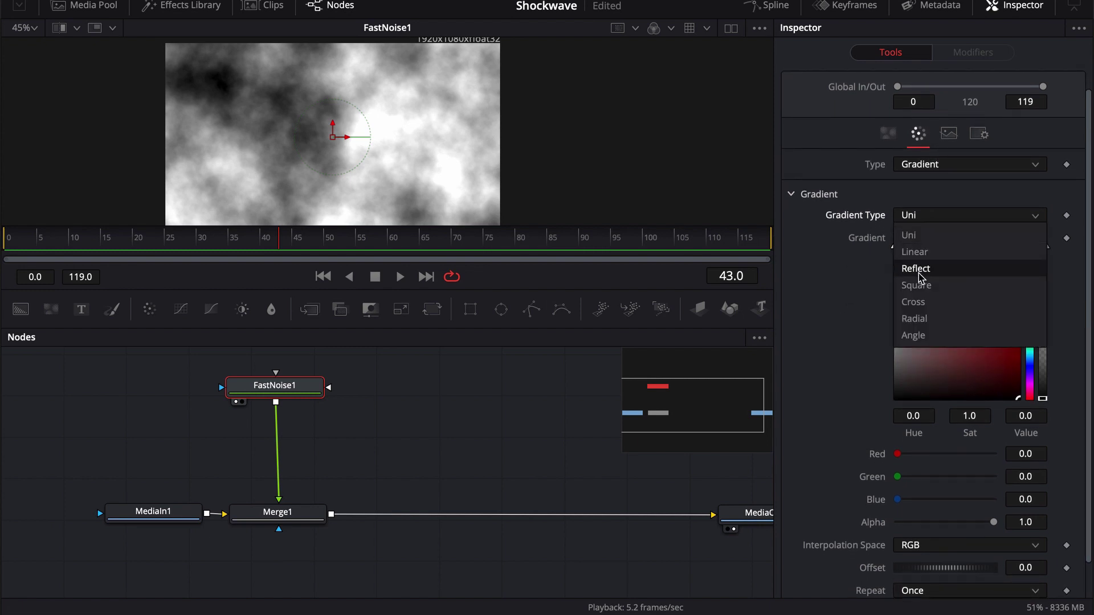
pyautogui.click(916, 319)
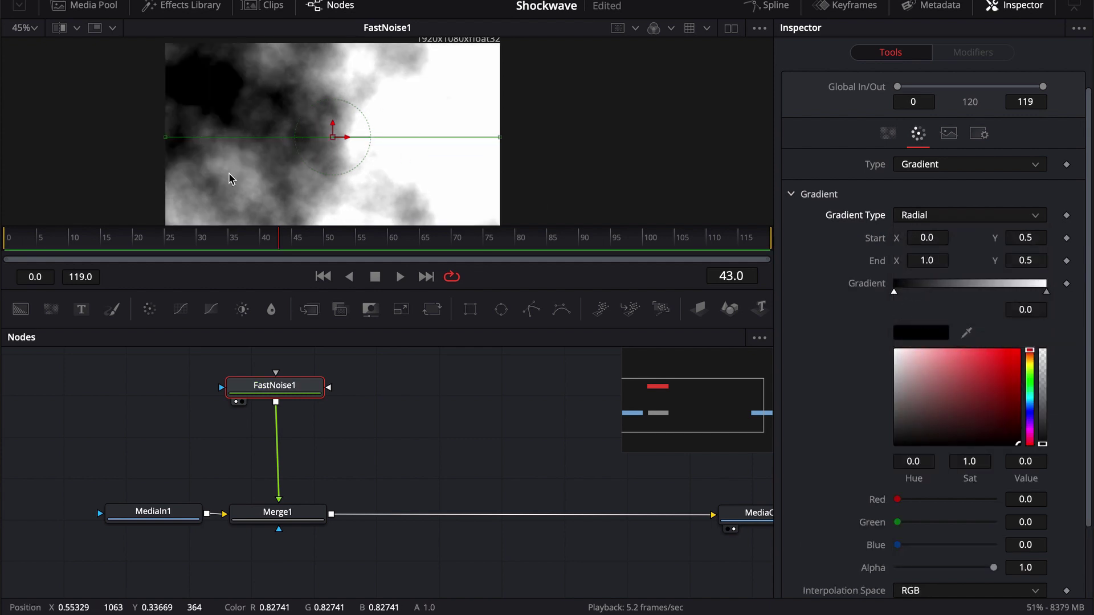
pyautogui.moveTo(166, 139); pyautogui.dragTo(334, 137)
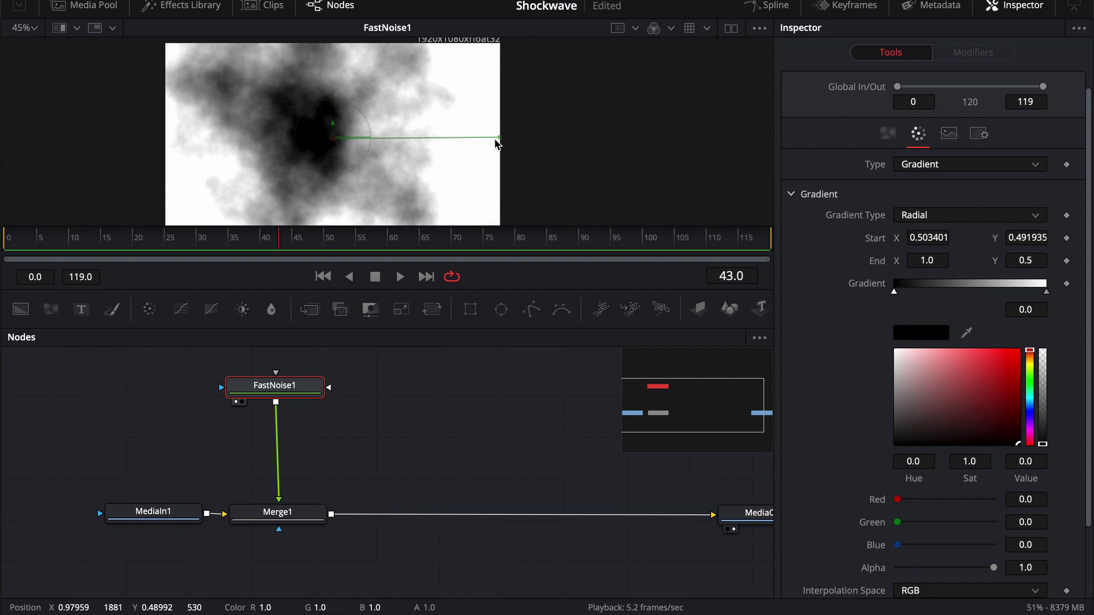
pyautogui.moveTo(500, 137); pyautogui.dragTo(382, 146)
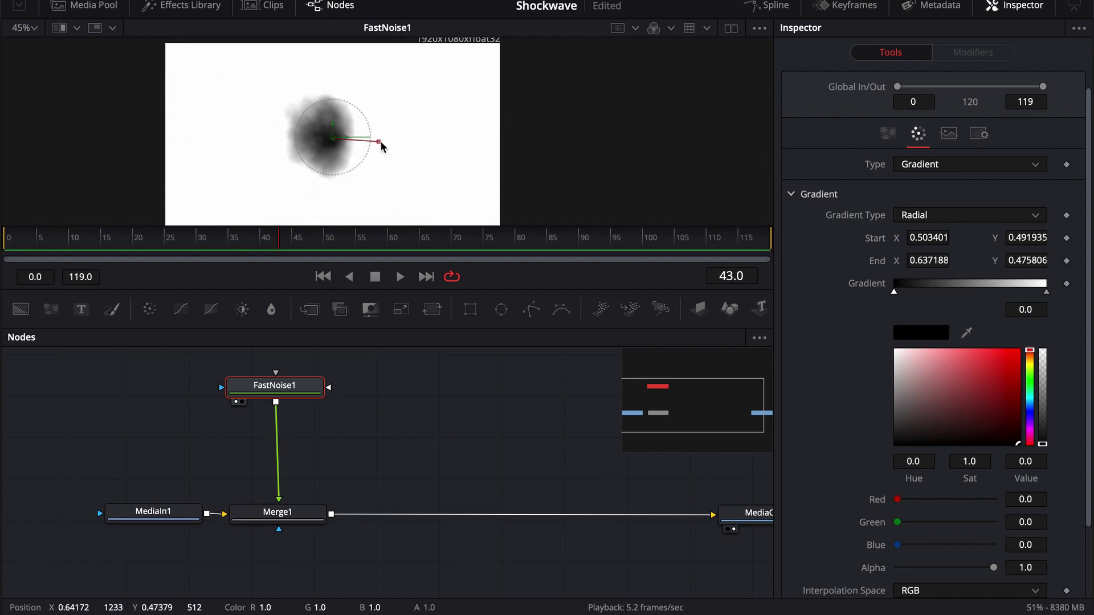
# Step: Make both end stops of the noise gradient black with Alpha 0.0
pyautogui.click(895, 295)
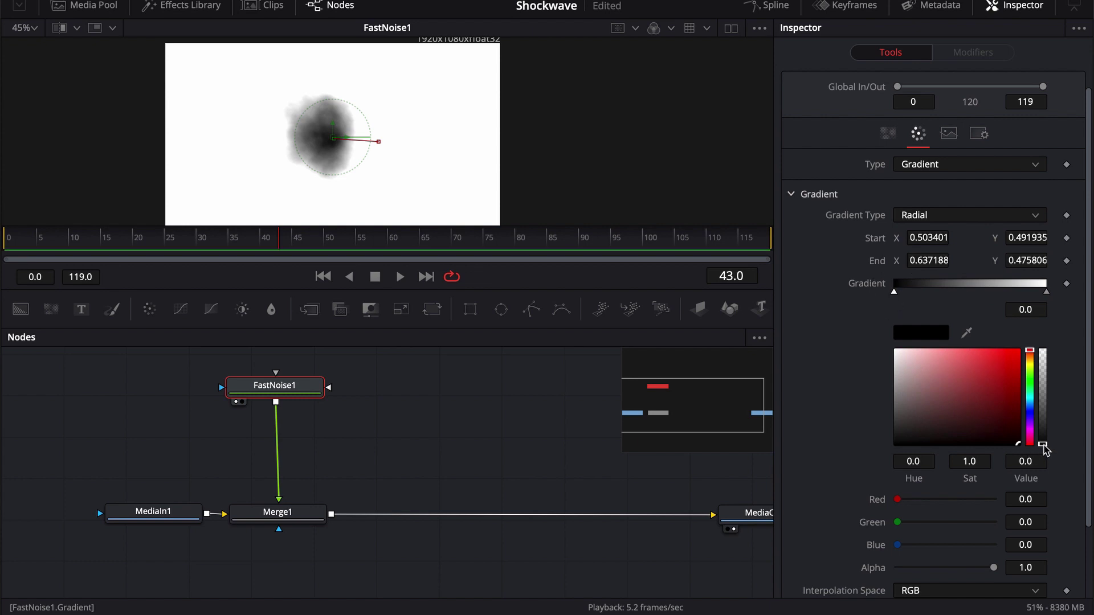
pyautogui.moveTo(1044, 450); pyautogui.dragTo(1046, 345)
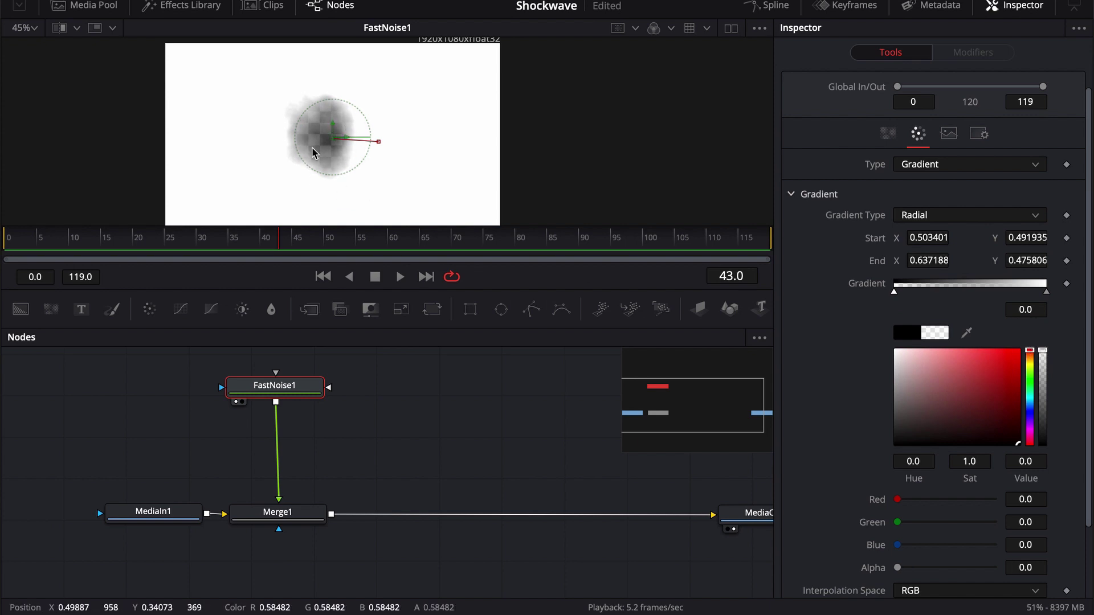
pyautogui.click(1046, 292)
pyautogui.moveTo(1000, 367); pyautogui.dragTo(893, 460)
pyautogui.moveTo(1042, 449); pyautogui.dragTo(1042, 348)
# Step: Add a white gradient stop at about 0.48 with Alpha 0.0 to form a glowing ring
pyautogui.click(967, 291)
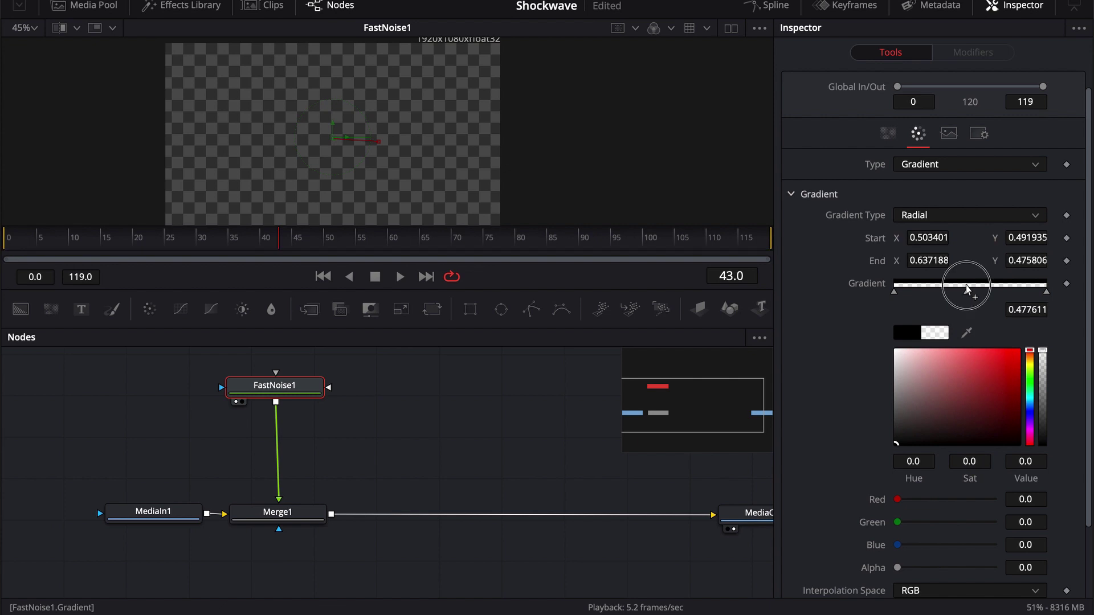
pyautogui.moveTo(932, 383); pyautogui.dragTo(810, 301)
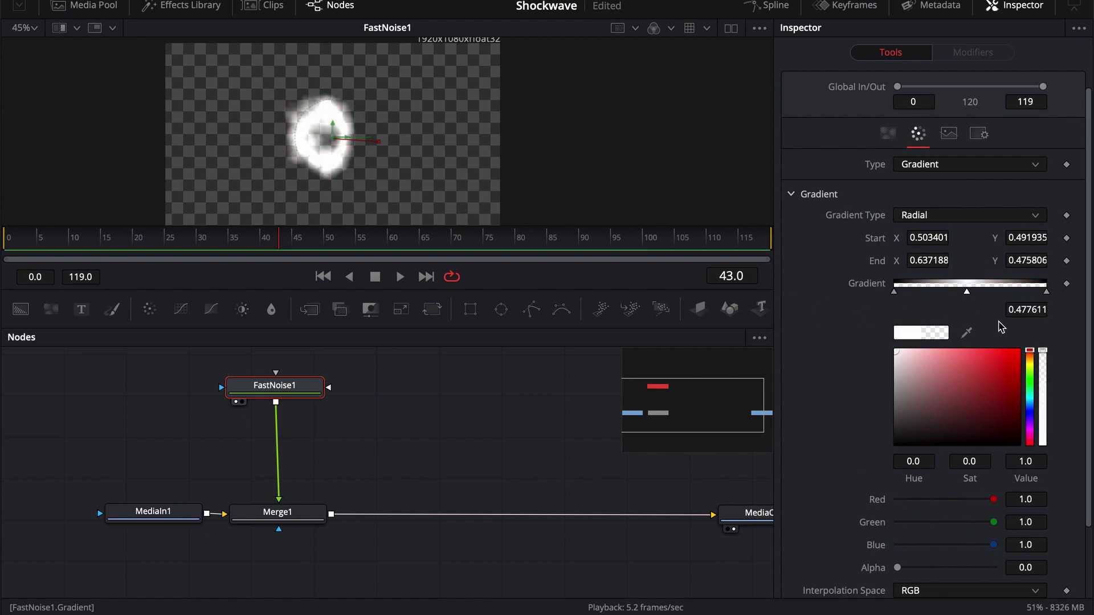
pyautogui.moveTo(1043, 354)
pyautogui.mouseDown()
pyautogui.moveTo(1038, 454)
pyautogui.moveTo(1038, 342)
pyautogui.mouseUp()
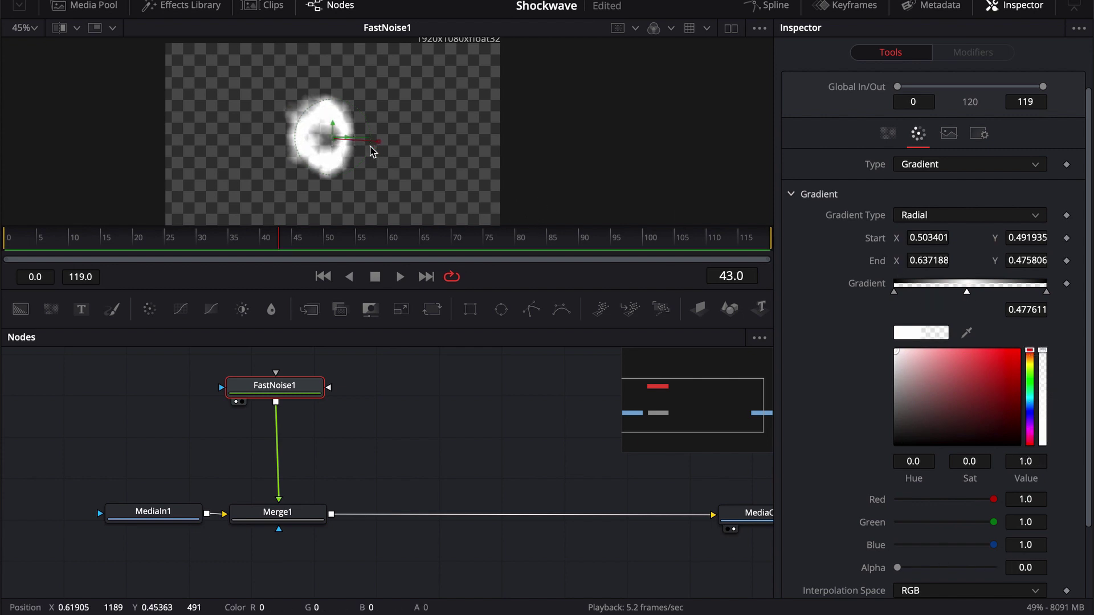
# Step: Extend the radial gradient's end point outward and move the noise center to about X 0.485, Y 0.904
pyautogui.scroll(5, 374, 154)
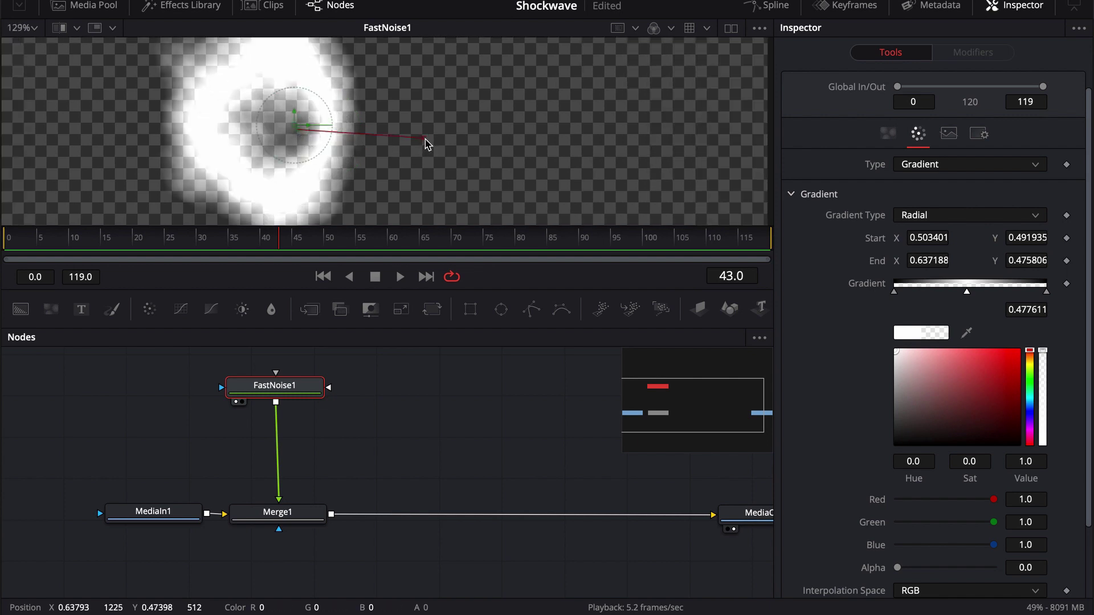
pyautogui.moveTo(427, 143); pyautogui.dragTo(511, 127)
pyautogui.scroll(-3, 436, 132)
pyautogui.scroll(-2, 435, 132)
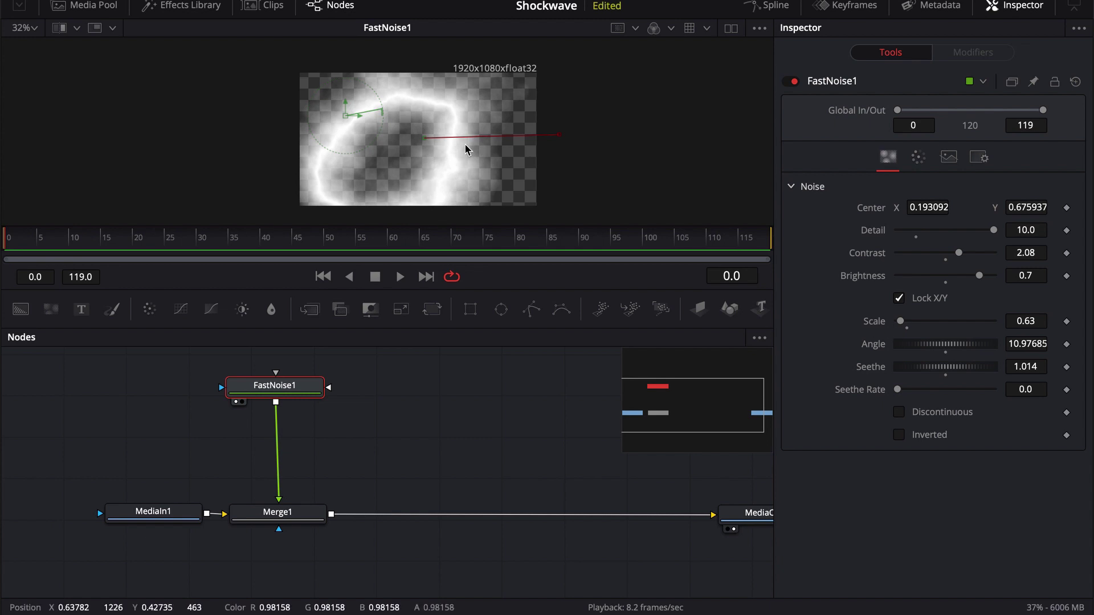
pyautogui.moveTo(346, 116); pyautogui.dragTo(417, 90)
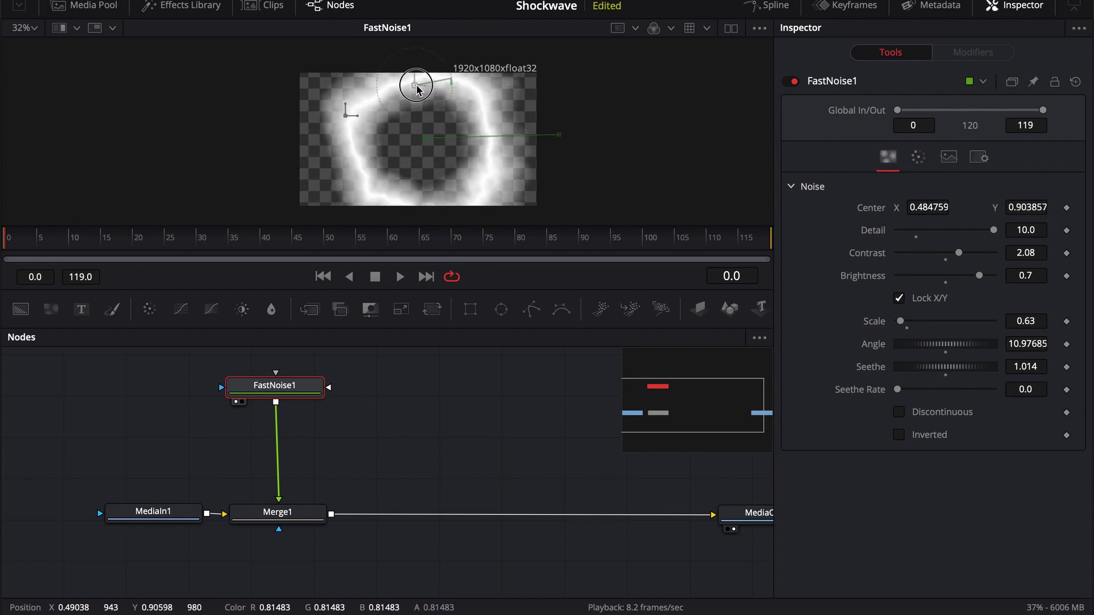
# Step: Try a small ring with Detail 2.76, enlarge the ring by extending the gradient's end point, and set Detail to 8.35
pyautogui.moveTo(562, 139); pyautogui.dragTo(446, 139)
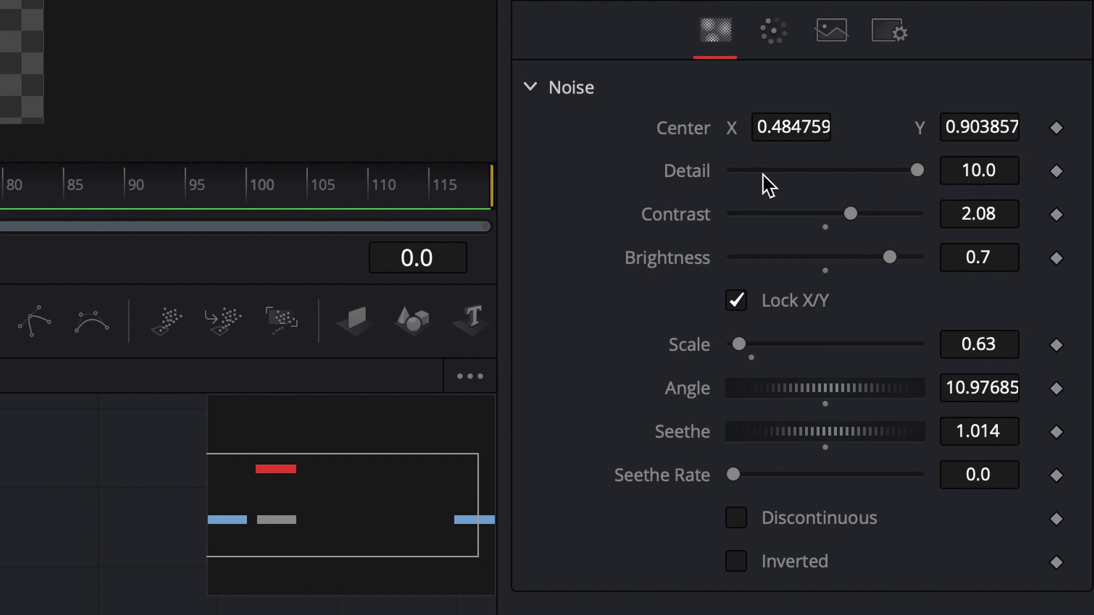
pyautogui.moveTo(906, 171); pyautogui.dragTo(908, 172)
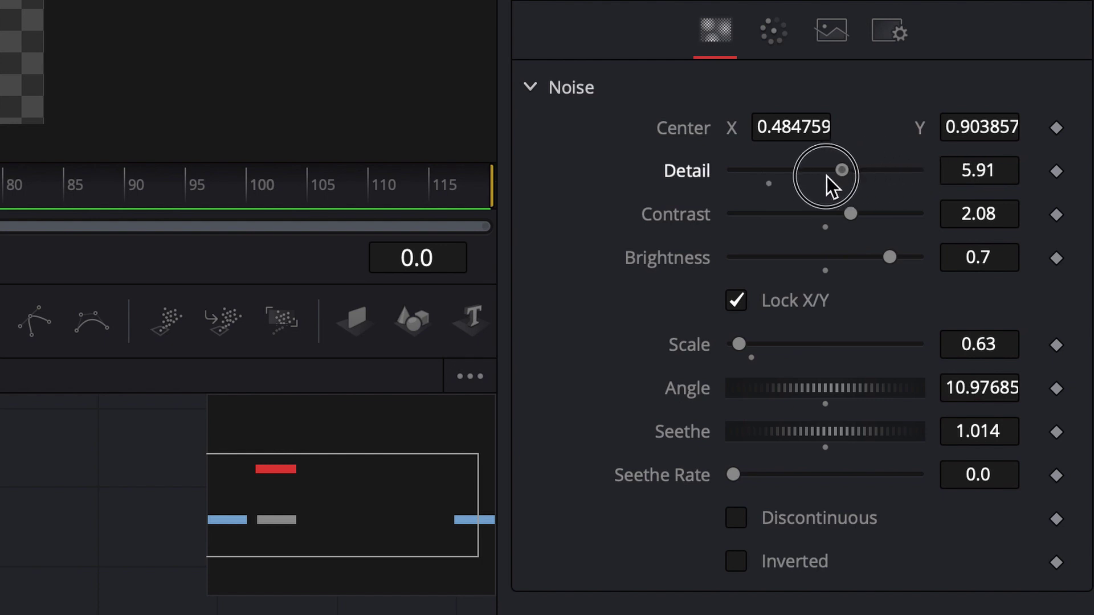
pyautogui.moveTo(777, 182); pyautogui.dragTo(733, 182)
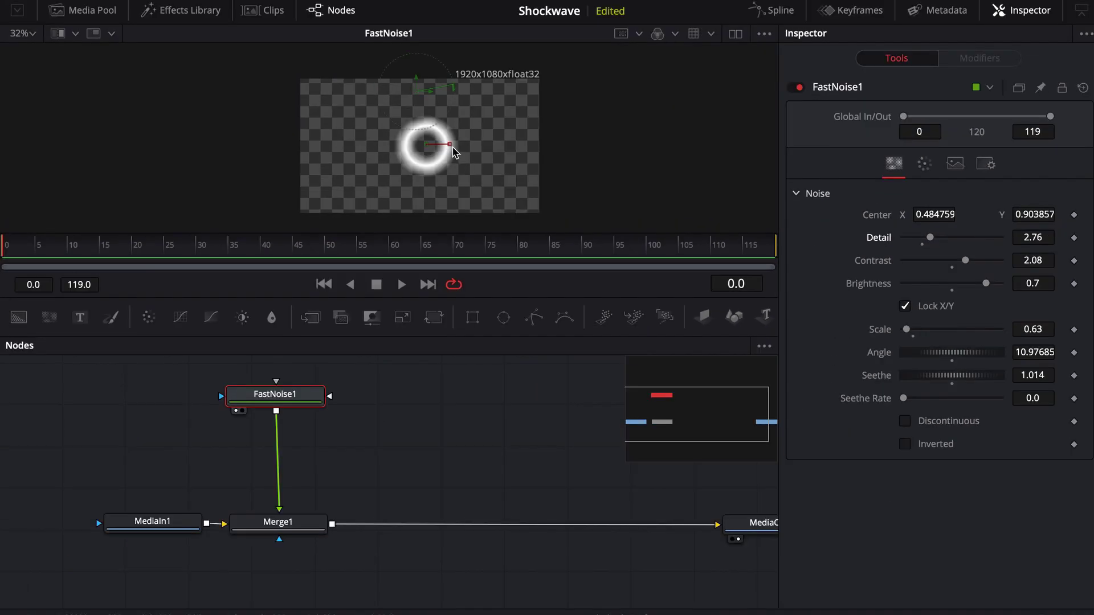
pyautogui.moveTo(454, 151); pyautogui.dragTo(562, 146)
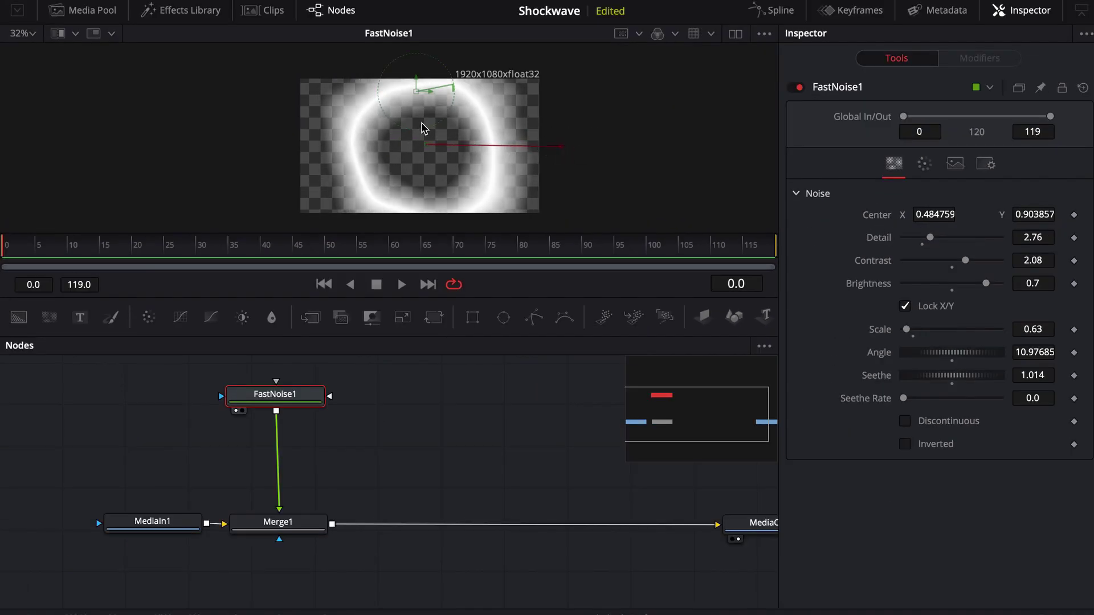
pyautogui.moveTo(933, 240); pyautogui.dragTo(988, 241)
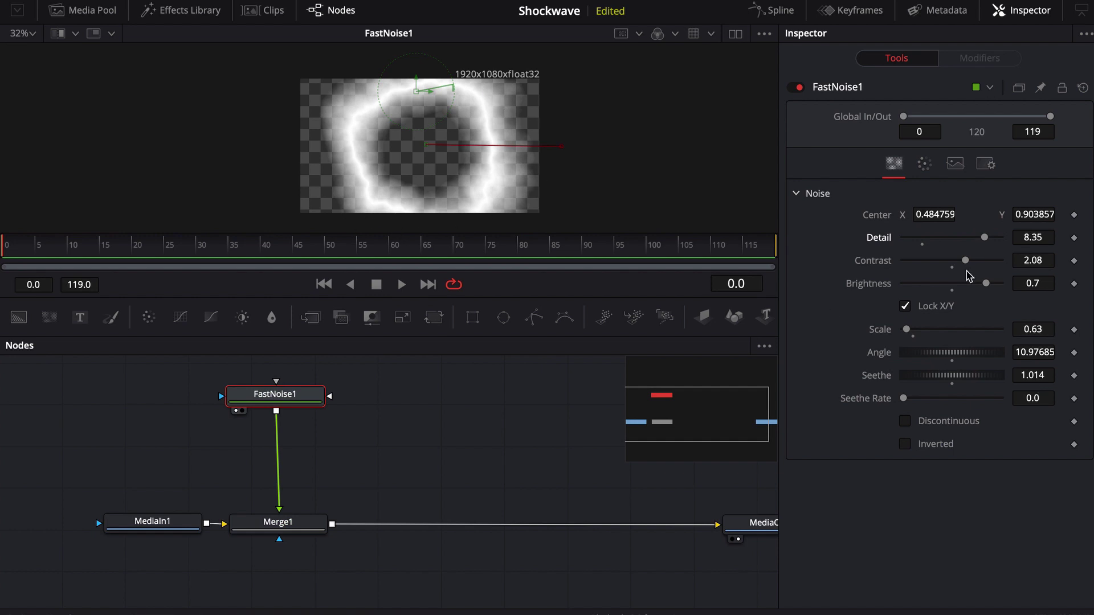
# Step: Extend the gradient's end point slightly and adjust the noise Contrast to 2.9 and Brightness to 0.52
pyautogui.moveTo(966, 265)
pyautogui.mouseDown()
pyautogui.moveTo(903, 264)
pyautogui.moveTo(1013, 263)
pyautogui.moveTo(892, 263)
pyautogui.moveTo(1089, 274)
pyautogui.moveTo(900, 278)
pyautogui.moveTo(1003, 272)
pyautogui.mouseUp()
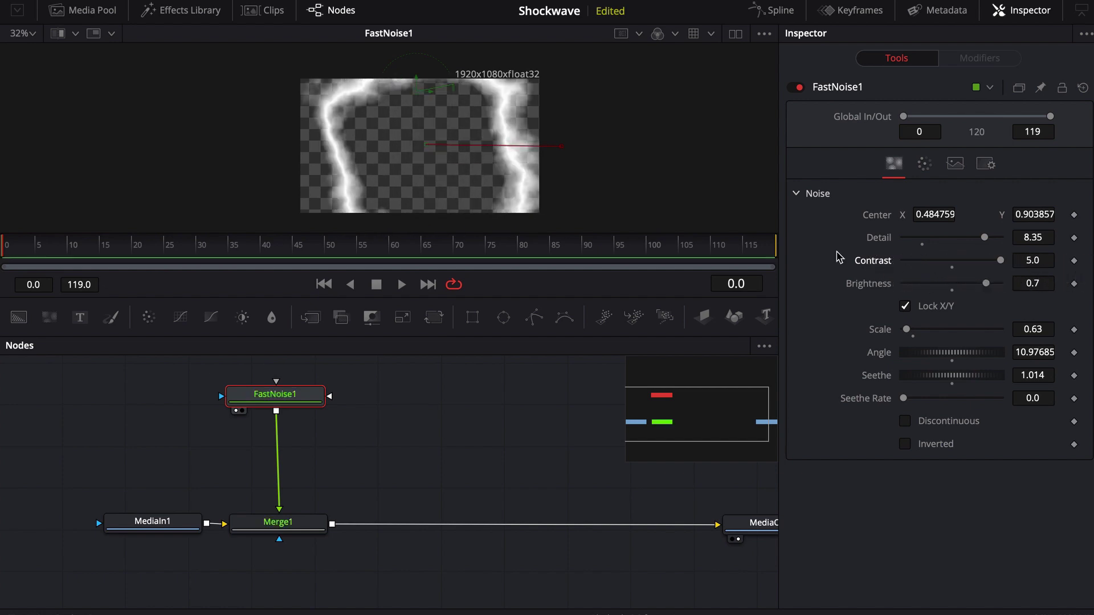
pyautogui.moveTo(563, 151); pyautogui.dragTo(592, 150)
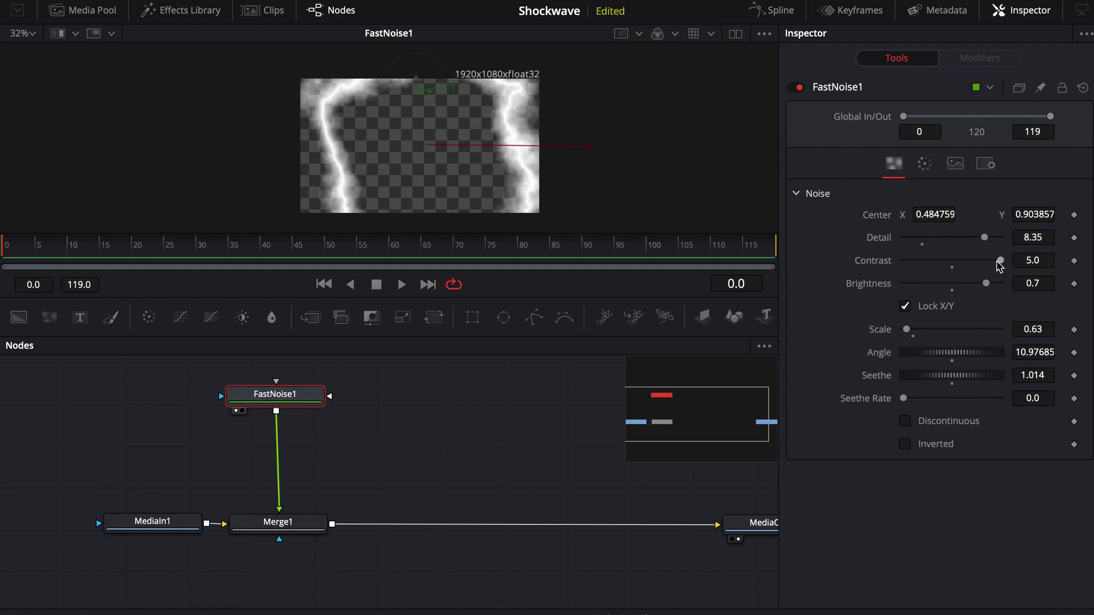
pyautogui.moveTo(1001, 263); pyautogui.dragTo(978, 285)
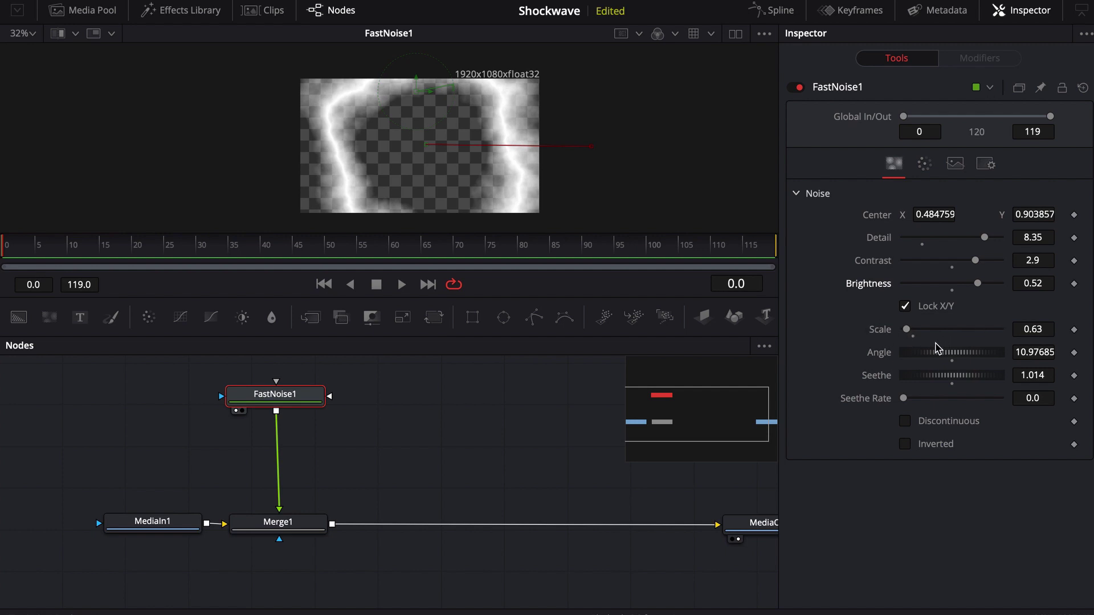
# Step: Set the noise Seethe Rate to 0.331 and enable Discontinuous and Inverted
pyautogui.moveTo(904, 399); pyautogui.dragTo(935, 398)
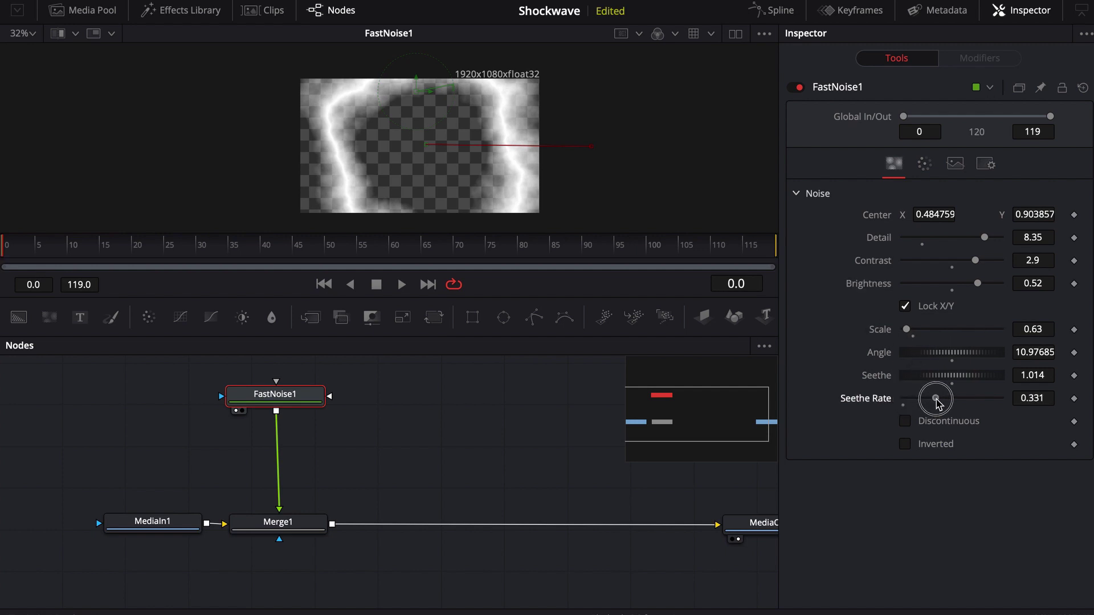
pyautogui.click(906, 423)
pyautogui.click(905, 445)
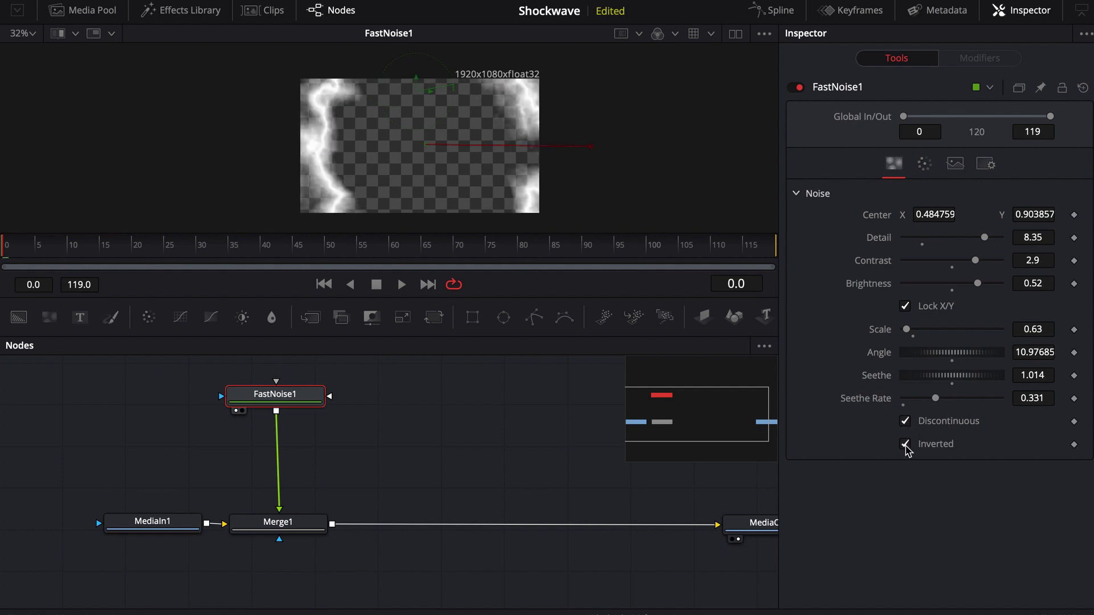
# Step: Turn off the noise's Inverted and Discontinuous options and move the radial gradient's end point to about X 1.237, Y 0.524
pyautogui.click(905, 444)
pyautogui.click(905, 422)
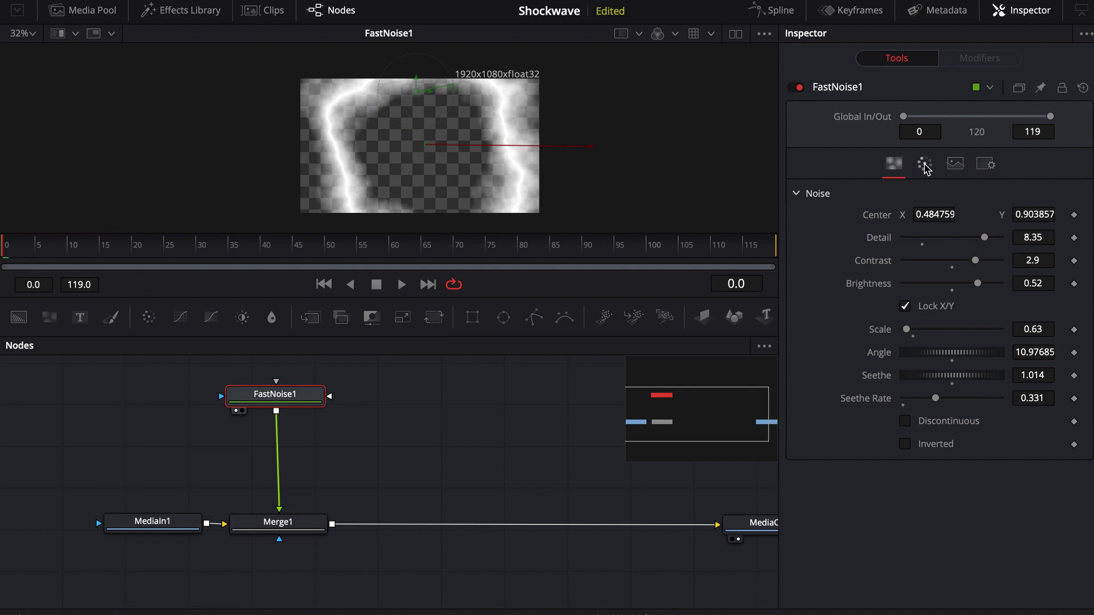
pyautogui.click(922, 171)
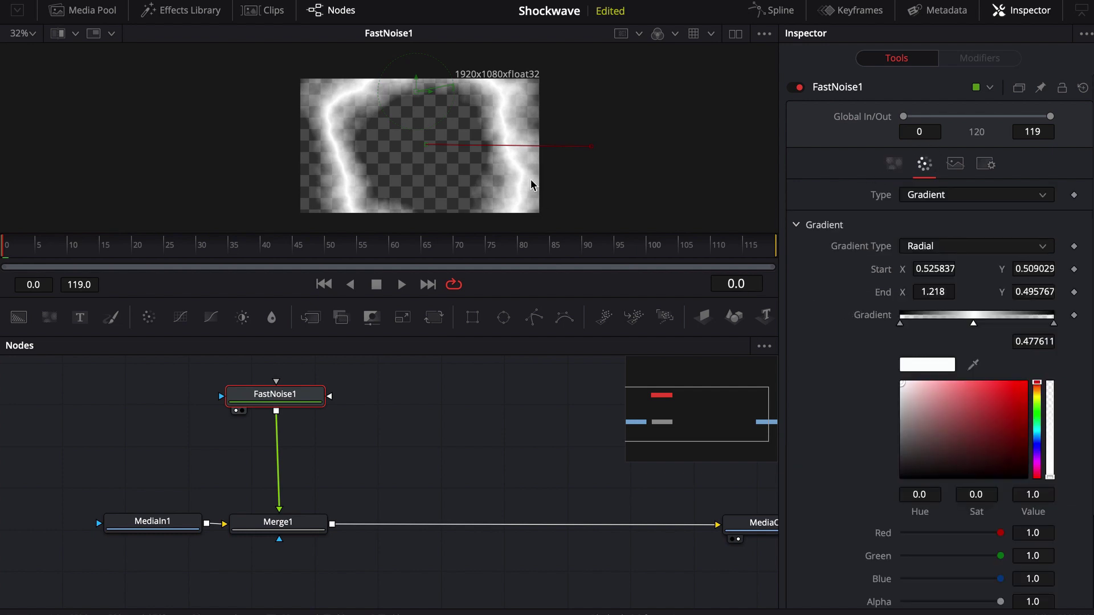
pyautogui.moveTo(593, 153)
pyautogui.mouseDown()
pyautogui.moveTo(493, 142)
pyautogui.moveTo(430, 150)
pyautogui.moveTo(479, 139)
pyautogui.moveTo(608, 147)
pyautogui.moveTo(595, 142)
pyautogui.mouseUp()
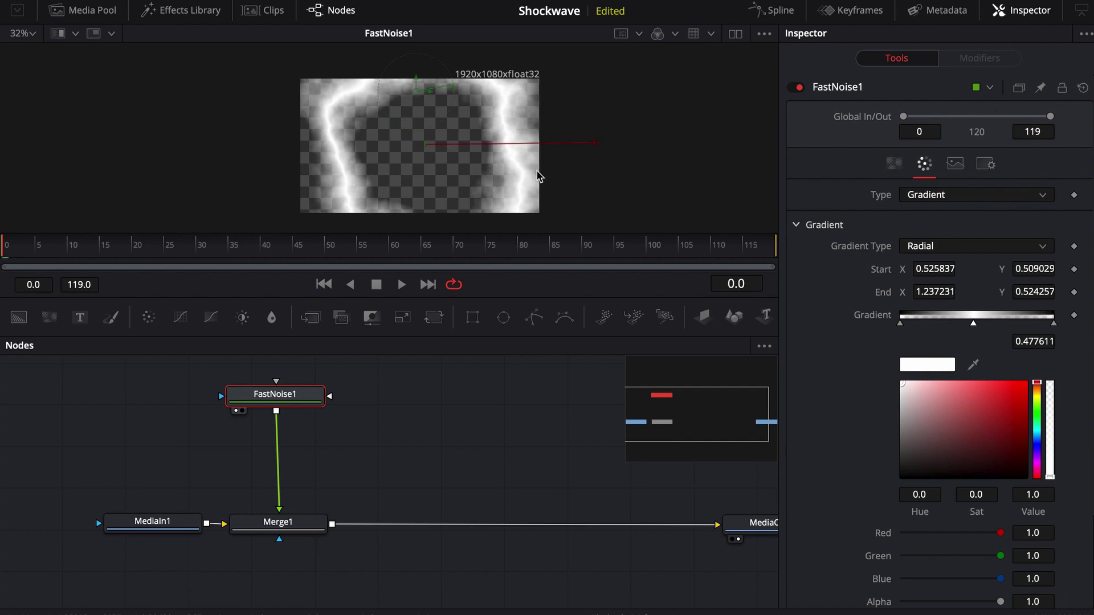
# Step: At frame 70, move the gradient's end point to about X 1.125, Y 0.456 and set the noise Seethe Rate to 0
pyautogui.moveTo(12, 247); pyautogui.dragTo(454, 253)
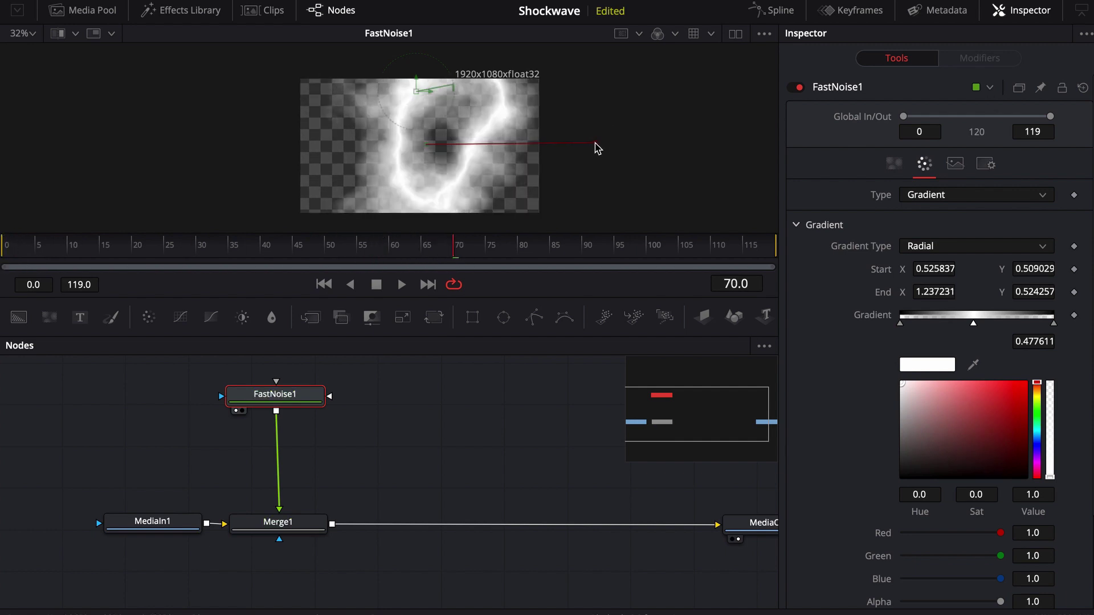
pyautogui.moveTo(593, 142); pyautogui.dragTo(569, 151)
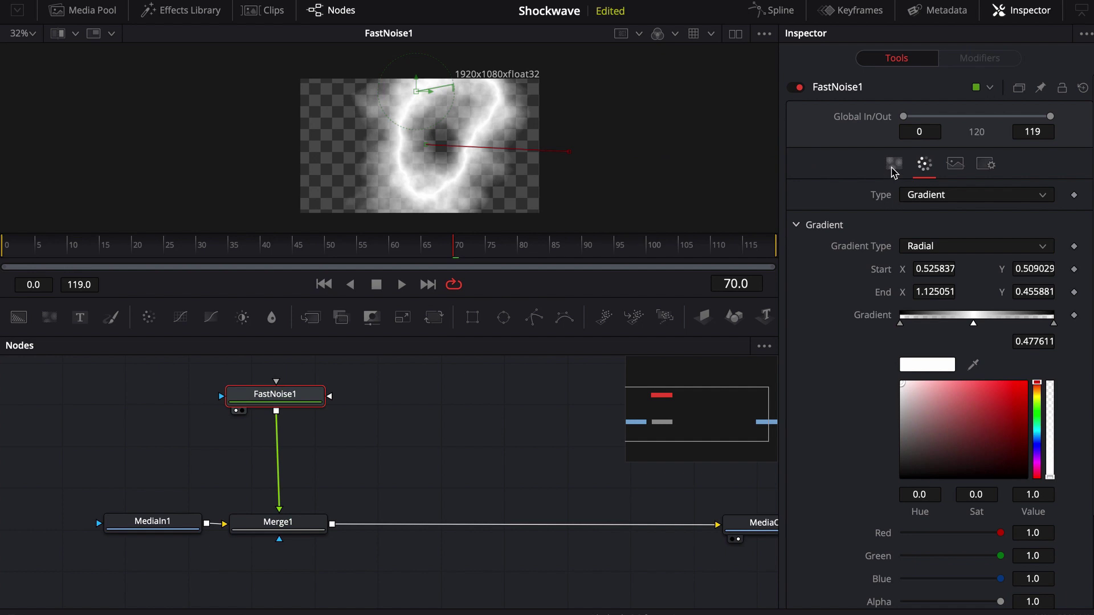
pyautogui.click(894, 171)
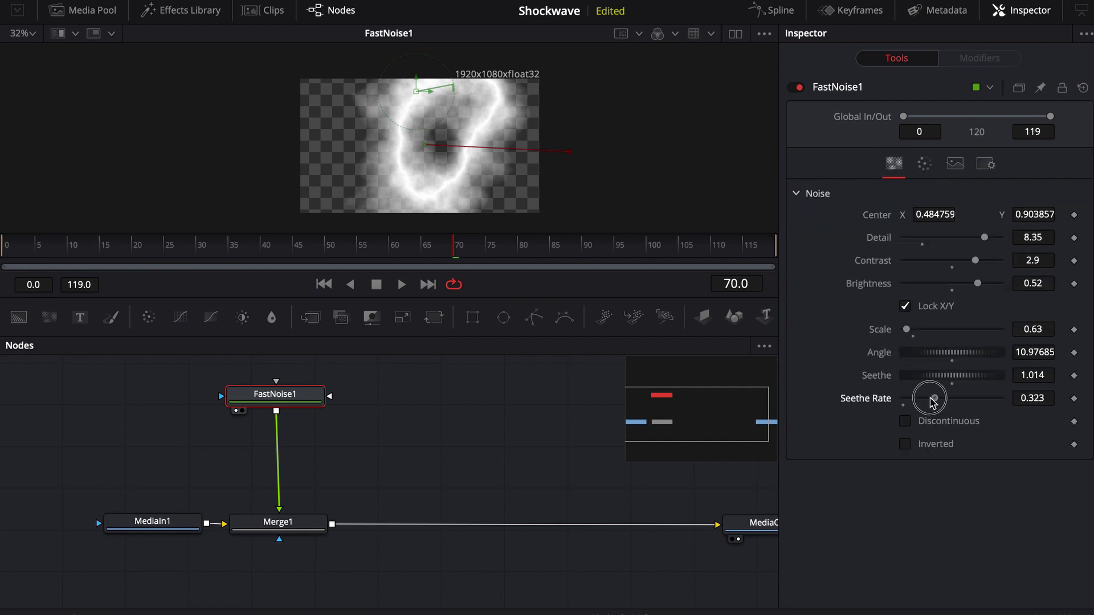
pyautogui.moveTo(922, 397); pyautogui.dragTo(870, 403)
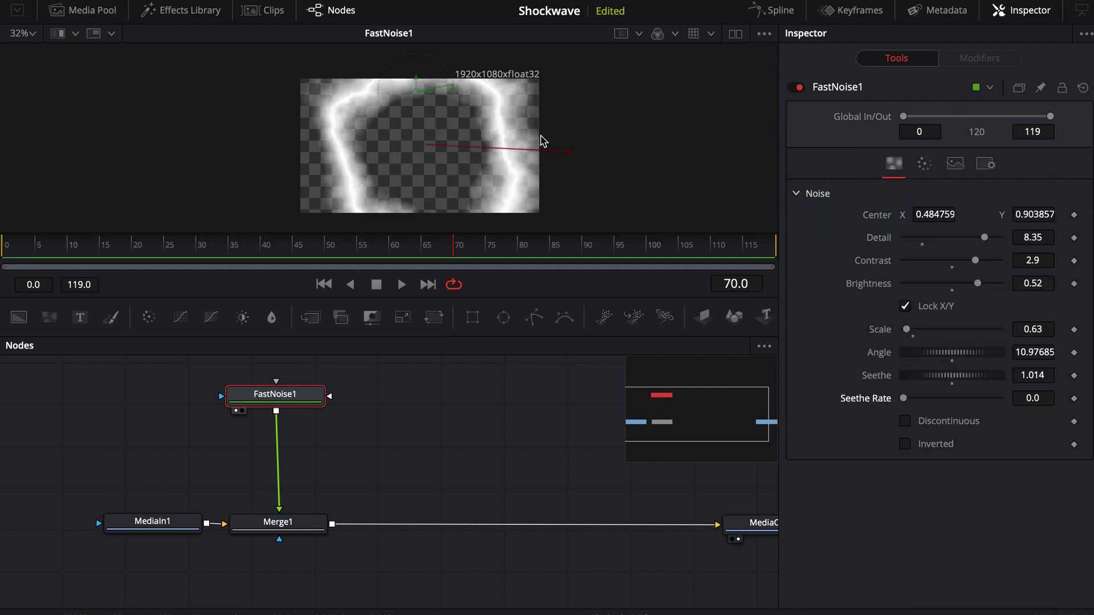
# Step: Keyframe the gradient's end point at about X 5.234, Y 0.714 on frame 70 and about X 0.525, Y 0.488 on frame 40
pyautogui.click(568, 155)
pyautogui.scroll(-5, 613, 152)
pyautogui.moveTo(614, 152); pyautogui.dragTo(763, 134)
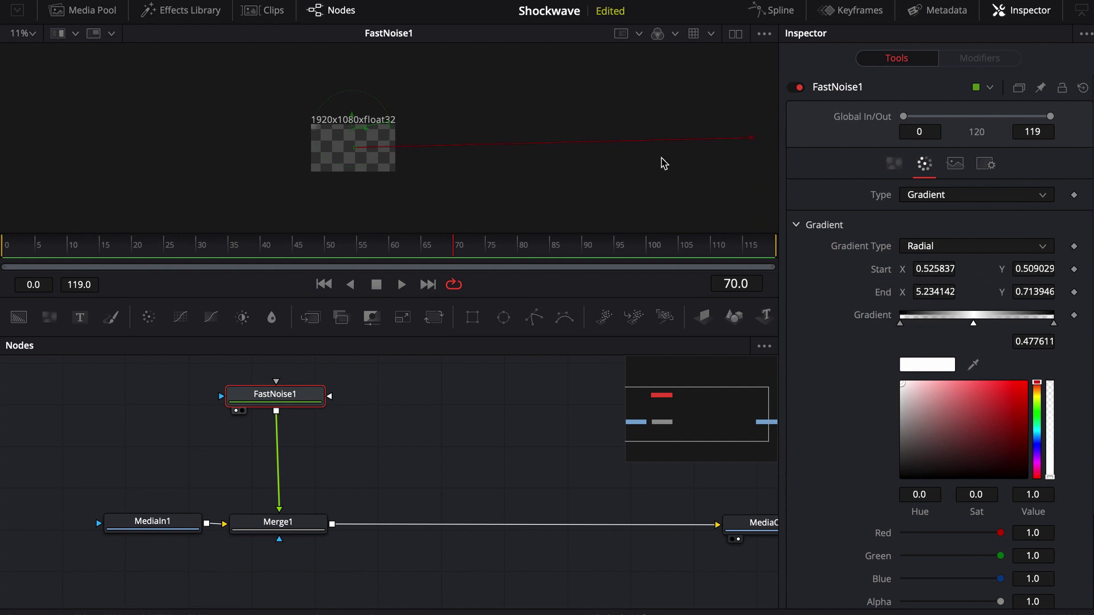
pyautogui.click(1073, 291)
pyautogui.moveTo(455, 257); pyautogui.dragTo(266, 251)
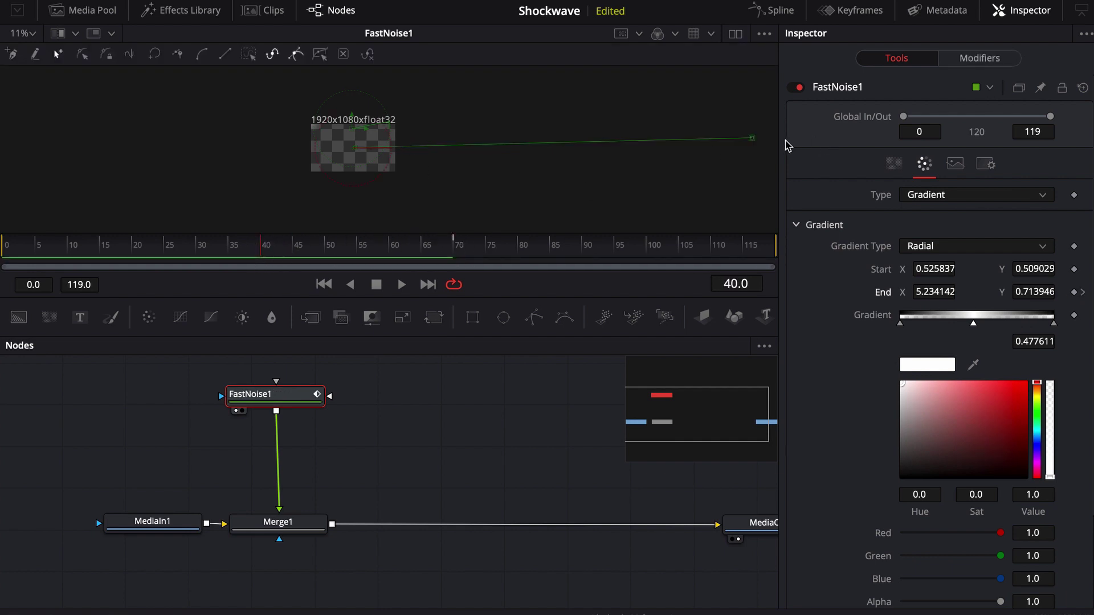
pyautogui.moveTo(752, 138); pyautogui.dragTo(357, 154)
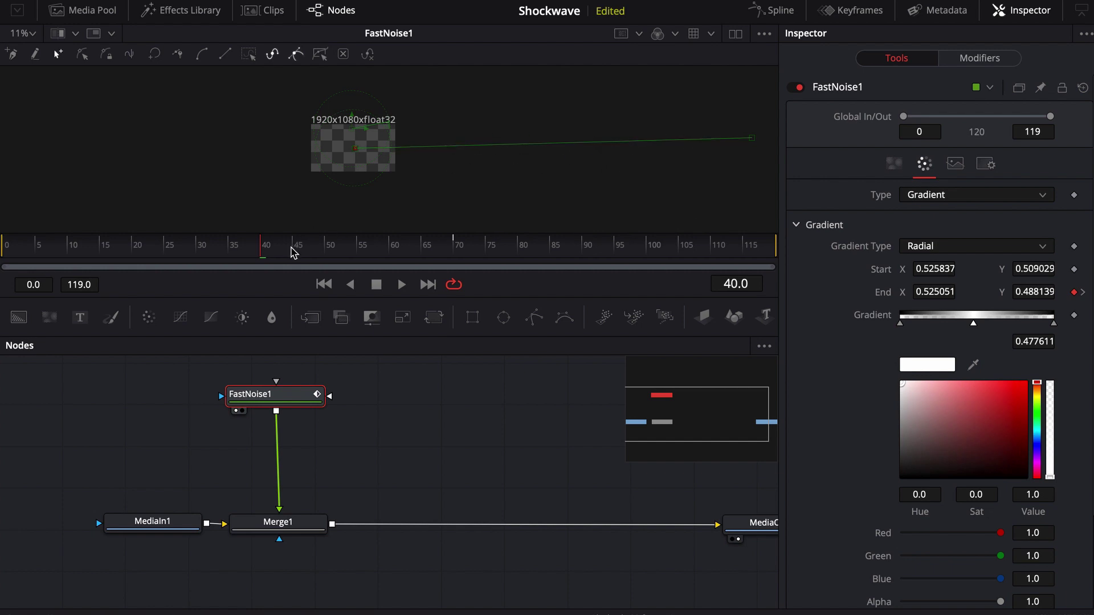
# Step: Play back the ring's expansion from just before frame 40 to check the gradient animation
pyautogui.click(239, 251)
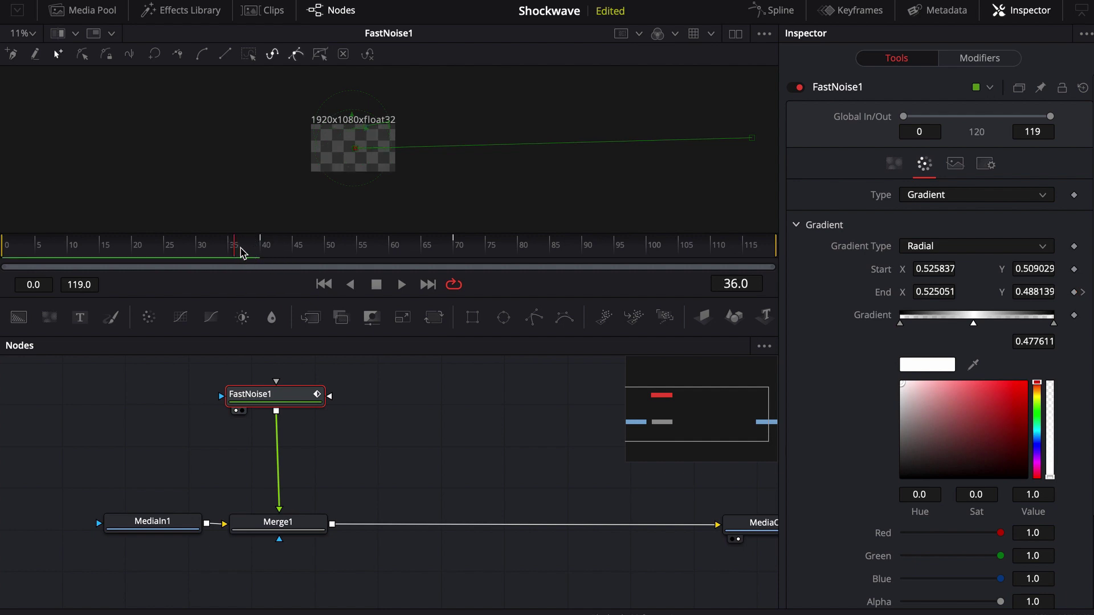
pyautogui.scroll(8, 364, 164)
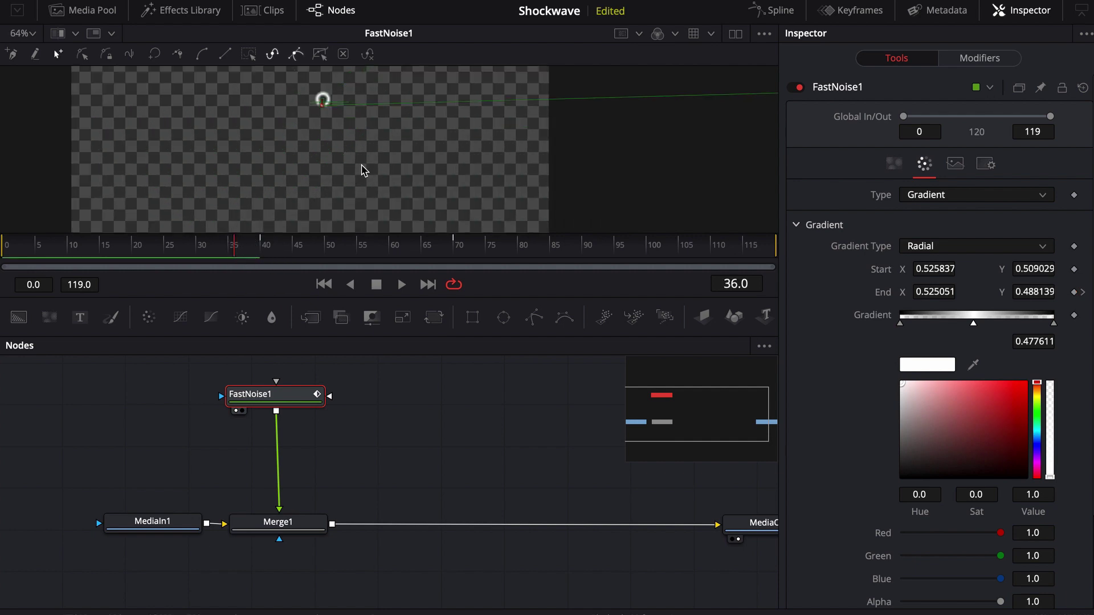
pyautogui.moveTo(361, 171); pyautogui.dragTo(477, 222)
pyautogui.scroll(-2, 464, 206)
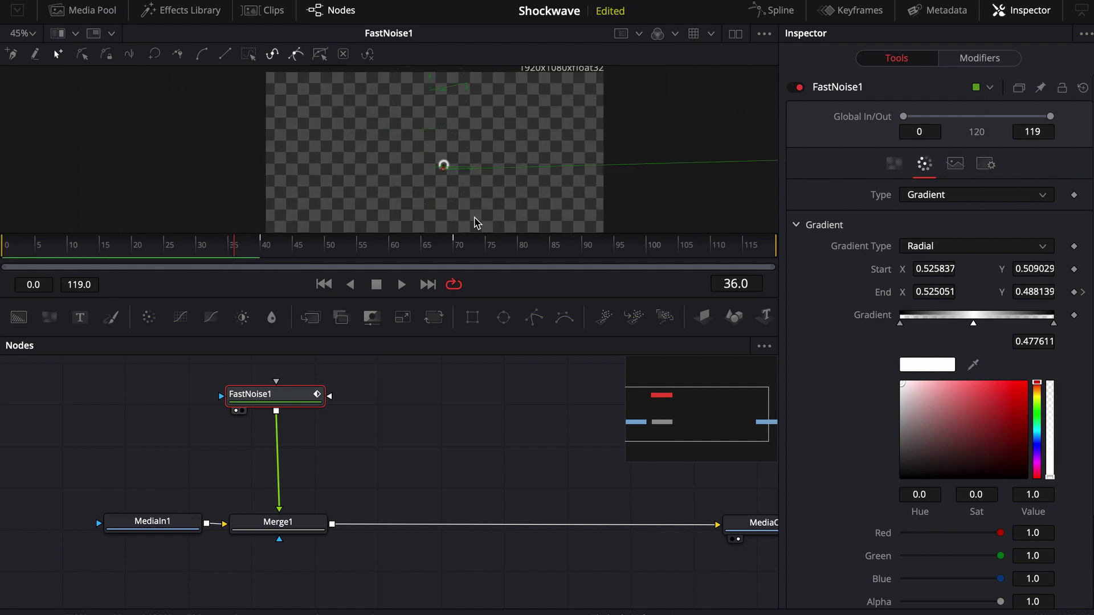
pyautogui.click(225, 251)
pyautogui.press('space')
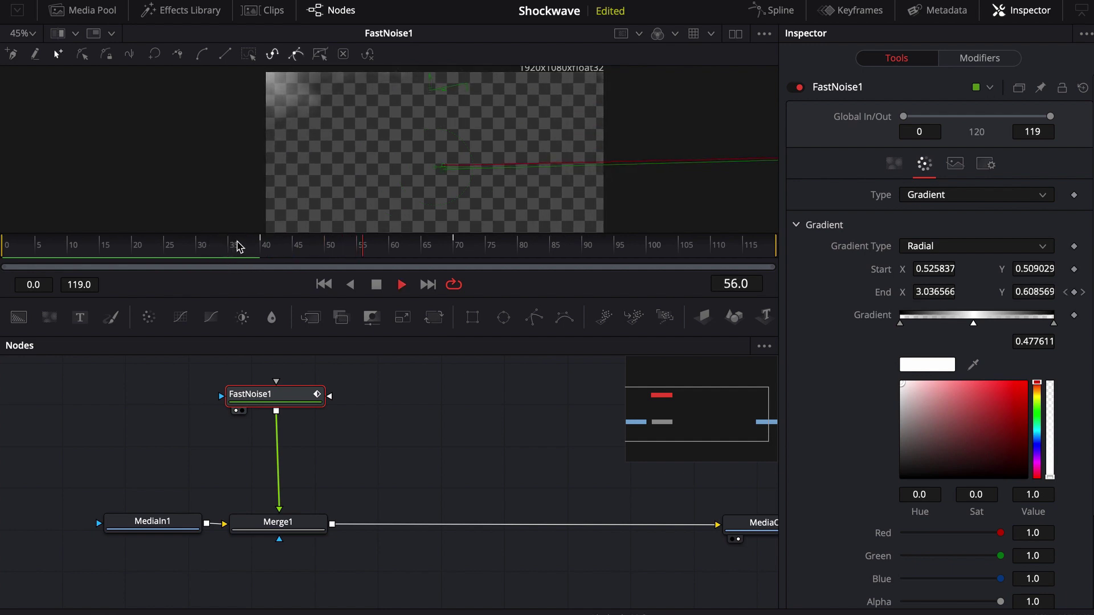
pyautogui.press('space')
pyautogui.scroll(-4, 470, 205)
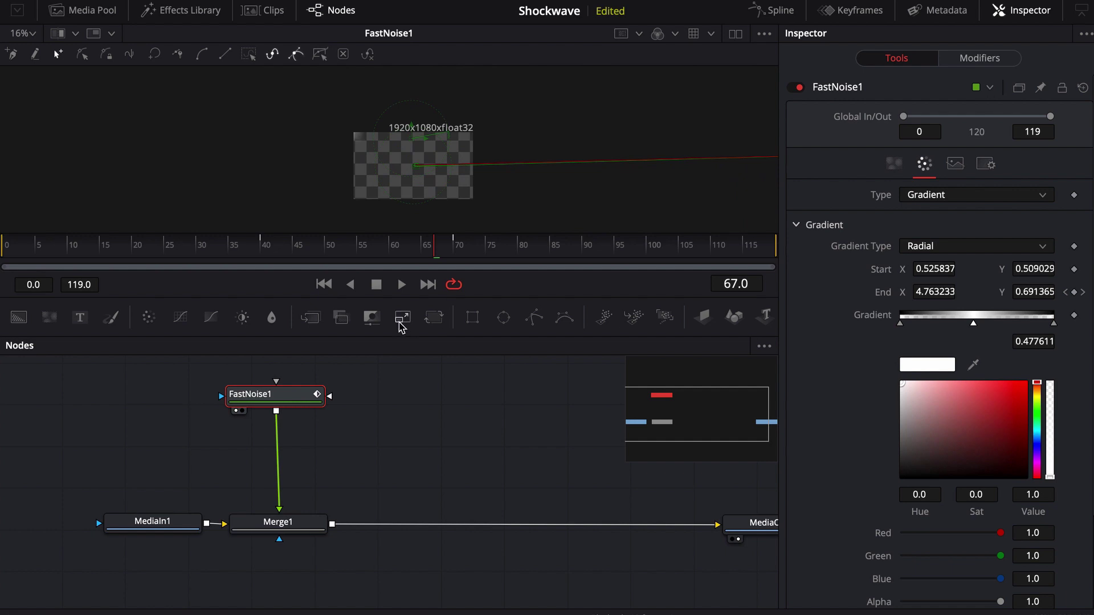
# Step: Set the noise Scale to 0.31 and show the Merge1 output in the viewer at frame 39
pyautogui.moveTo(452, 254); pyautogui.dragTo(257, 252)
pyautogui.click(893, 164)
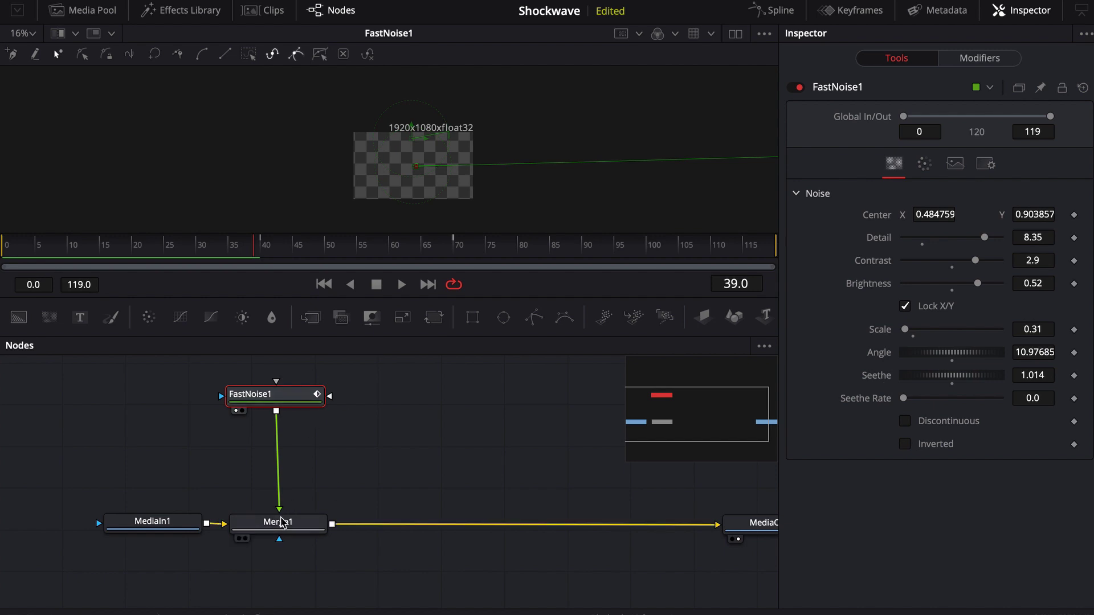
pyautogui.moveTo(288, 533); pyautogui.dragTo(360, 191)
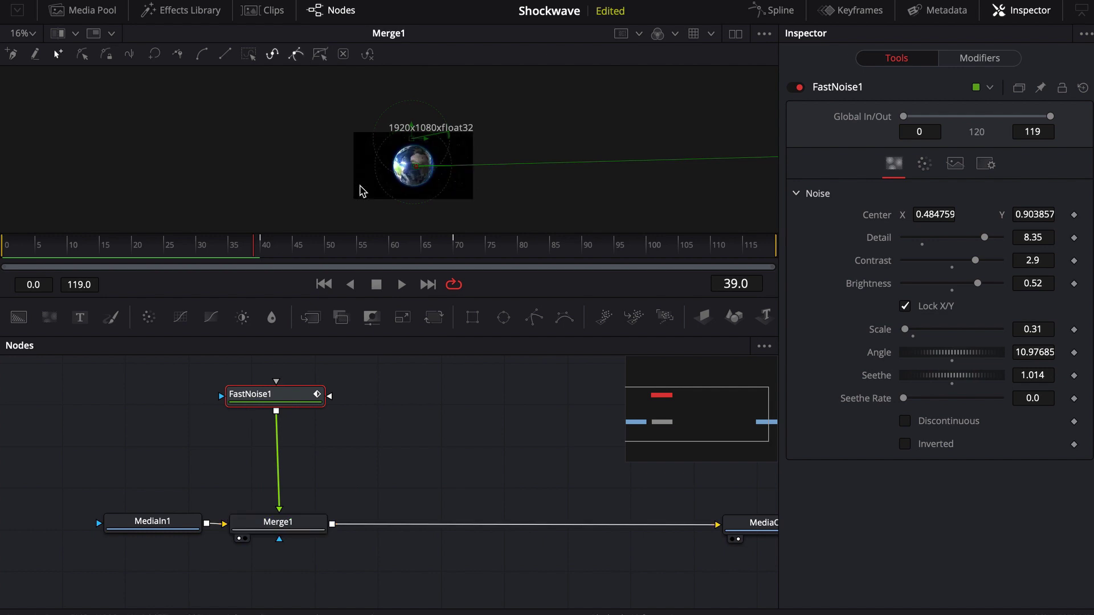
pyautogui.click(420, 467)
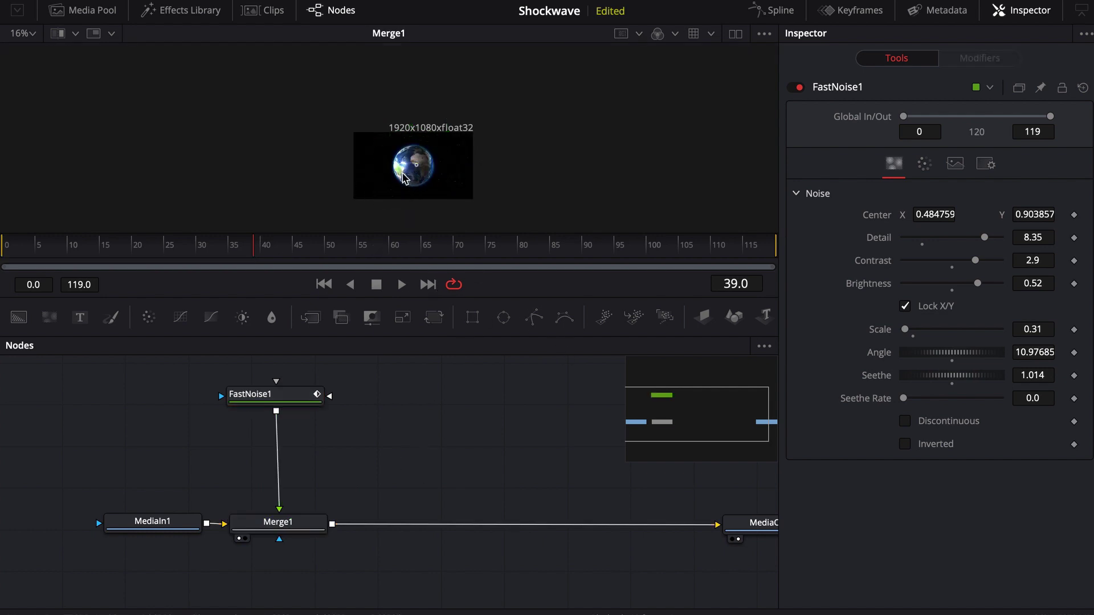
# Step: Enlarge the viewer, hide the Inspector, and play the shockwave expanding over the planet
pyautogui.scroll(6, 417, 174)
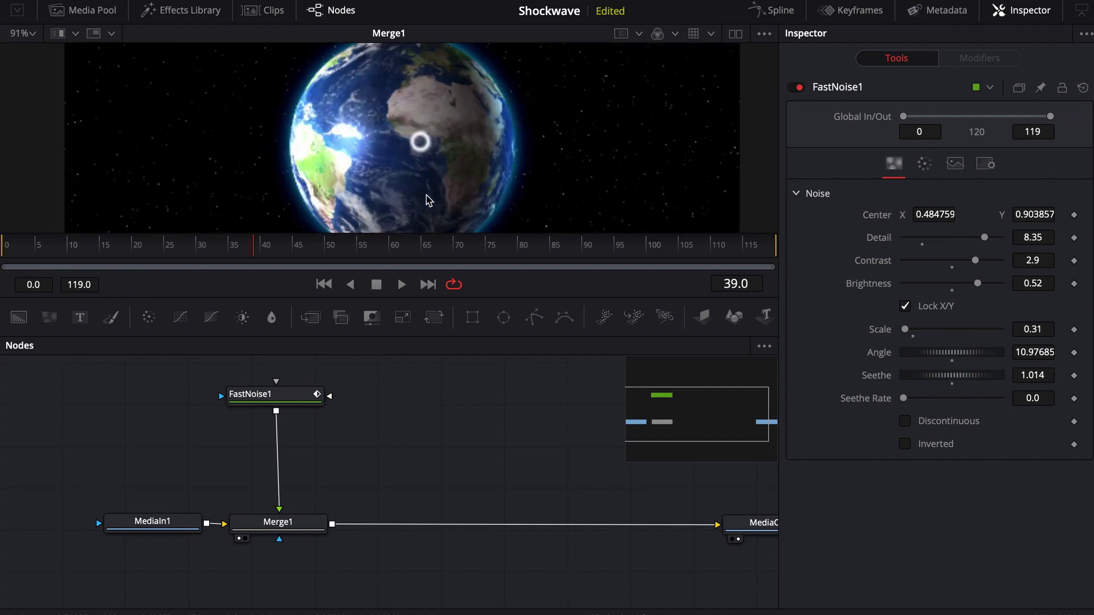
pyautogui.moveTo(418, 231); pyautogui.dragTo(407, 474)
pyautogui.click(1022, 11)
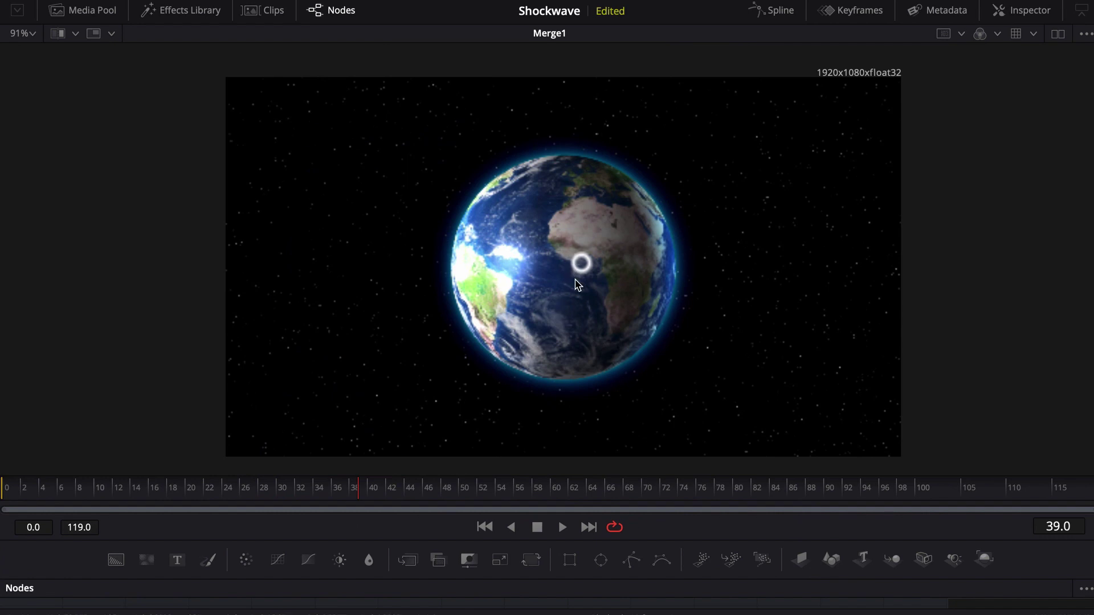
pyautogui.press('space')
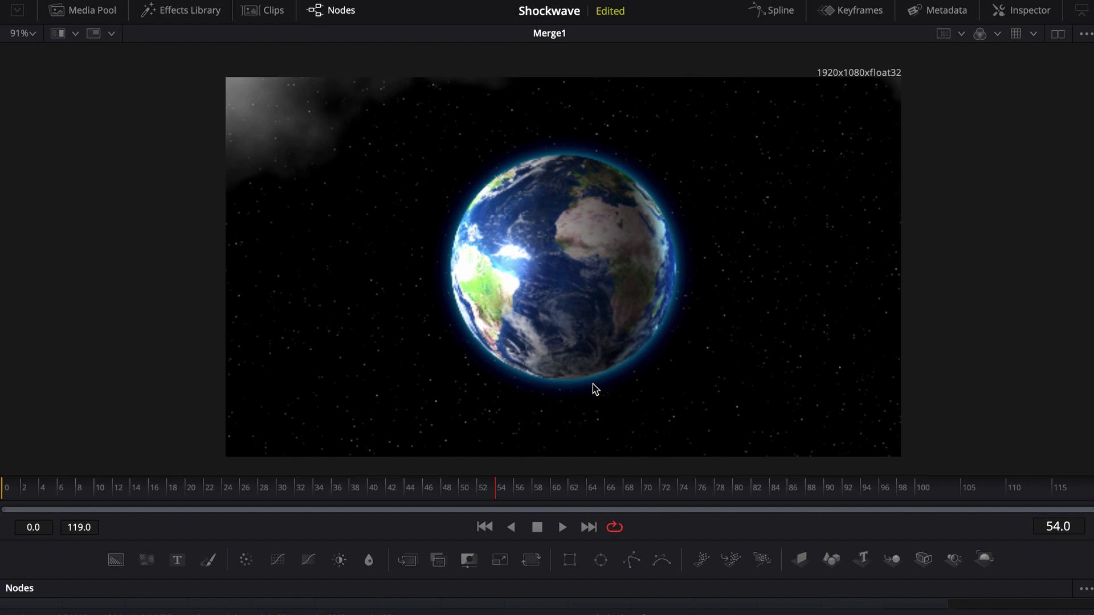
pyautogui.scroll(-5, 596, 389)
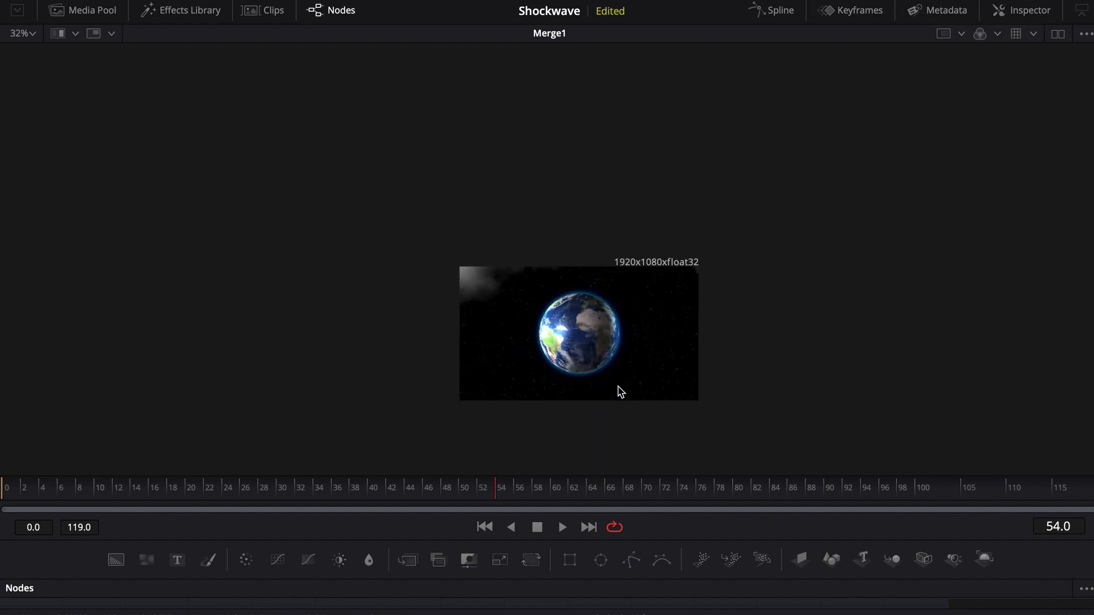
pyautogui.scroll(-2, 562, 334)
pyautogui.scroll(4, 562, 334)
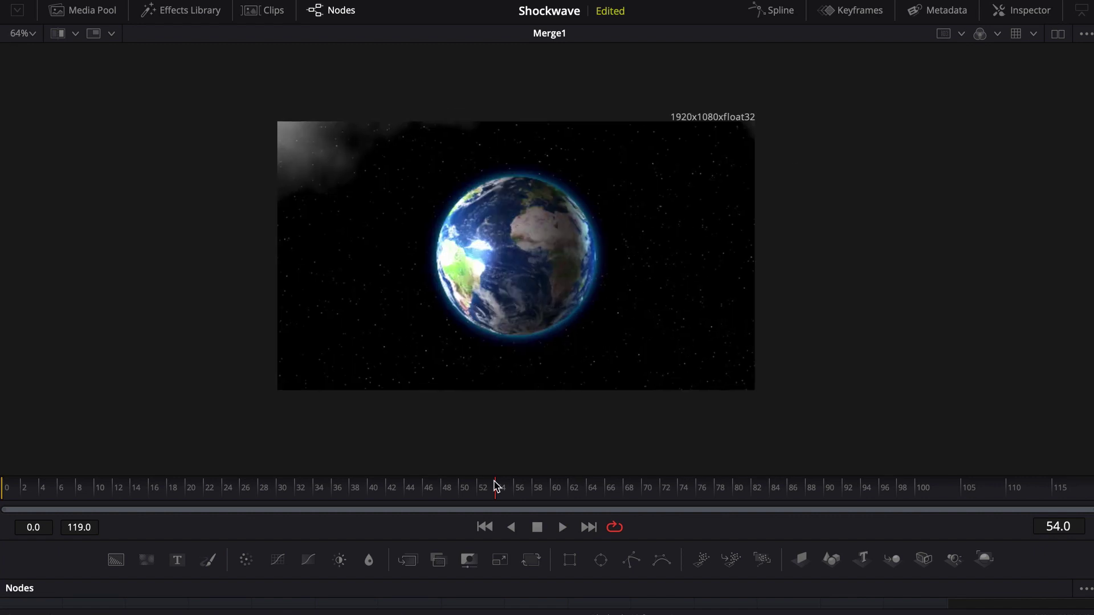
# Step: Bring the node graph back into view and add a Transform node directly after FastNoise1
pyautogui.moveTo(494, 476); pyautogui.dragTo(511, 330)
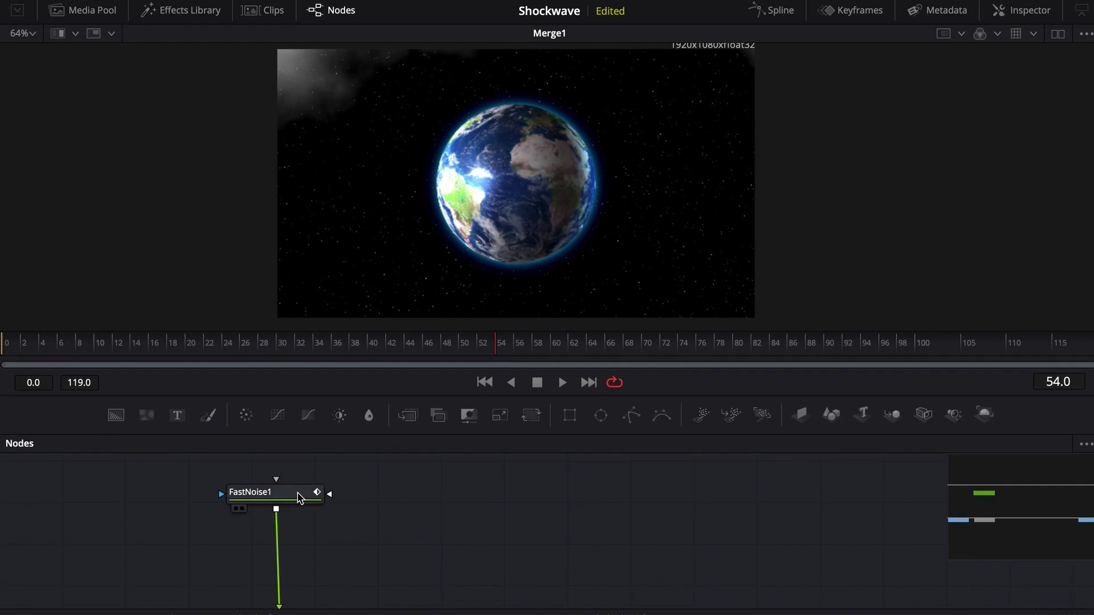
pyautogui.scroll(-3, 432, 491)
pyautogui.scroll(1, 432, 491)
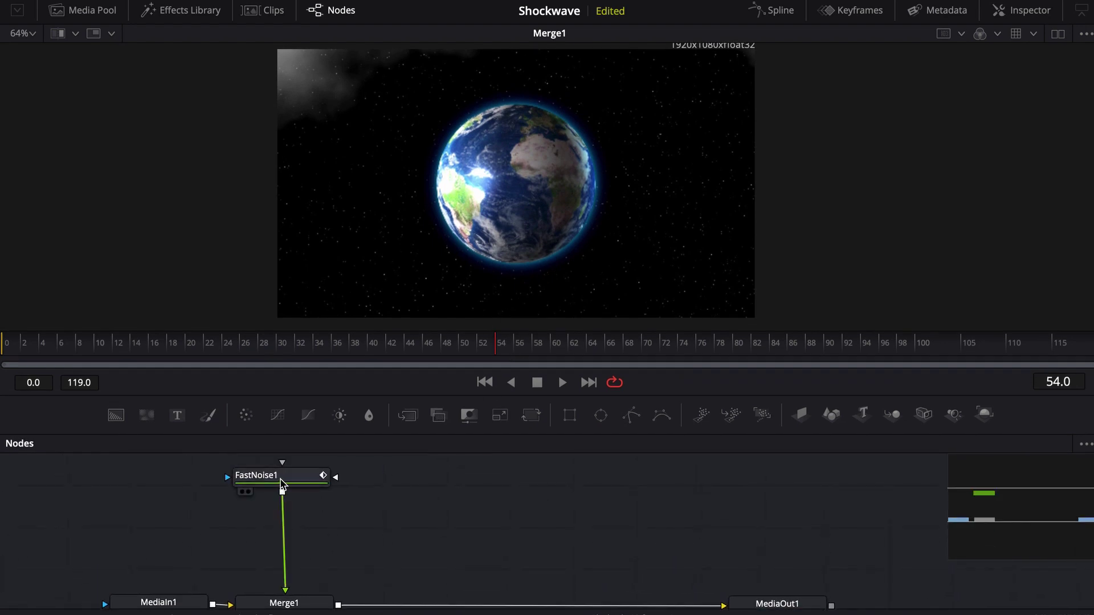
pyautogui.click(281, 484)
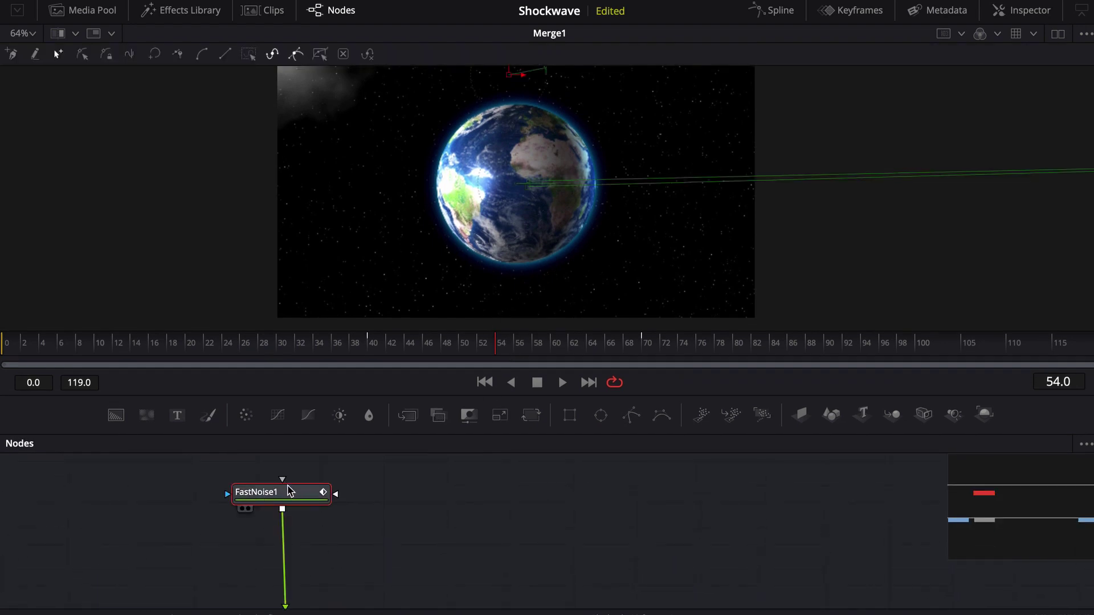
pyautogui.hotkey('shift', 'space')
pyautogui.write('transform')
pyautogui.press('Return')
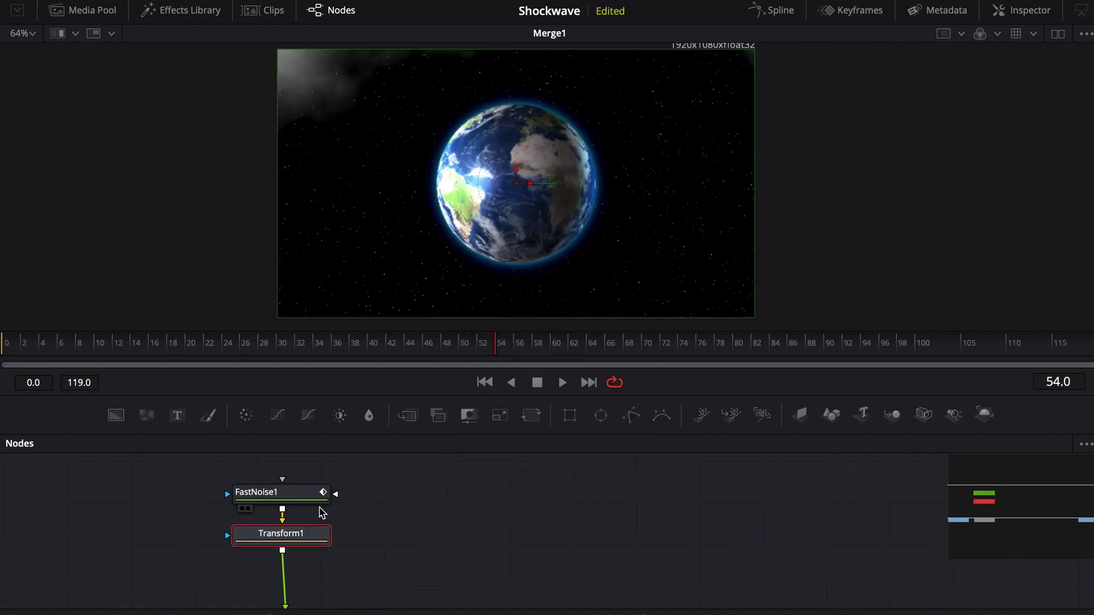
# Step: At frame 41, center the ring on the planet by moving the Transform center to about X 0.465, Y 0.526, and inspect frame 43
pyautogui.moveTo(495, 345); pyautogui.dragTo(381, 351)
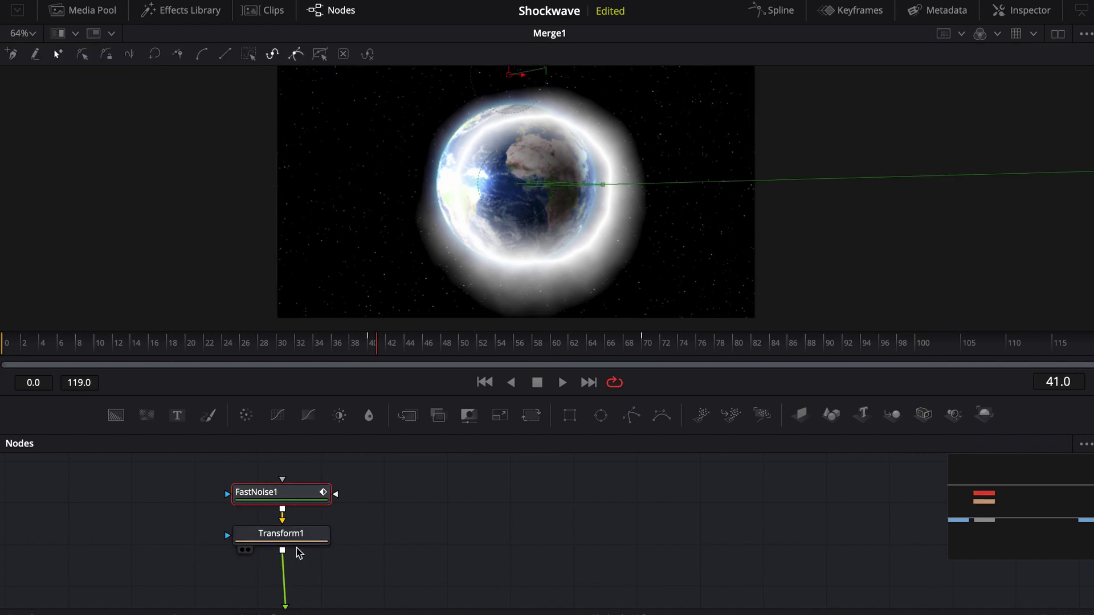
pyautogui.moveTo(515, 184)
pyautogui.mouseDown()
pyautogui.moveTo(492, 175)
pyautogui.moveTo(499, 181)
pyautogui.mouseUp()
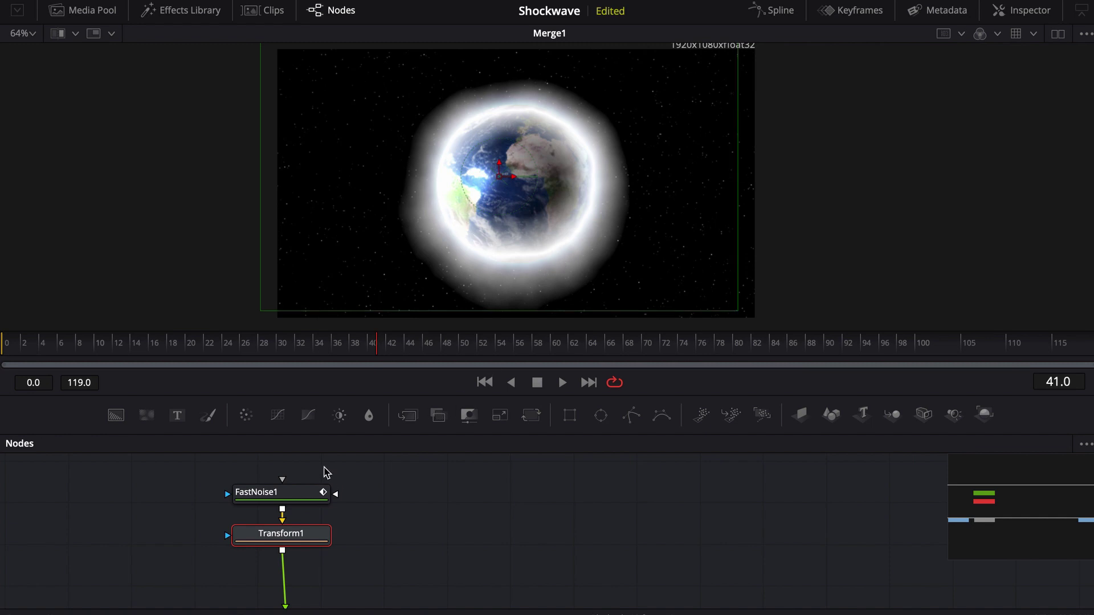
pyautogui.click(385, 348)
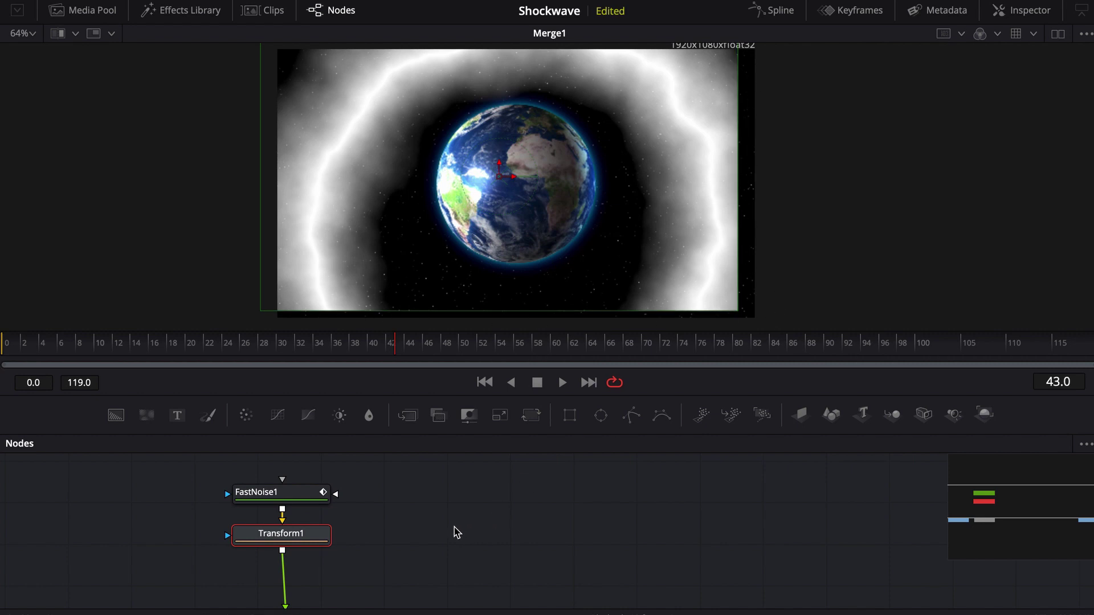
# Step: Turn off Auto Resolution for FastNoise1 and set its image size to 2161 wide by 1420 high
pyautogui.click(295, 499)
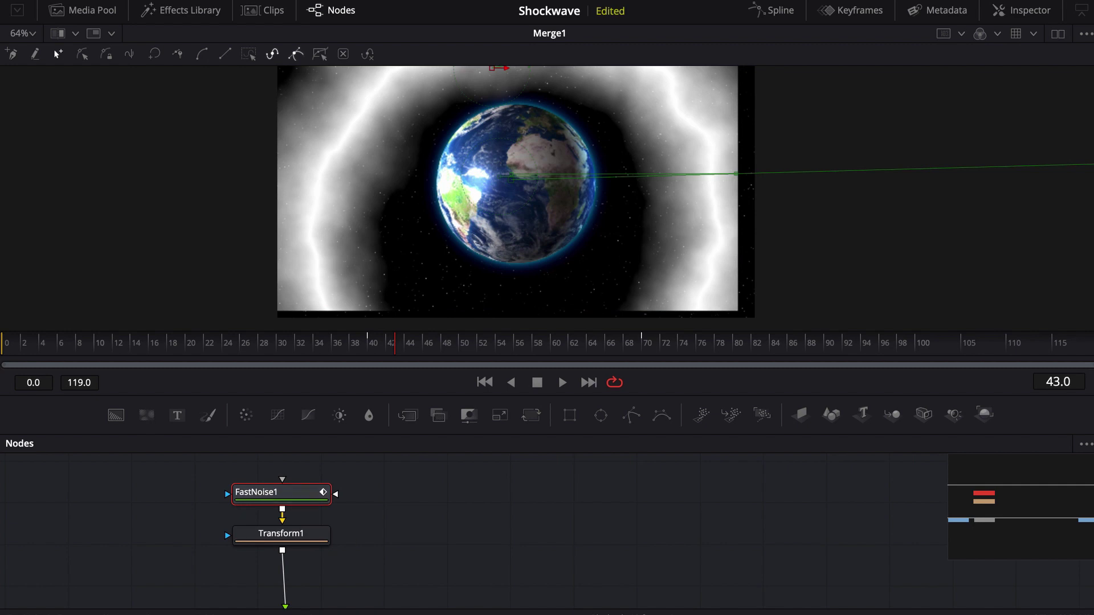
pyautogui.doubleClick(279, 500)
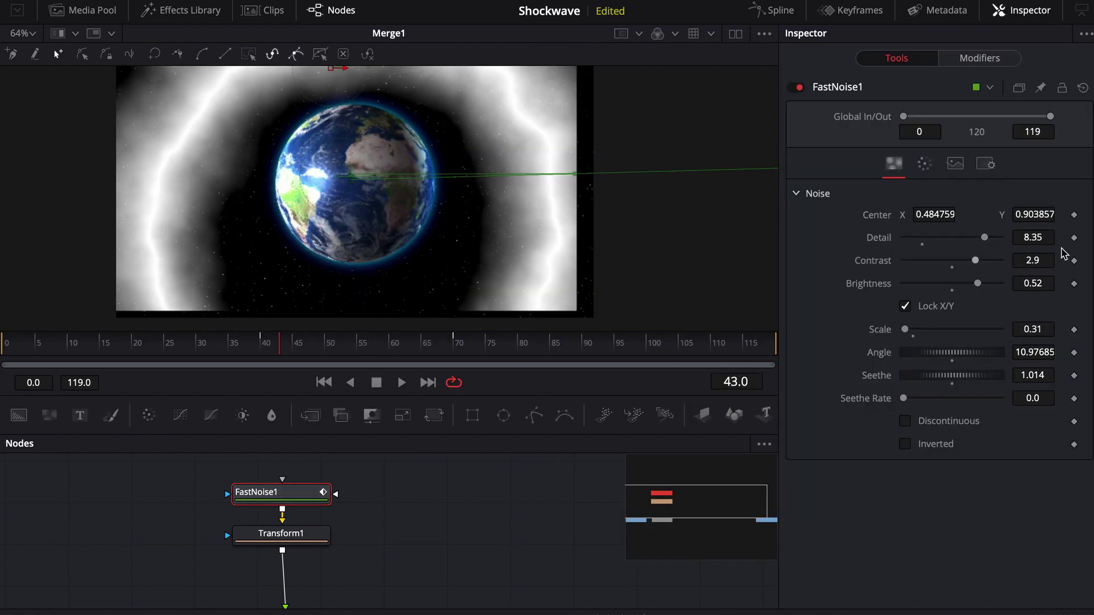
pyautogui.click(954, 163)
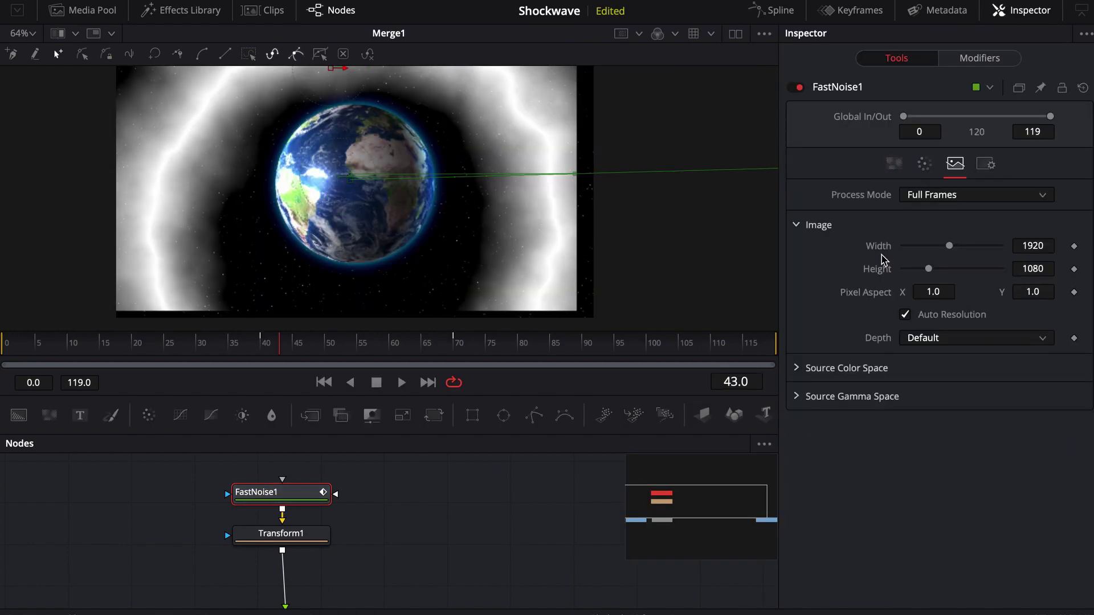
pyautogui.click(905, 314)
pyautogui.moveTo(949, 246); pyautogui.dragTo(937, 269)
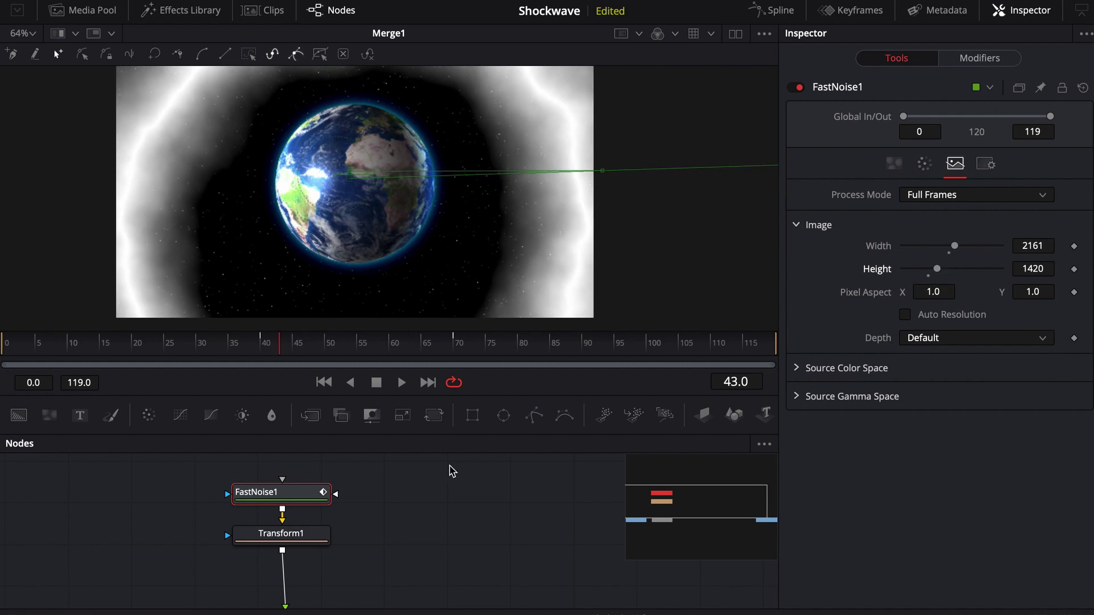
# Step: Move Transform1's center to about X 0.466, Y 0.621, and set FastNoise1's image height to 1920
pyautogui.click(305, 540)
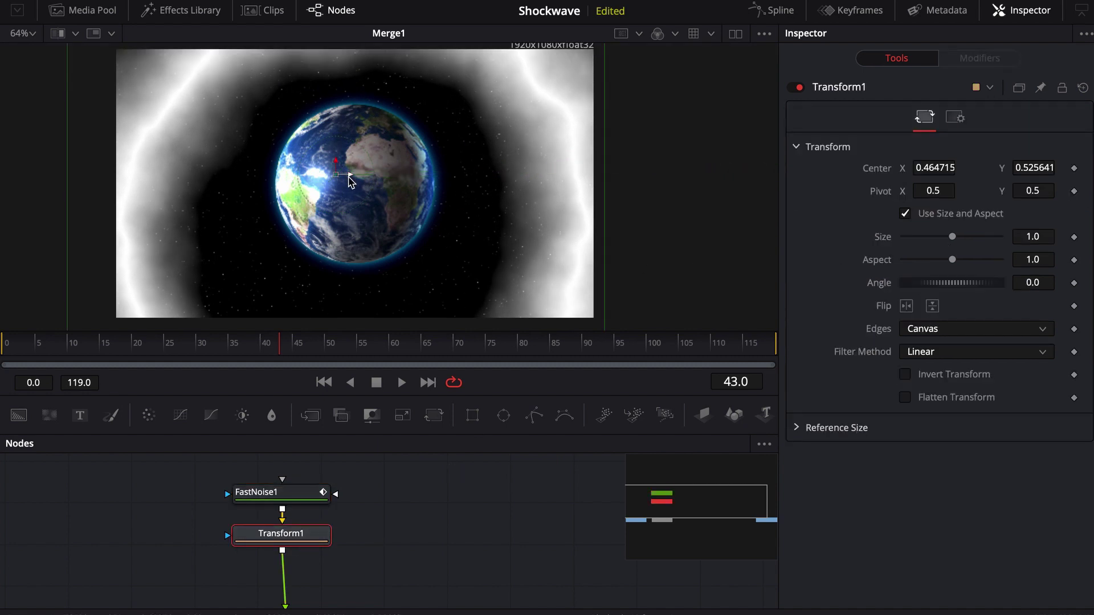
pyautogui.moveTo(339, 178); pyautogui.dragTo(339, 144)
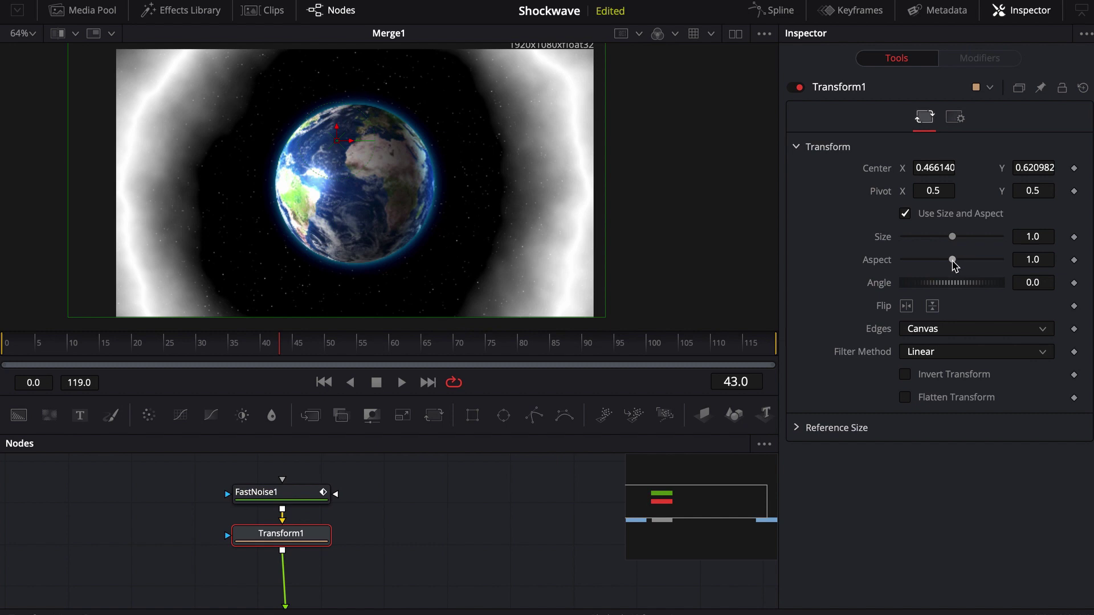
pyautogui.click(295, 493)
pyautogui.moveTo(937, 269); pyautogui.dragTo(948, 273)
pyautogui.scroll(-5, 553, 218)
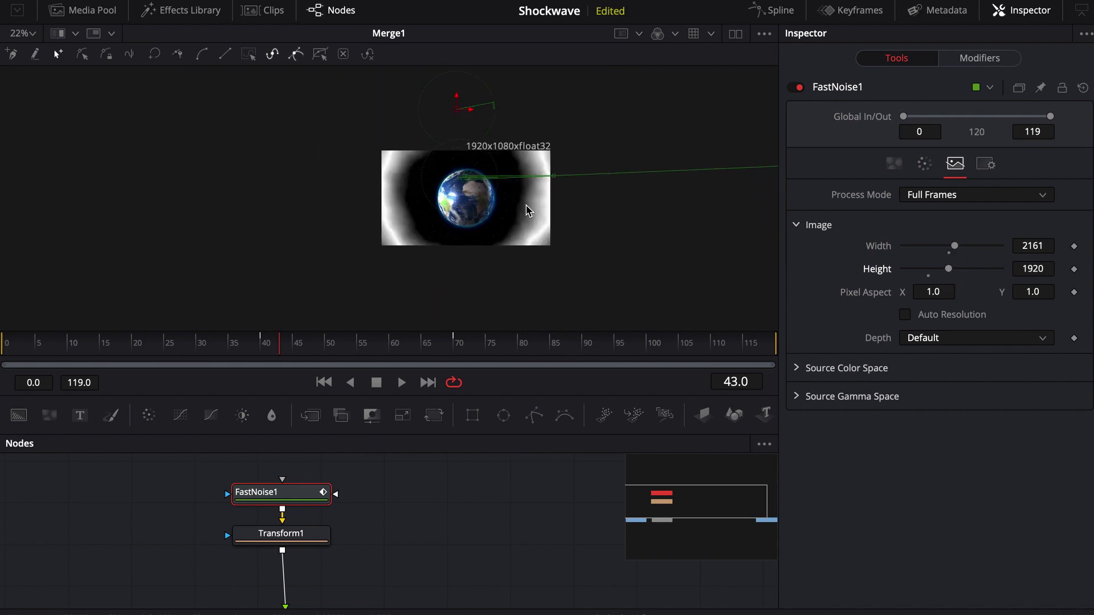
pyautogui.moveTo(295, 345); pyautogui.dragTo(269, 371)
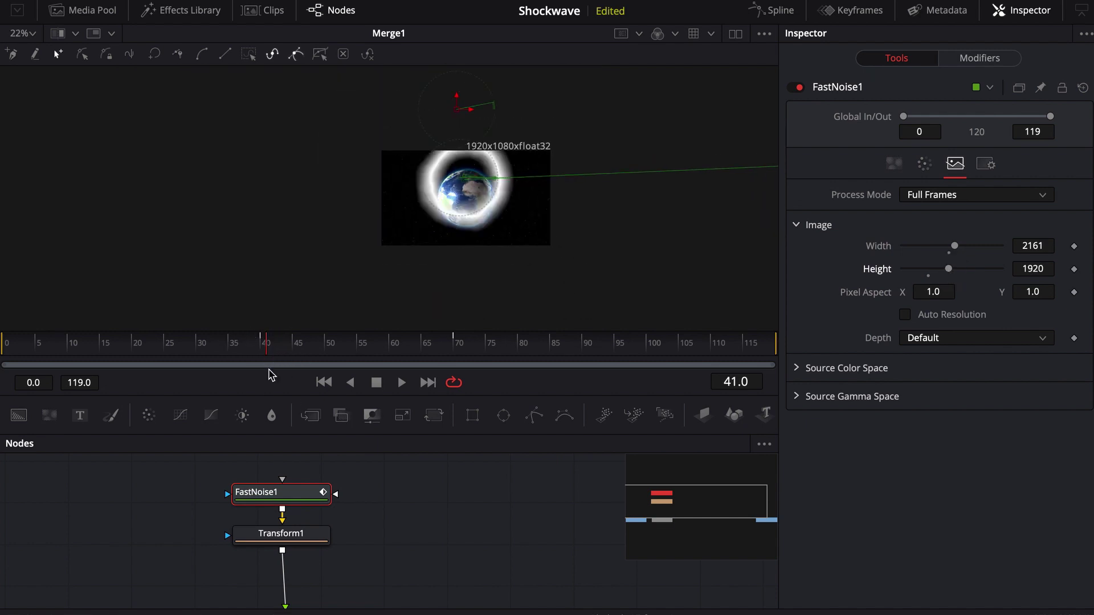
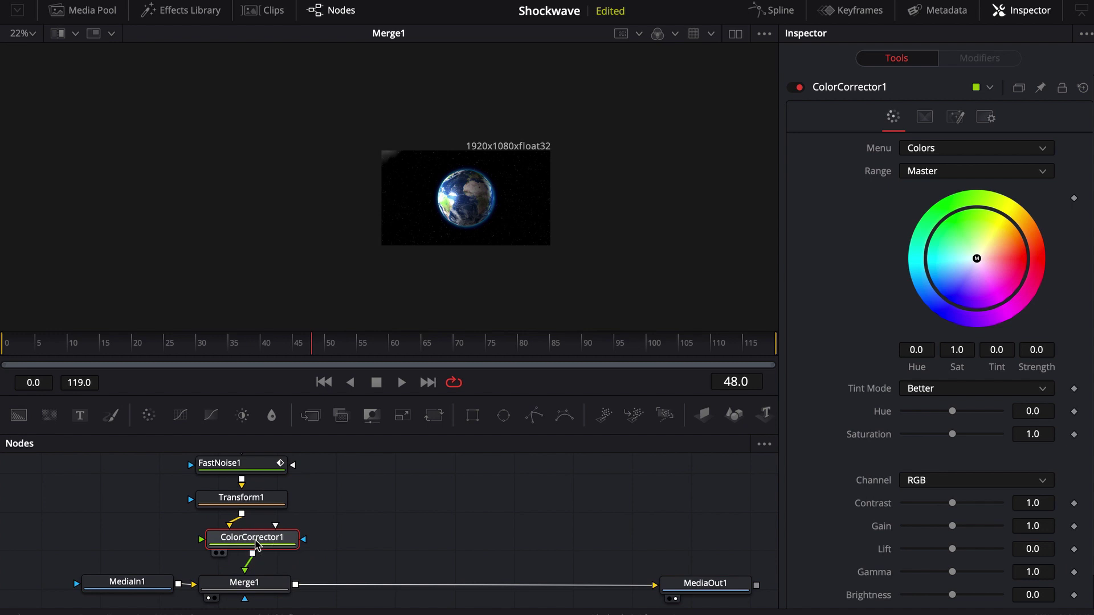
# Step: At frame 41, tint the ring blue in ColorCorrector1 with tint about -0.358, strength 1.0 and saturation 1.35
pyautogui.click(268, 348)
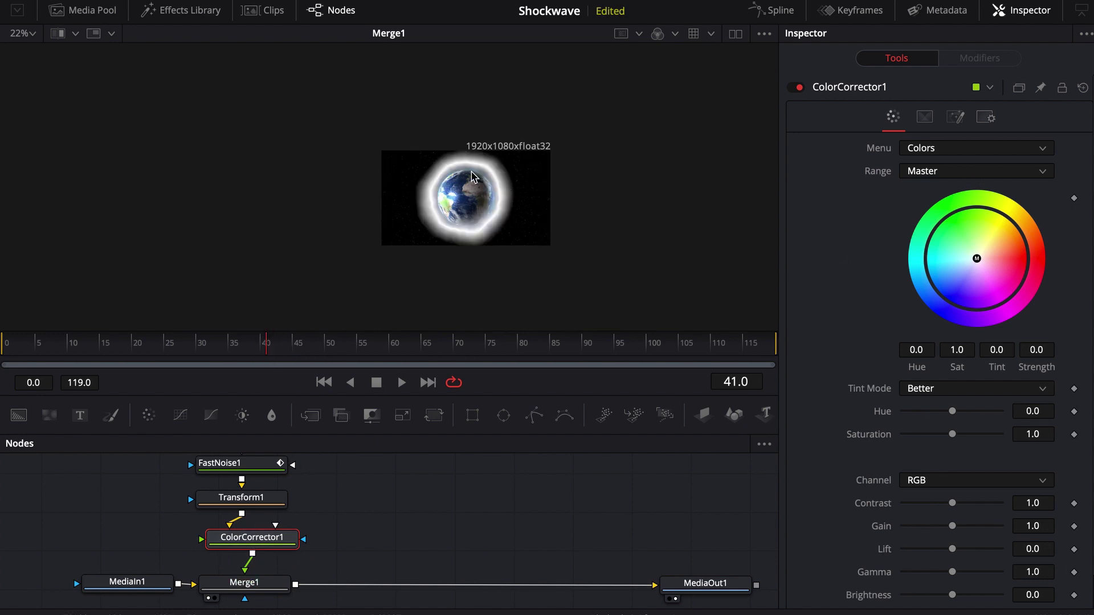
pyautogui.moveTo(976, 264); pyautogui.dragTo(912, 326)
pyautogui.scroll(5, 483, 208)
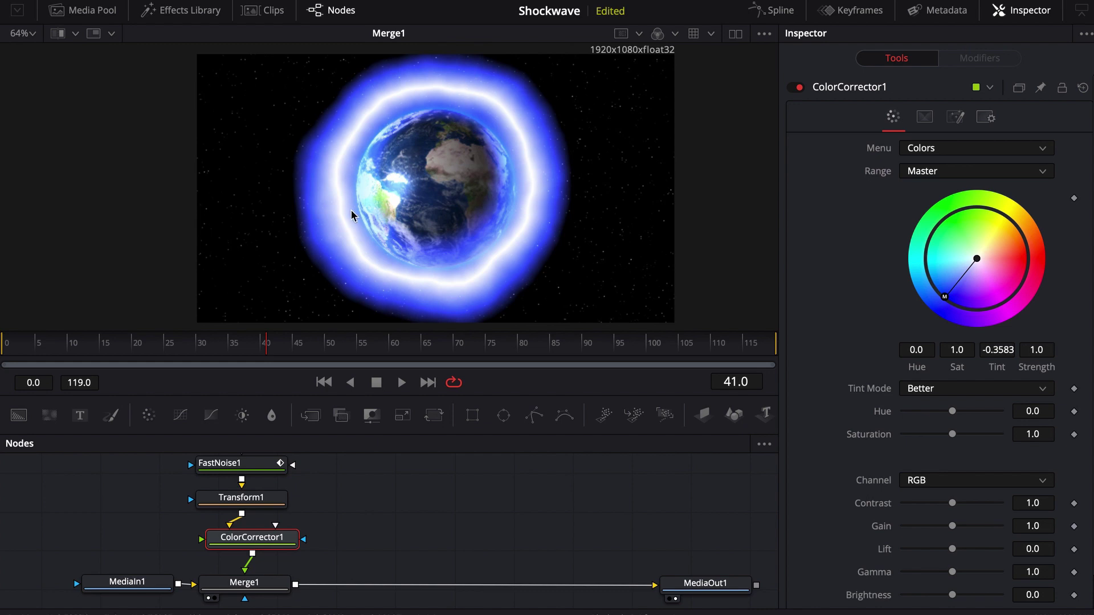
pyautogui.scroll(2, 255, 506)
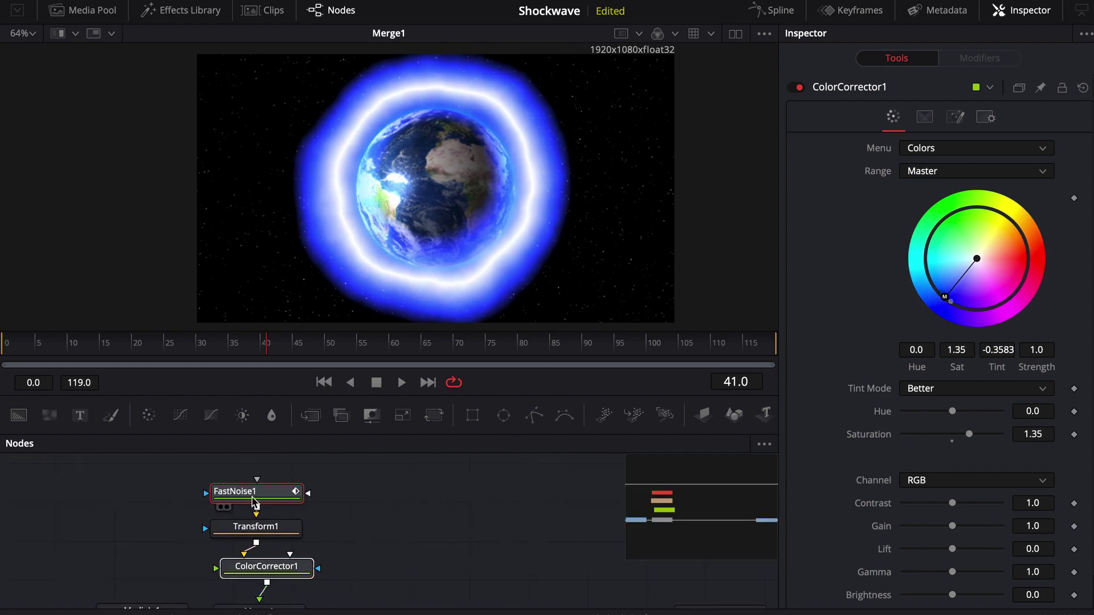
# Step: Try a saturated blue for FastNoise1's middle gradient stop and restore it to white
pyautogui.click(256, 496)
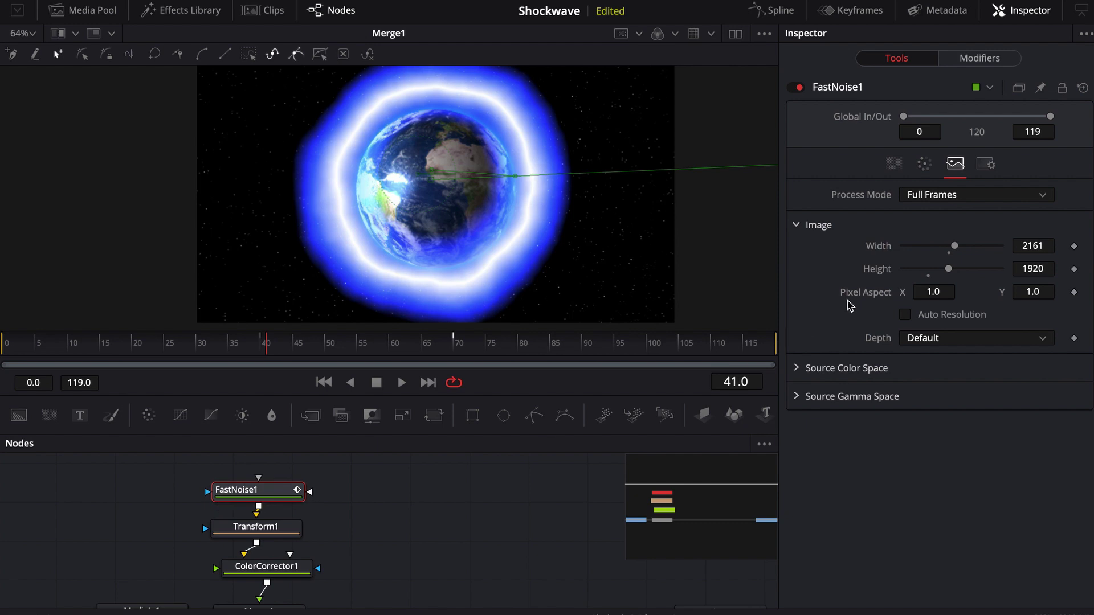
pyautogui.click(924, 163)
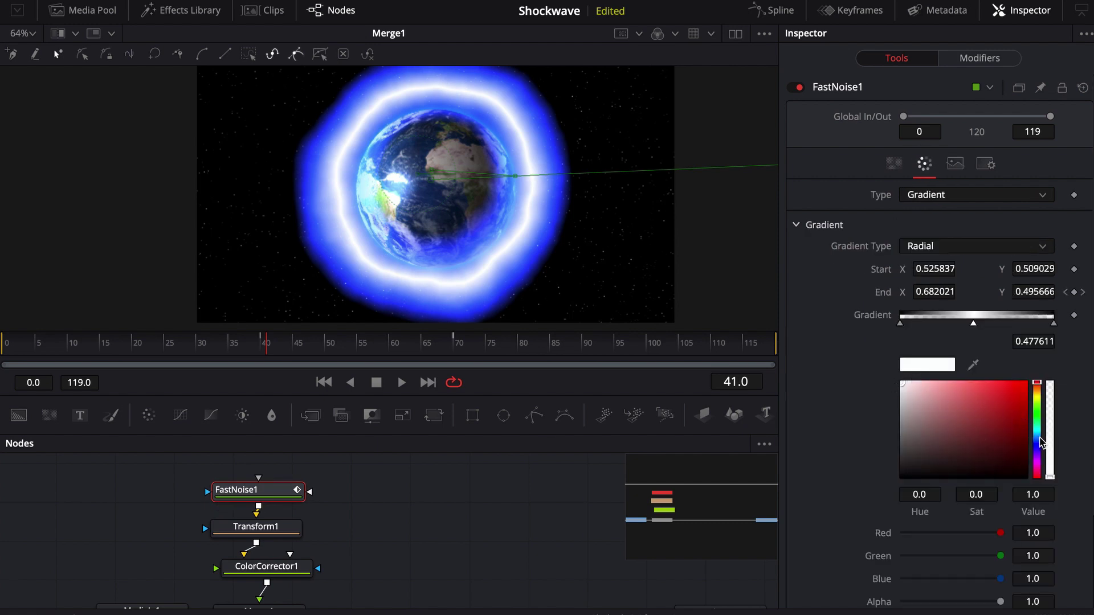
pyautogui.moveTo(1039, 443); pyautogui.dragTo(1039, 432)
pyautogui.moveTo(918, 393)
pyautogui.mouseDown()
pyautogui.moveTo(979, 376)
pyautogui.moveTo(1065, 391)
pyautogui.moveTo(886, 383)
pyautogui.mouseUp()
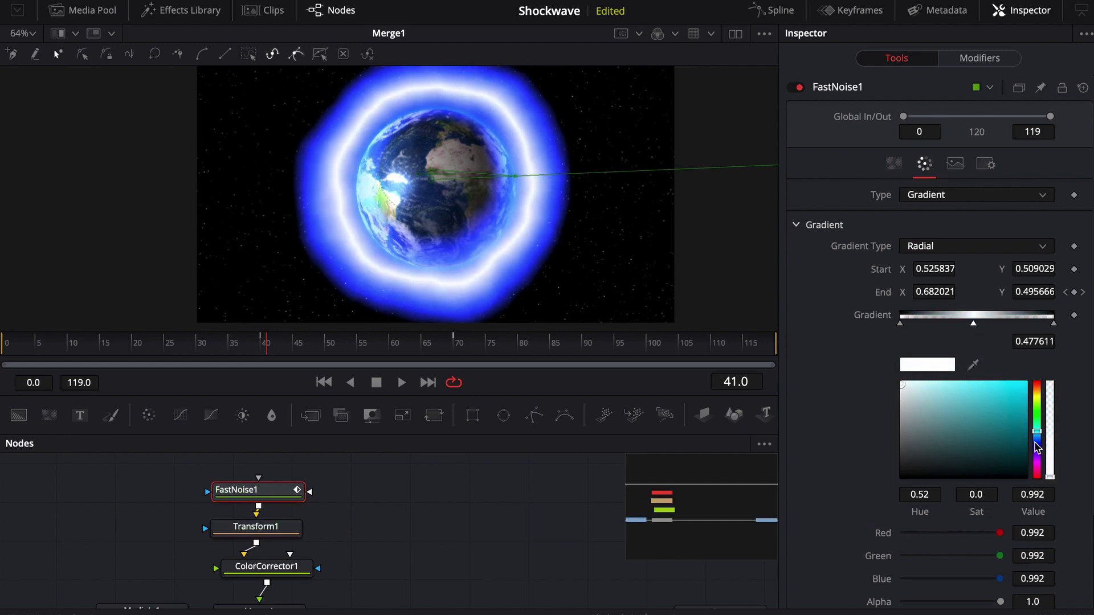
pyautogui.moveTo(1037, 447); pyautogui.dragTo(1062, 302)
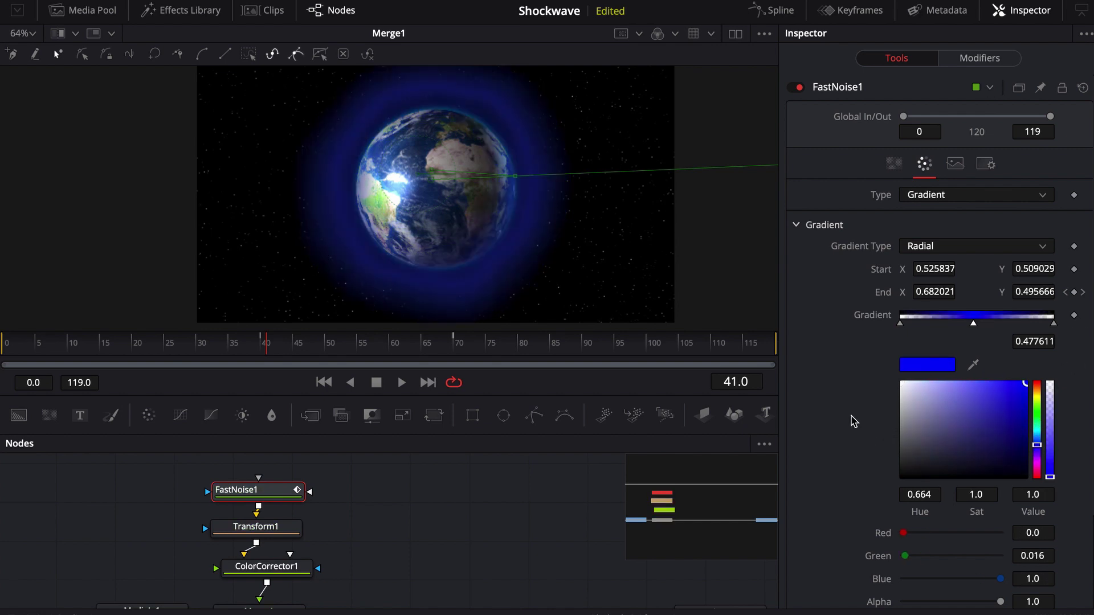
pyautogui.moveTo(935, 425); pyautogui.dragTo(850, 349)
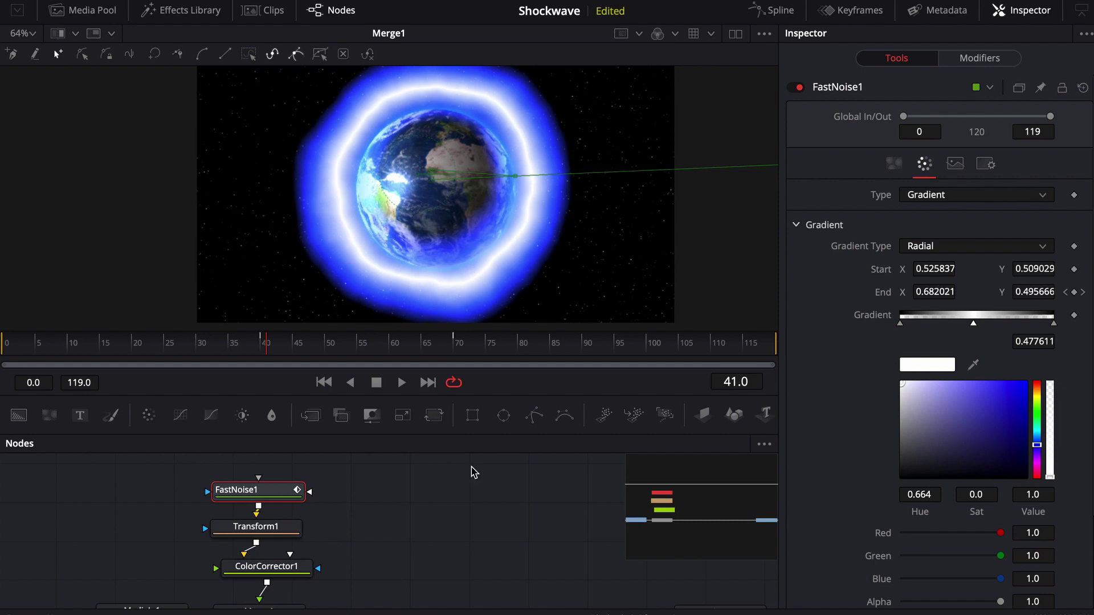
# Step: Add a Soft Glow node after ColorCorrector1 with gain about 0.512 and blend about 0.346
pyautogui.scroll(-3, 459, 521)
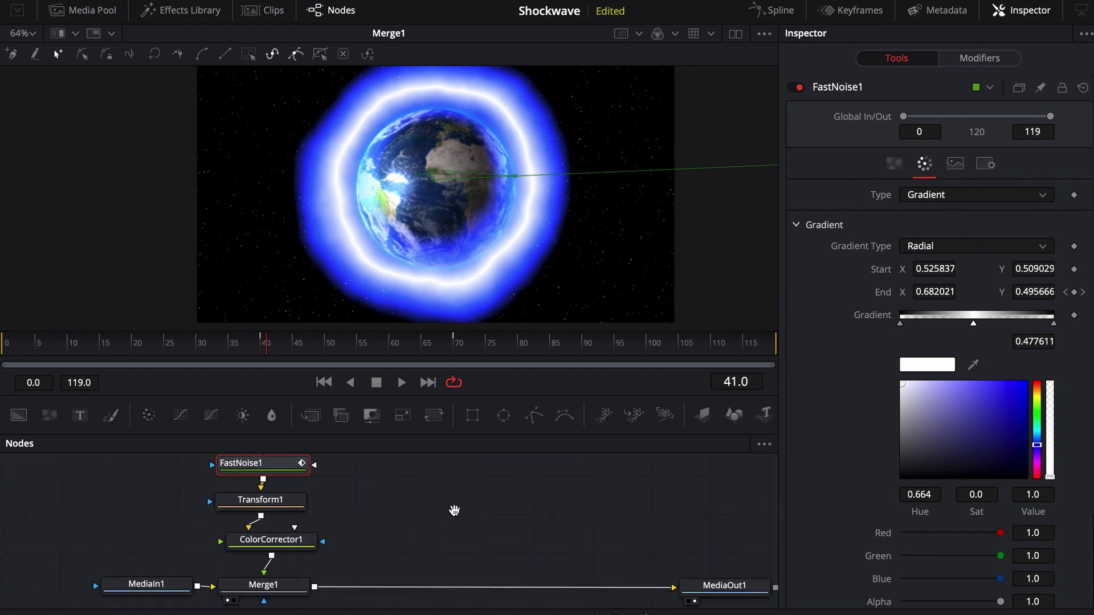
pyautogui.click(265, 519)
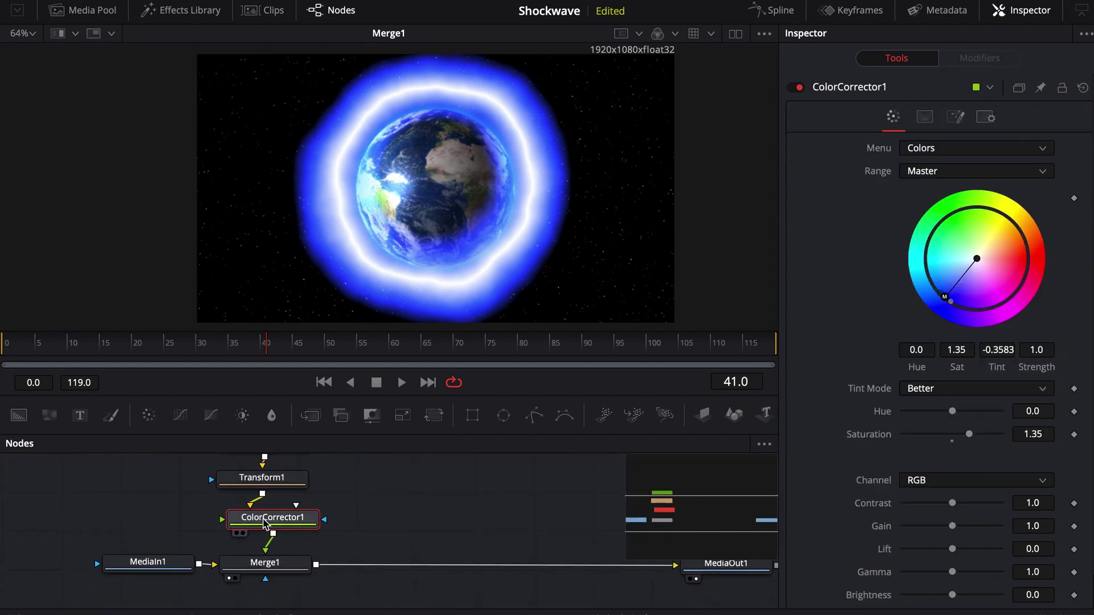
pyautogui.hotkey('shift', 'space')
pyautogui.write('soft')
pyautogui.press('Return')
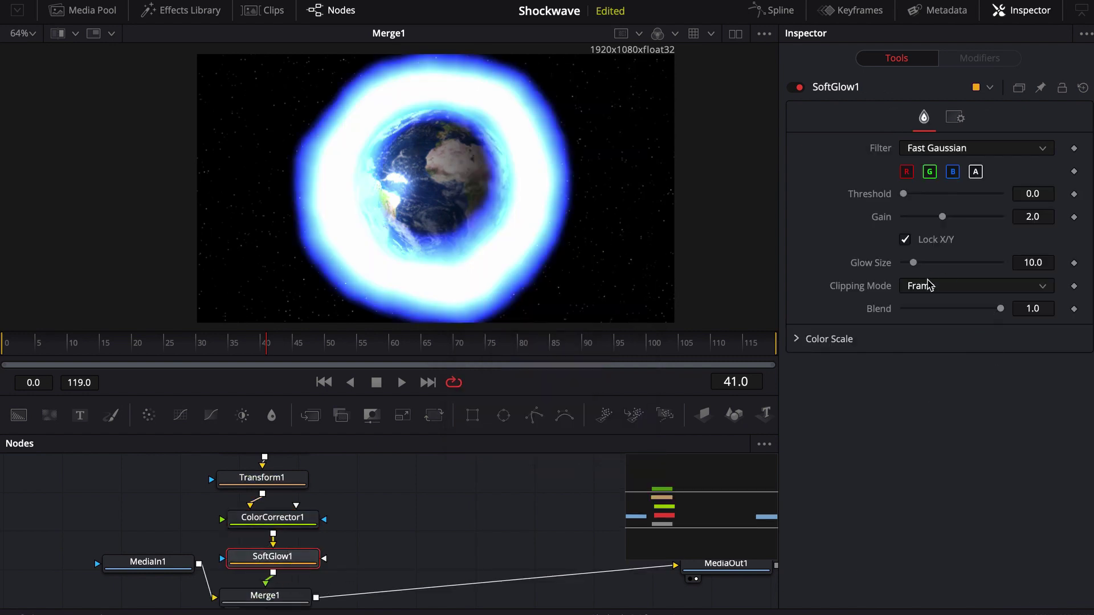
pyautogui.moveTo(941, 216); pyautogui.dragTo(913, 217)
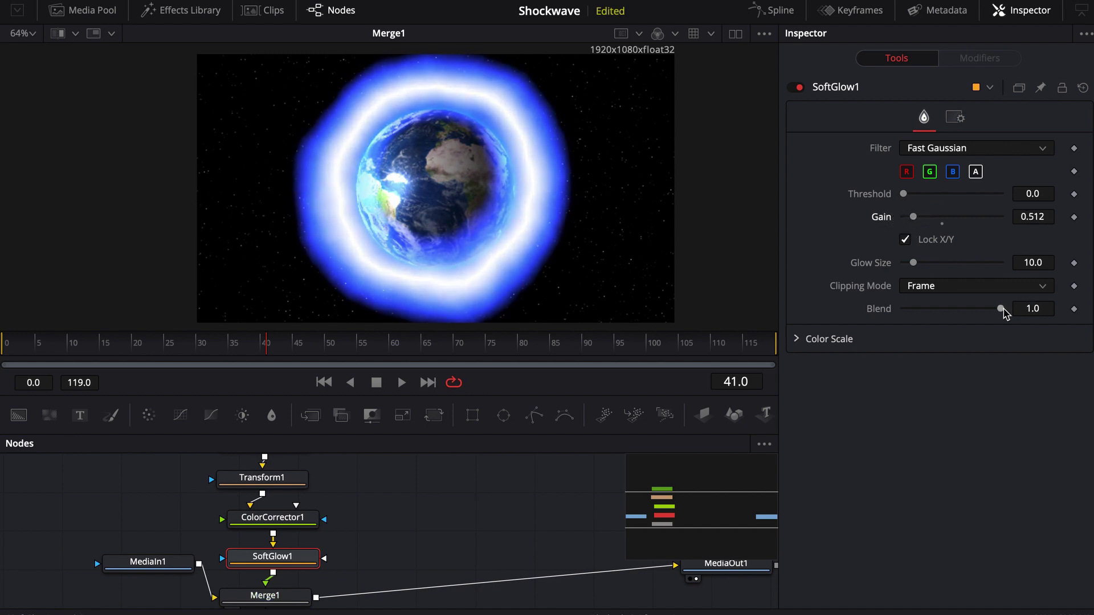
pyautogui.moveTo(1000, 308); pyautogui.dragTo(936, 311)
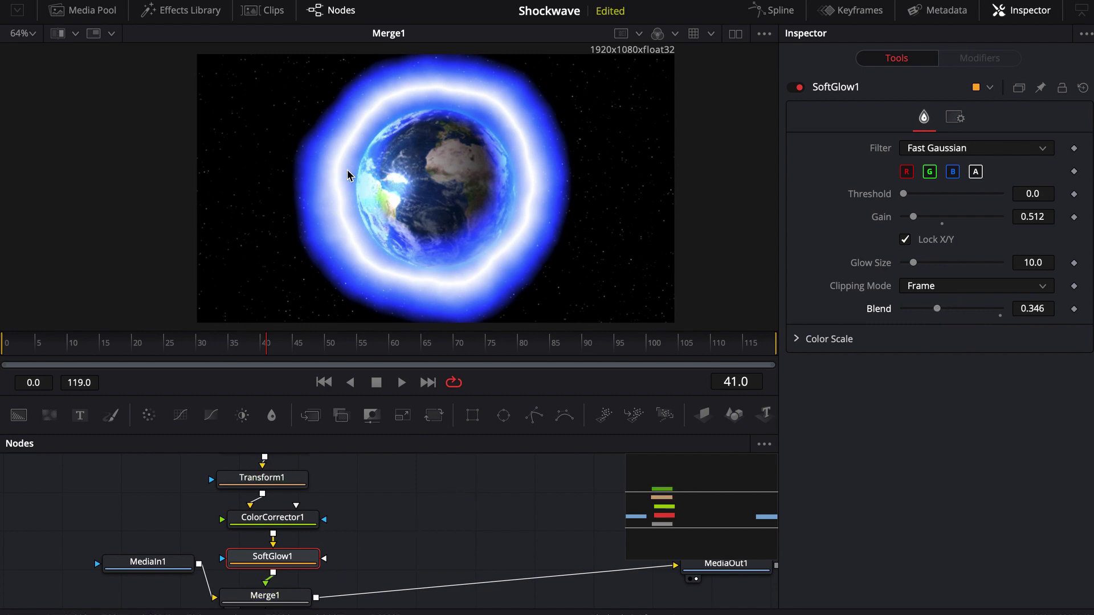
# Step: Mask Merge1 with an inverted ellipse around the planet, about 0.362 wide and high
pyautogui.moveTo(403, 571); pyautogui.dragTo(410, 476)
pyautogui.click(275, 512)
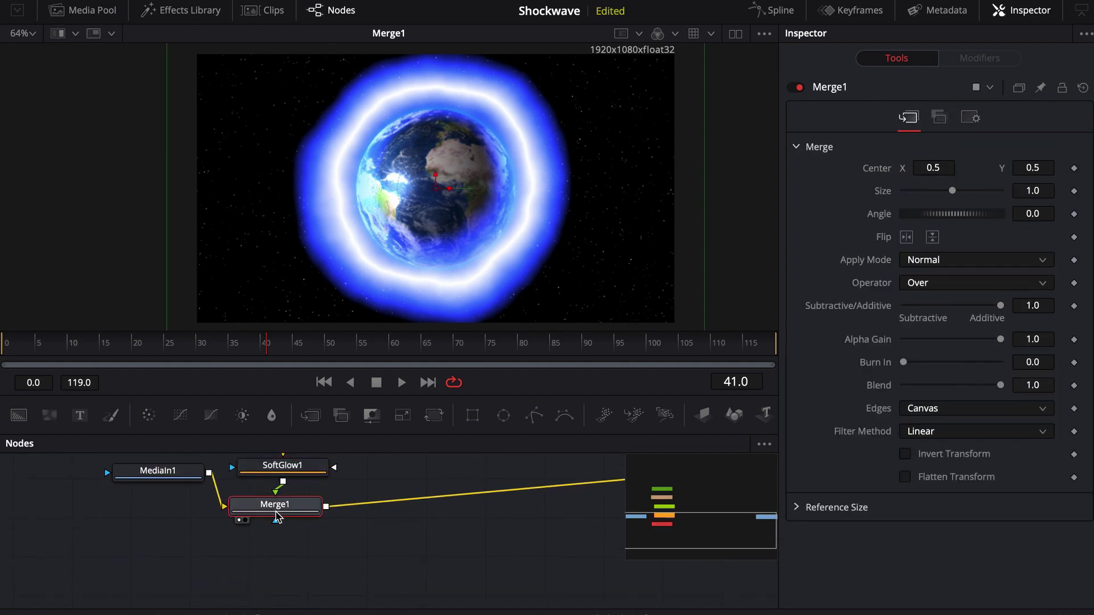
pyautogui.click(503, 416)
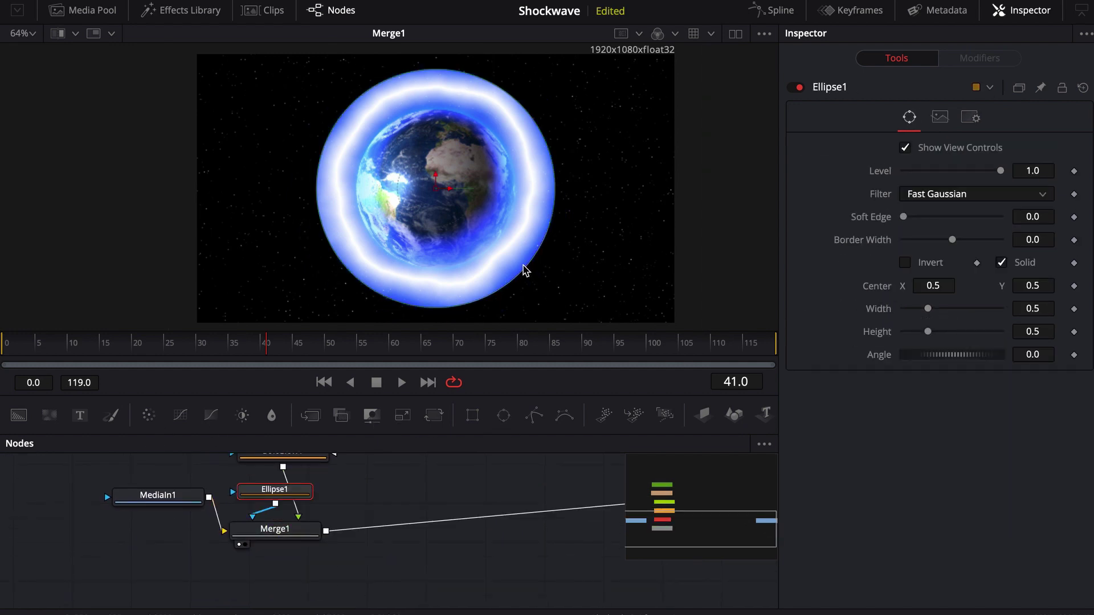
pyautogui.click(906, 264)
pyautogui.moveTo(509, 288); pyautogui.dragTo(490, 254)
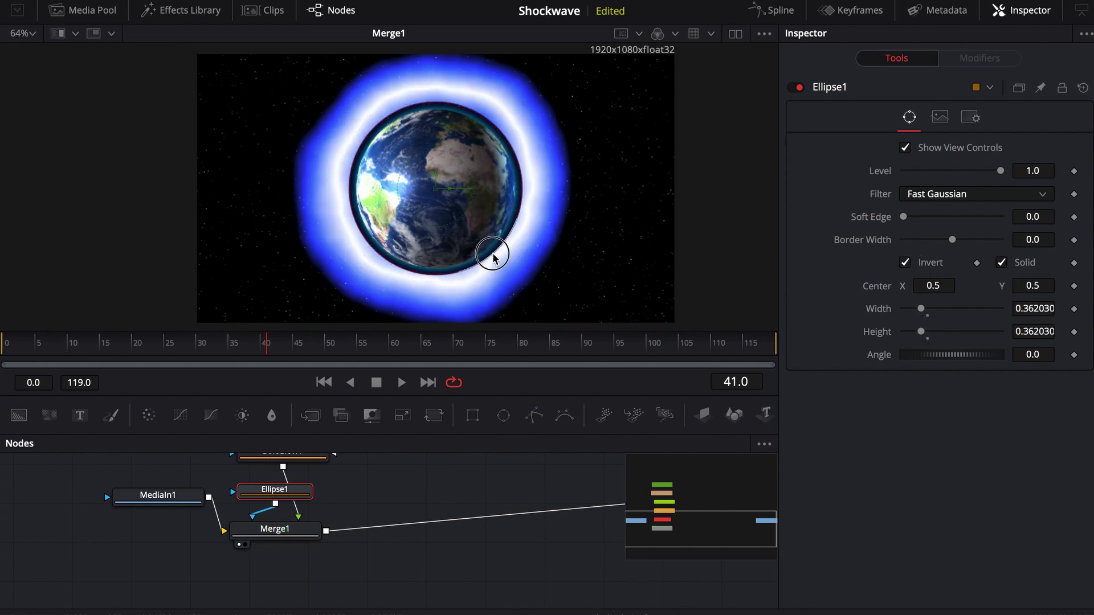
# Step: Tighten the ellipse mask to the planet's edge at about 0.335 wide and high, and place its node below Merge1
pyautogui.scroll(3, 471, 163)
pyautogui.scroll(5, 571, 163)
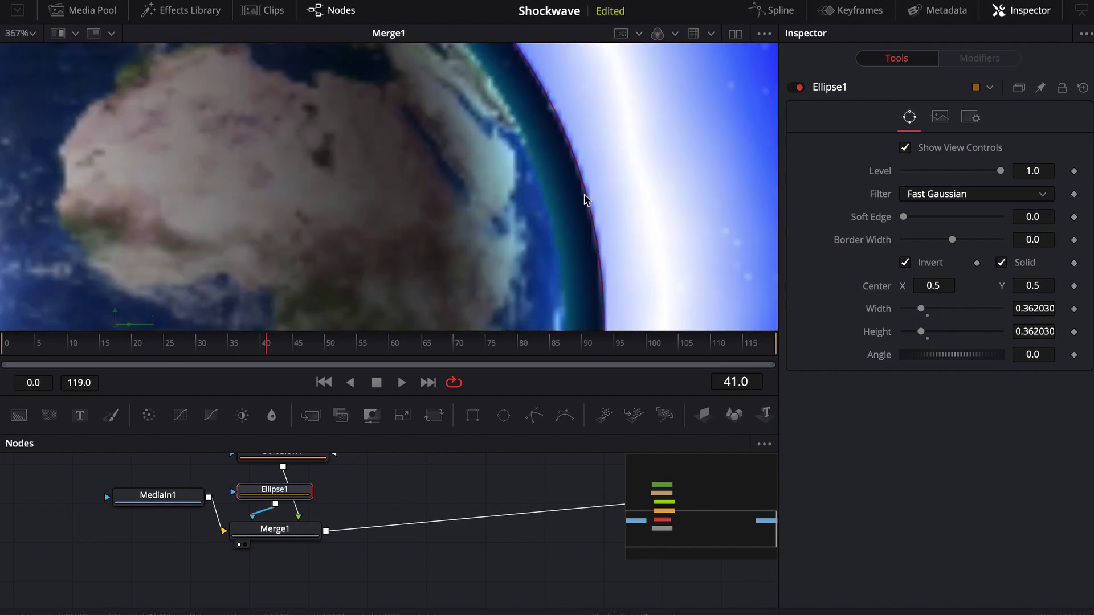
pyautogui.moveTo(571, 139); pyautogui.dragTo(499, 89)
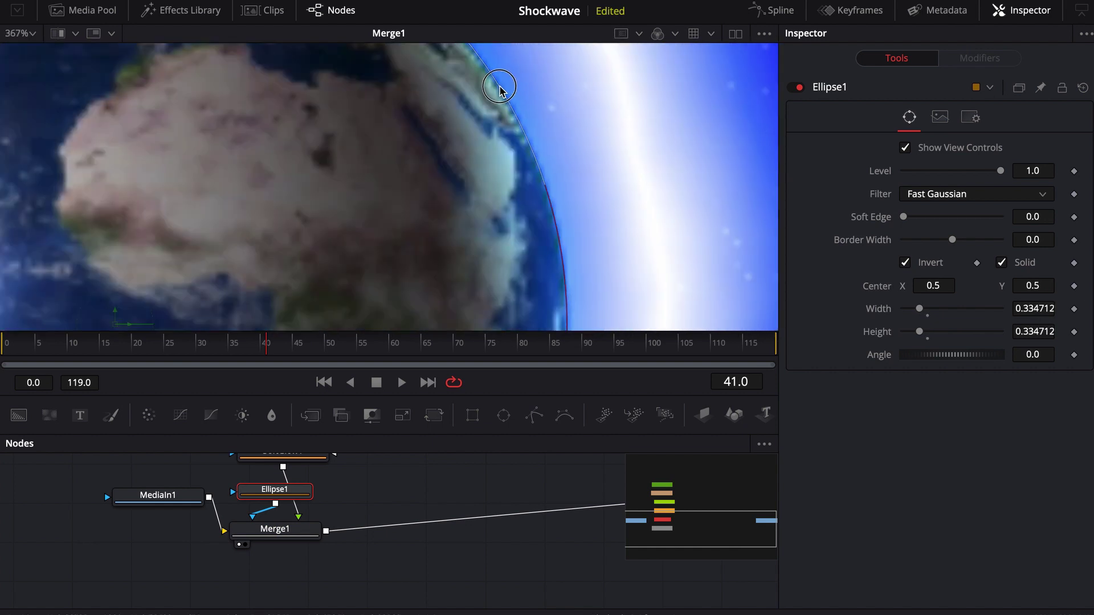
pyautogui.hotkey('ctrl', 'f')
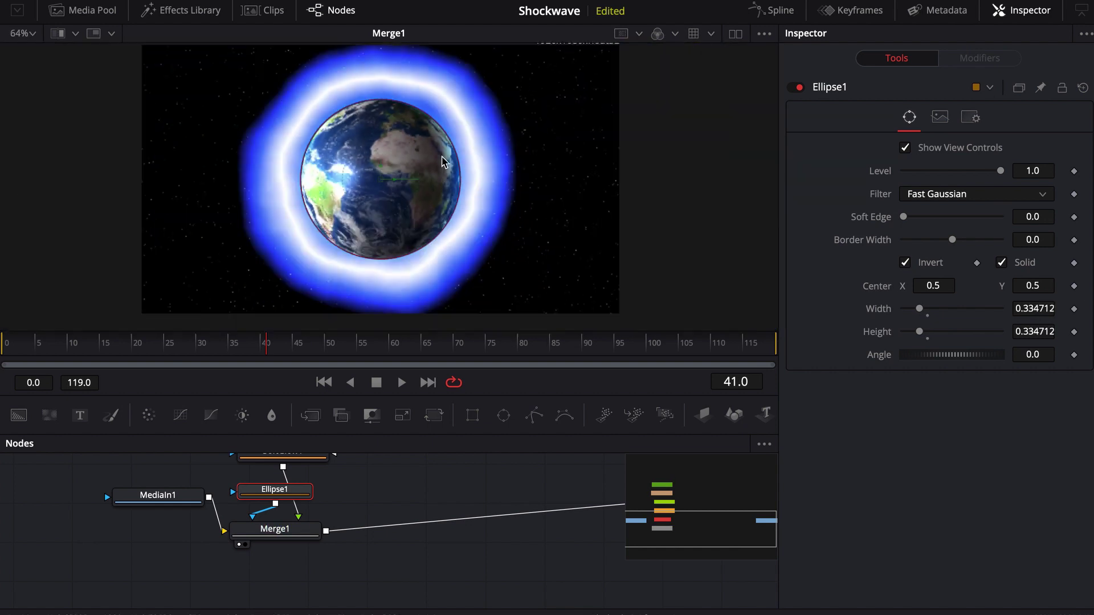
pyautogui.click(468, 479)
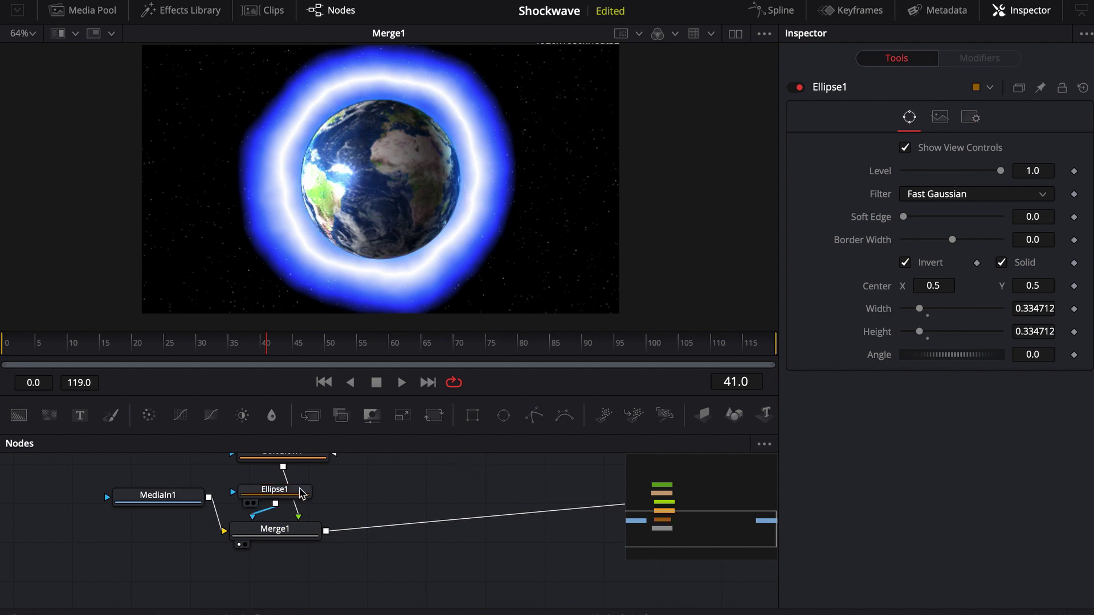
pyautogui.moveTo(300, 490); pyautogui.dragTo(283, 589)
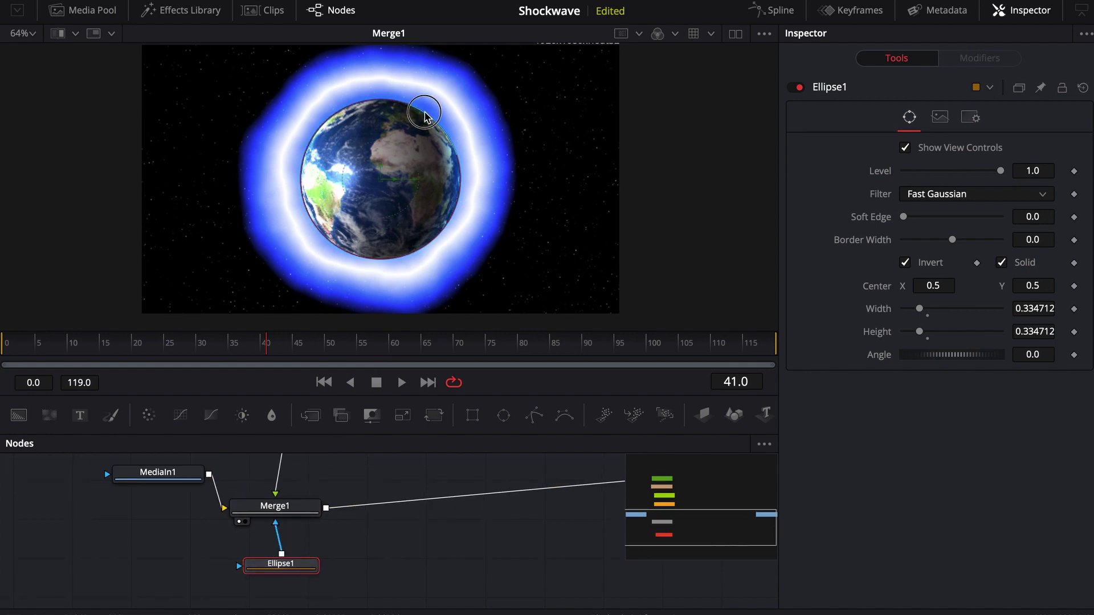
# Step: Refine the ellipse mask to about 0.337 wide and high with a soft edge of 0.0016
pyautogui.moveTo(424, 115); pyautogui.dragTo(425, 115)
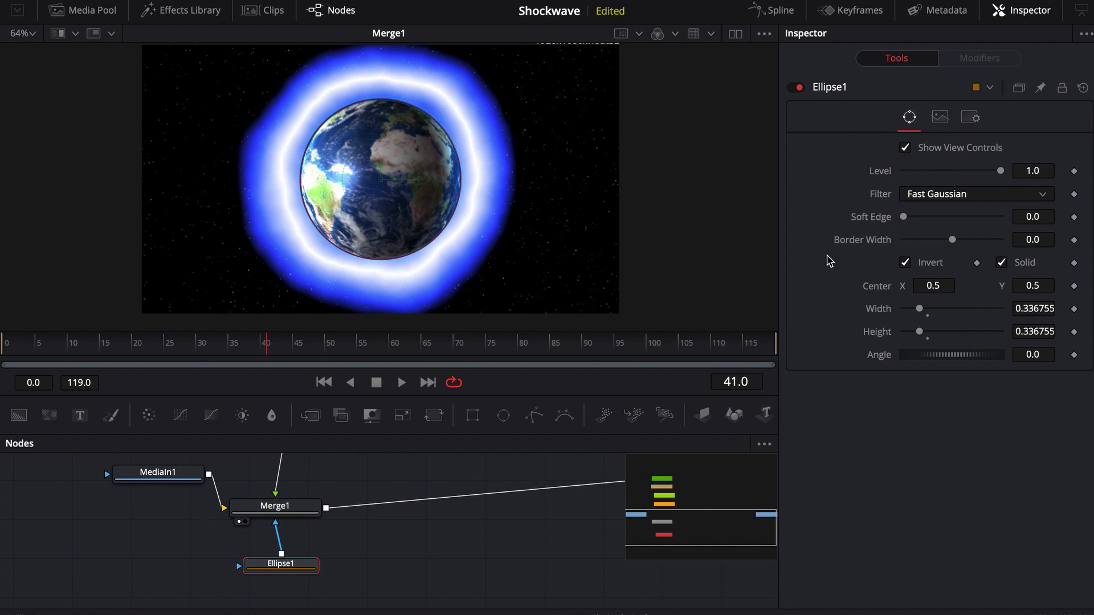
pyautogui.moveTo(903, 217); pyautogui.dragTo(904, 218)
pyautogui.scroll(5, 447, 114)
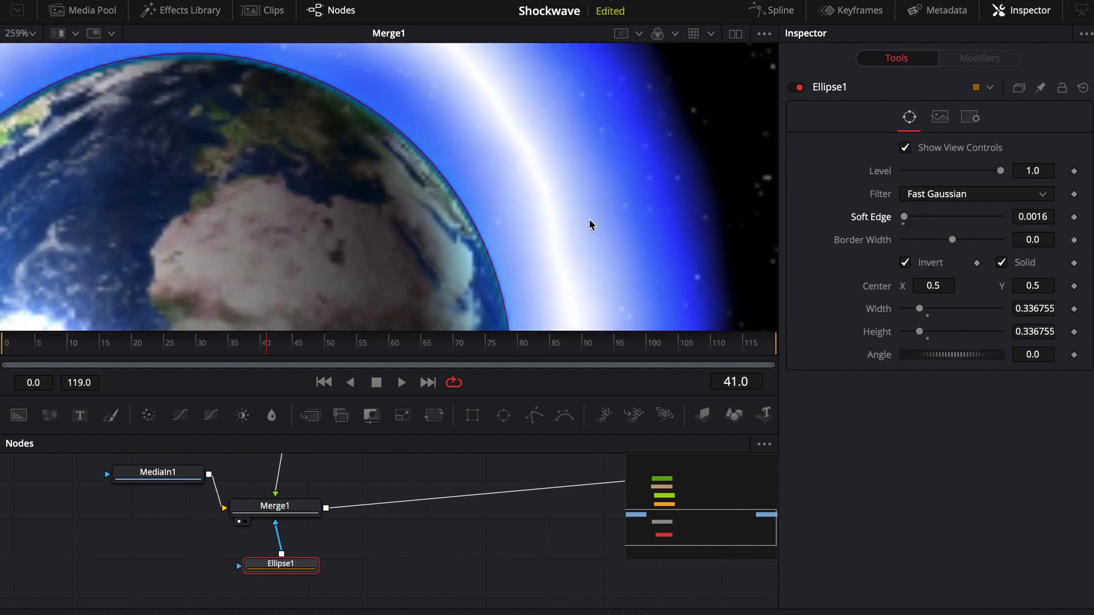
pyautogui.click(419, 481)
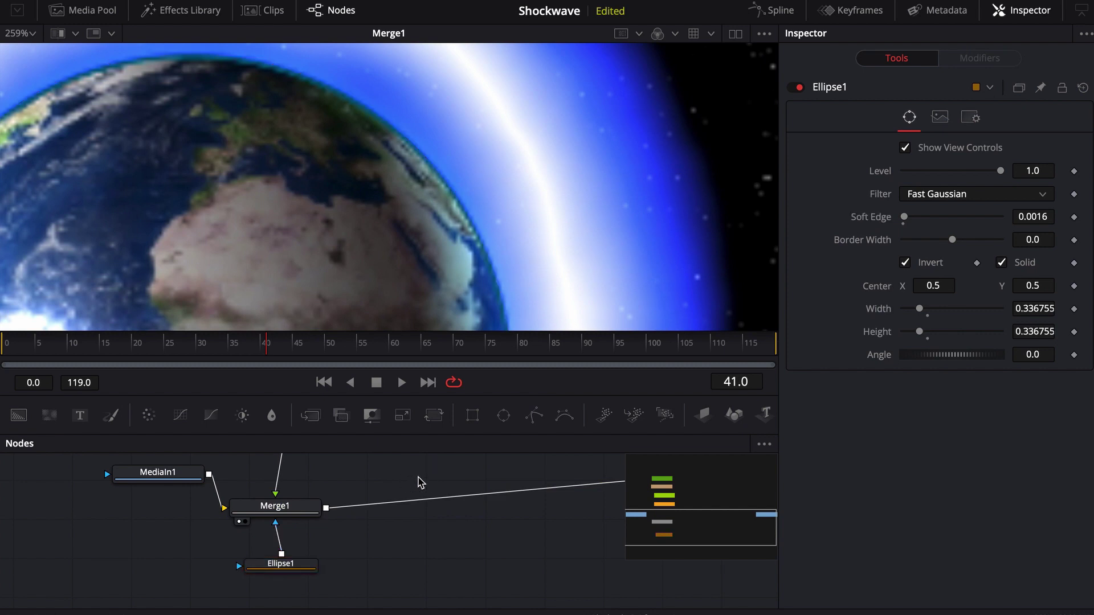
pyautogui.scroll(-6, 399, 233)
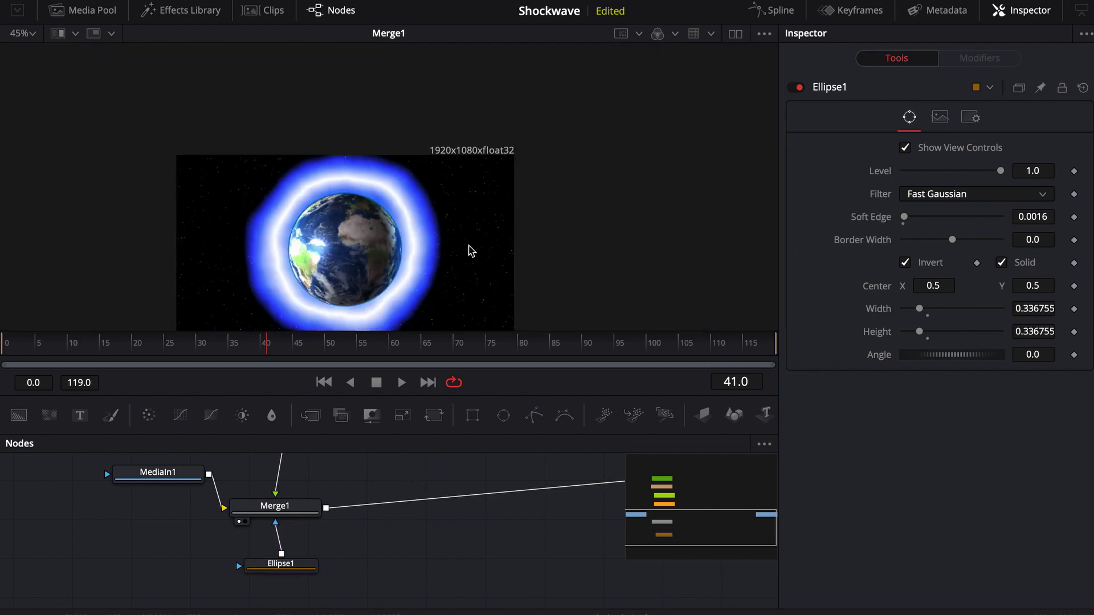
pyautogui.scroll(-2, 381, 484)
pyautogui.scroll(-3, 436, 296)
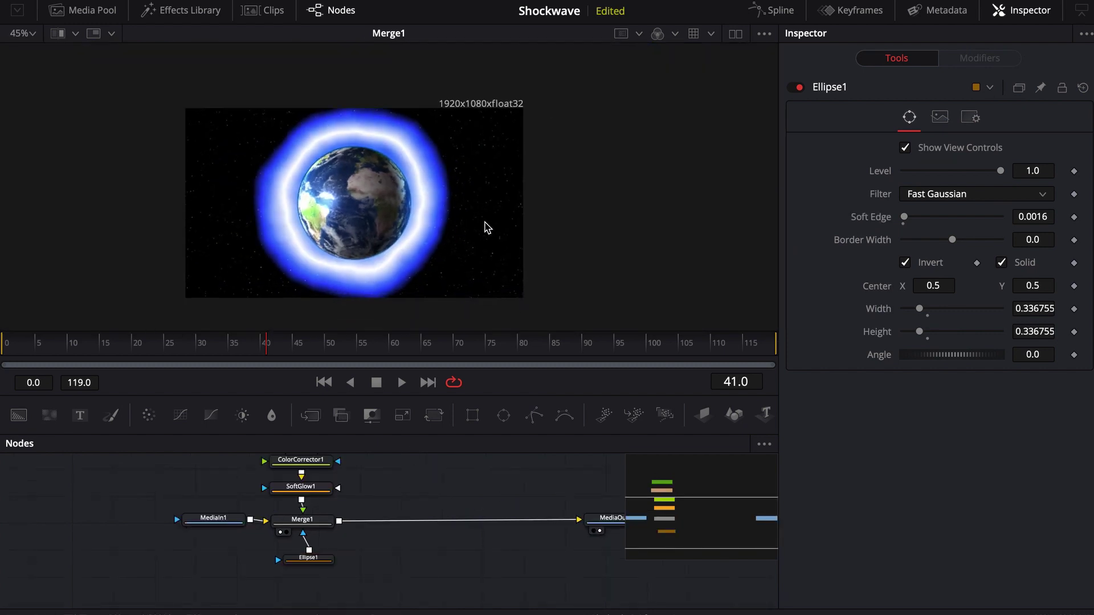
pyautogui.hscroll(-2, 484, 228)
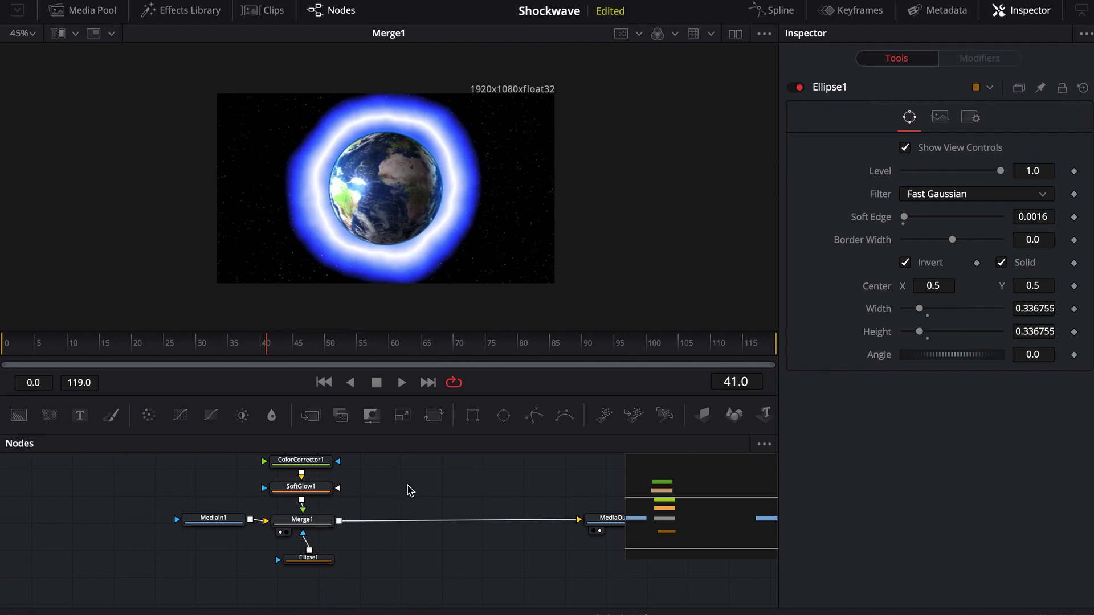
# Step: Keyframe Merge1's blend to fade from 1.0 at frame 40 to 0.0 at frame 50 and play back the fade
pyautogui.click(323, 523)
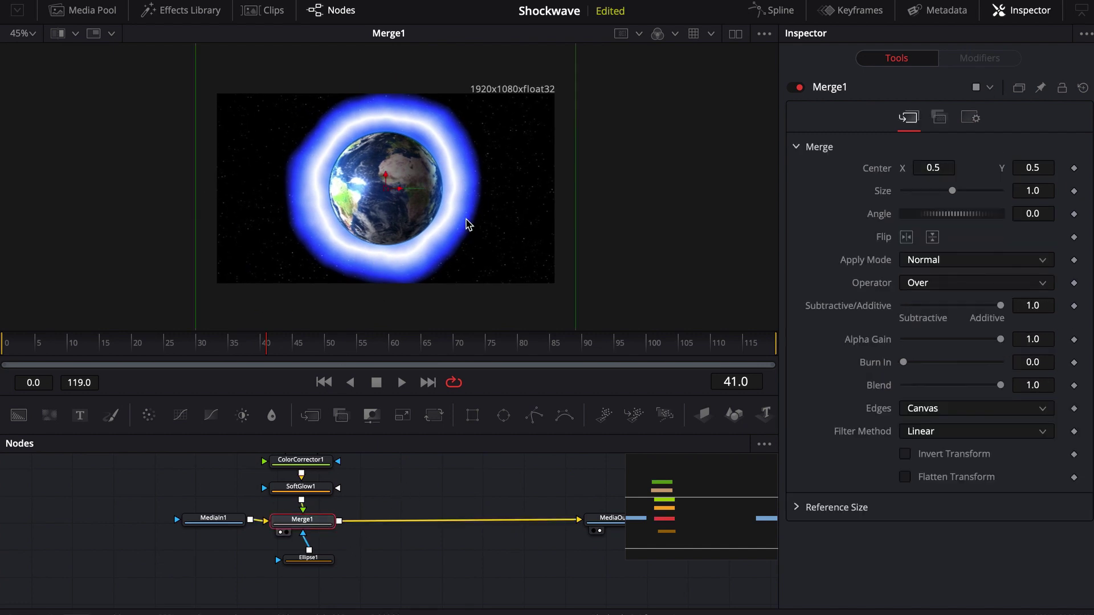
pyautogui.moveTo(299, 350); pyautogui.dragTo(73, 349)
pyautogui.press('space')
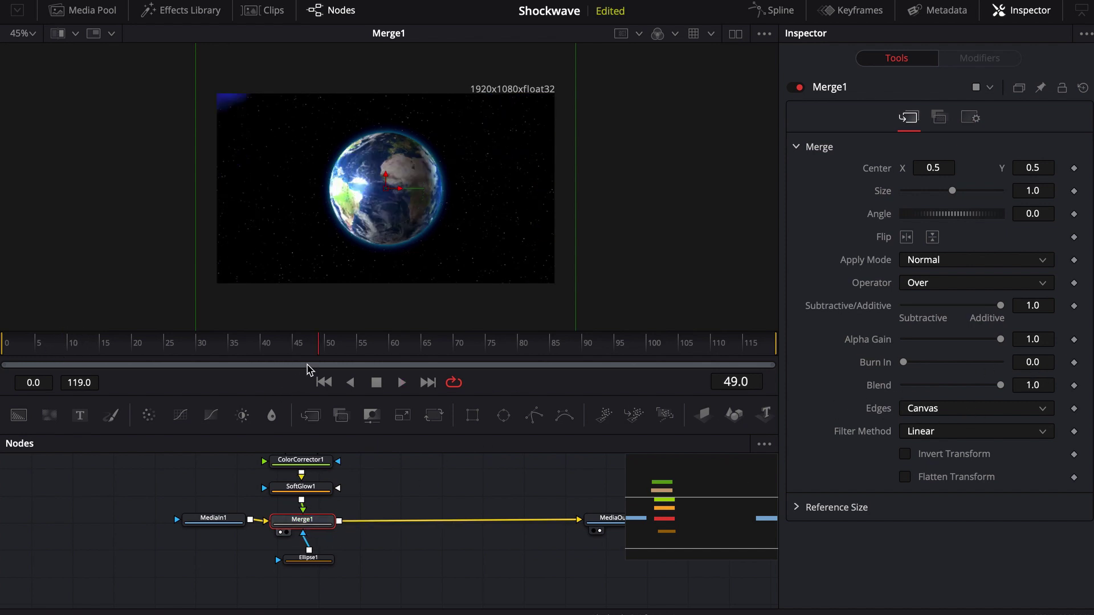
pyautogui.moveTo(316, 348); pyautogui.dragTo(326, 353)
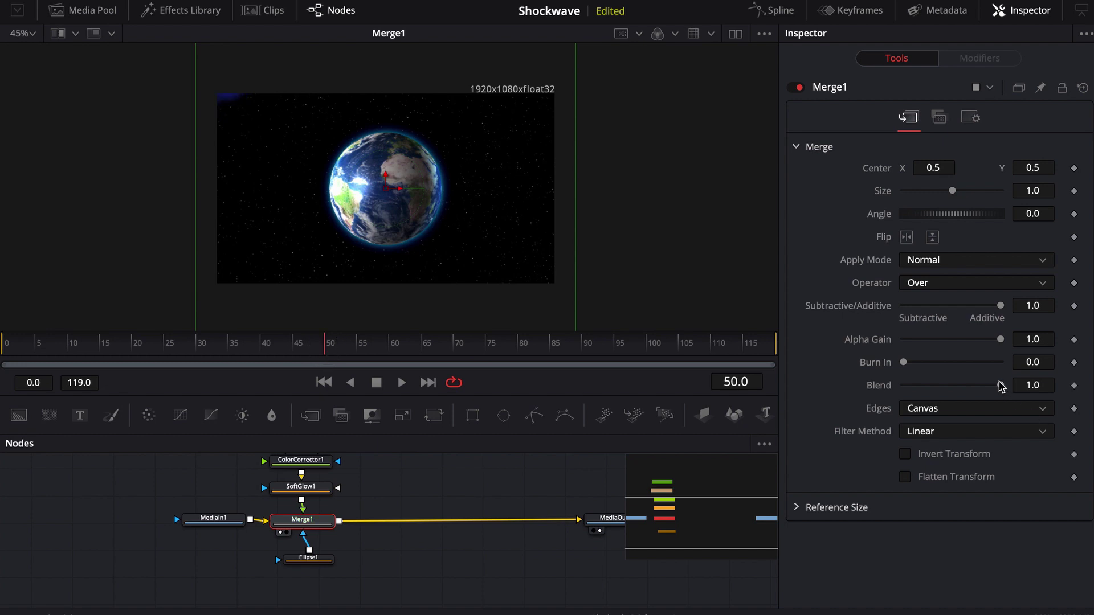
pyautogui.moveTo(998, 385); pyautogui.dragTo(824, 389)
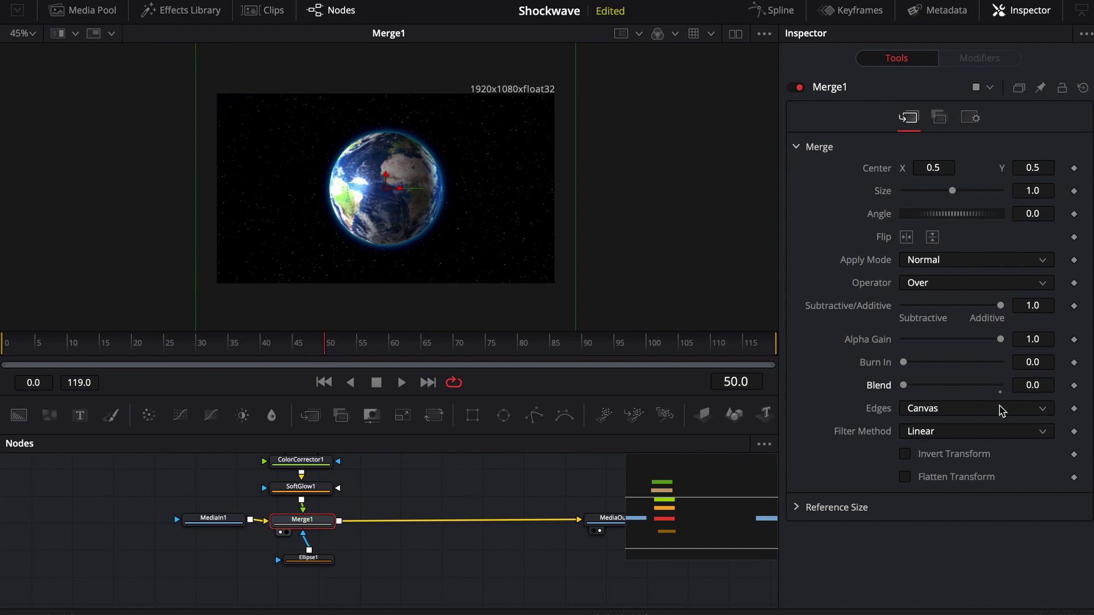
pyautogui.click(1074, 387)
pyautogui.moveTo(322, 347); pyautogui.dragTo(261, 343)
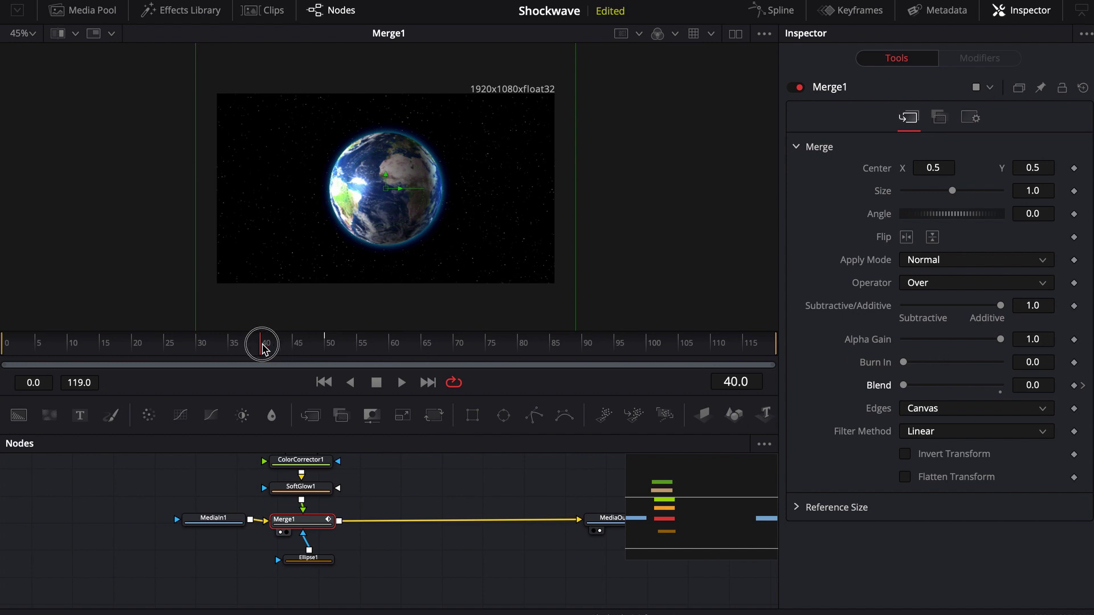
pyautogui.moveTo(903, 385); pyautogui.dragTo(996, 385)
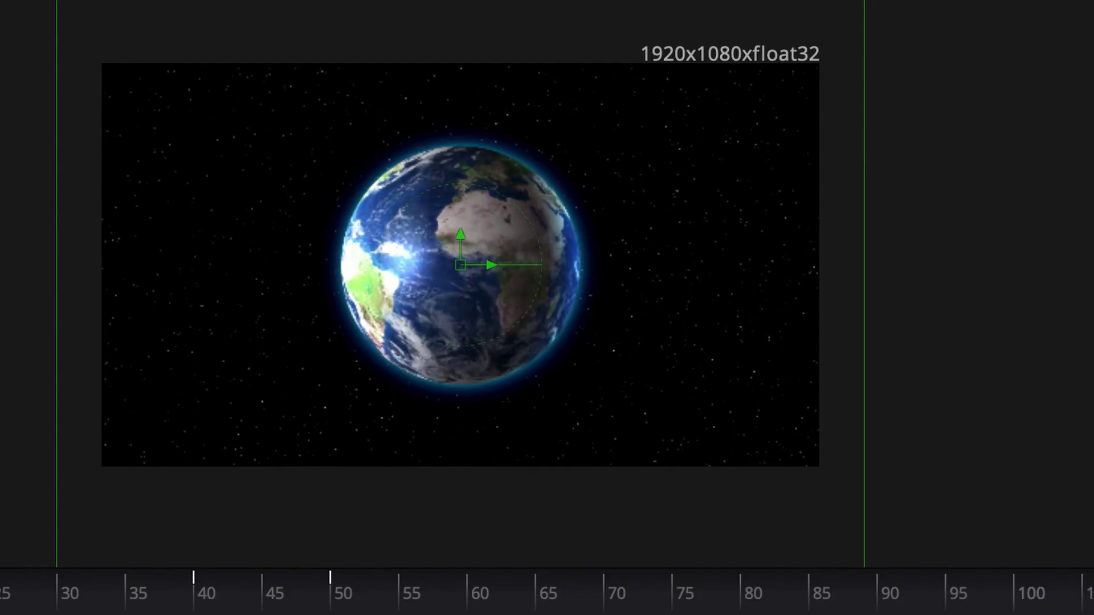
pyautogui.moveTo(222, 346); pyautogui.dragTo(201, 349)
pyautogui.press('space')
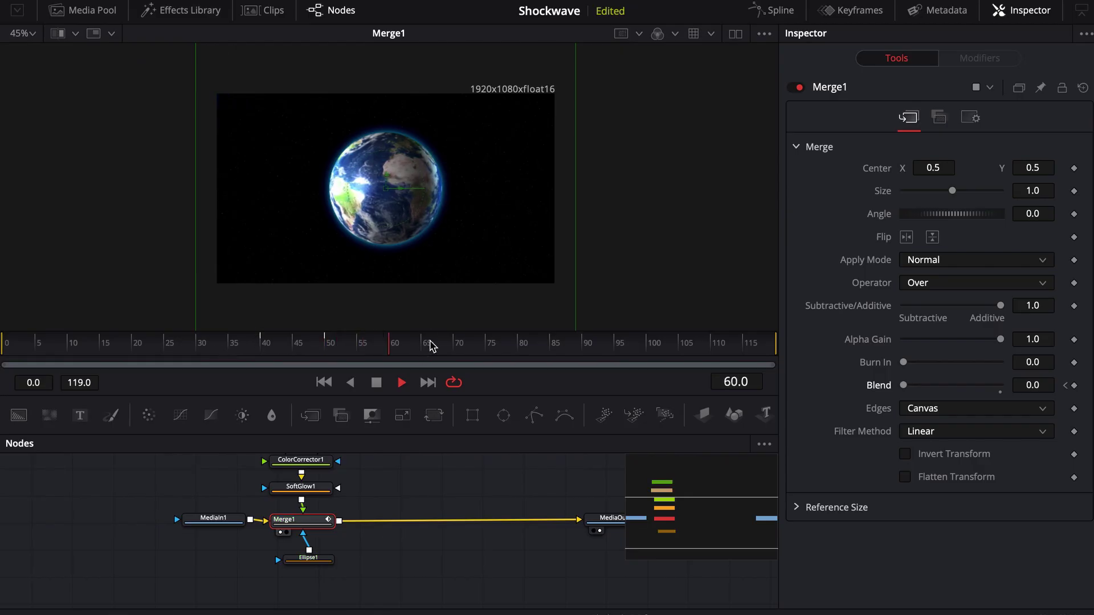
pyautogui.press('space')
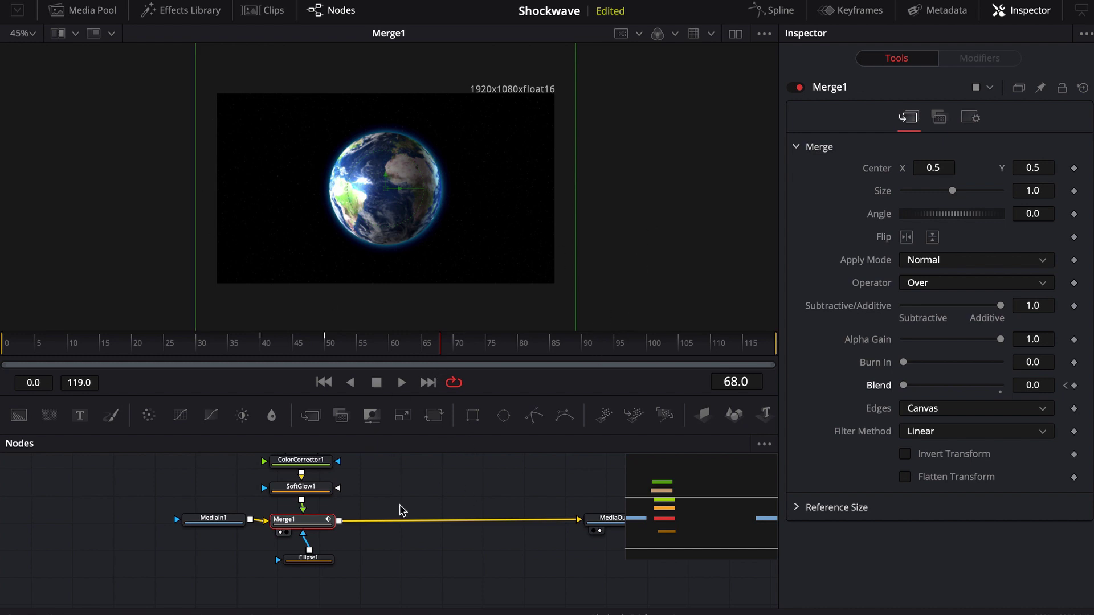
# Step: Move the MediaIn1 node farther away from Merge1 to make room between them
pyautogui.moveTo(408, 500); pyautogui.dragTo(407, 529)
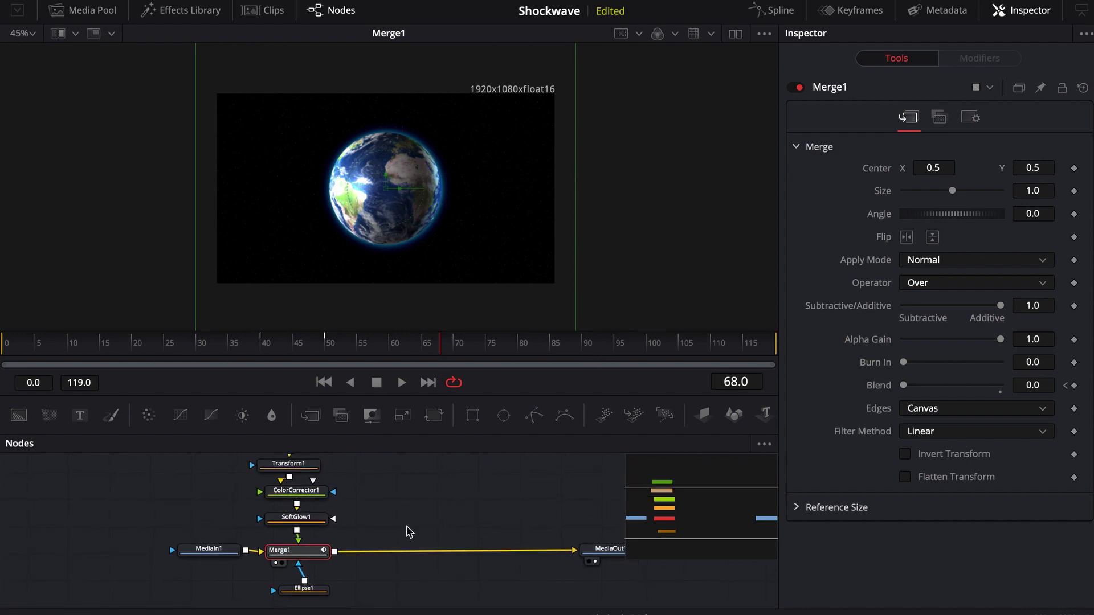
pyautogui.moveTo(219, 555); pyautogui.dragTo(103, 555)
pyautogui.click(141, 495)
pyautogui.click(181, 9)
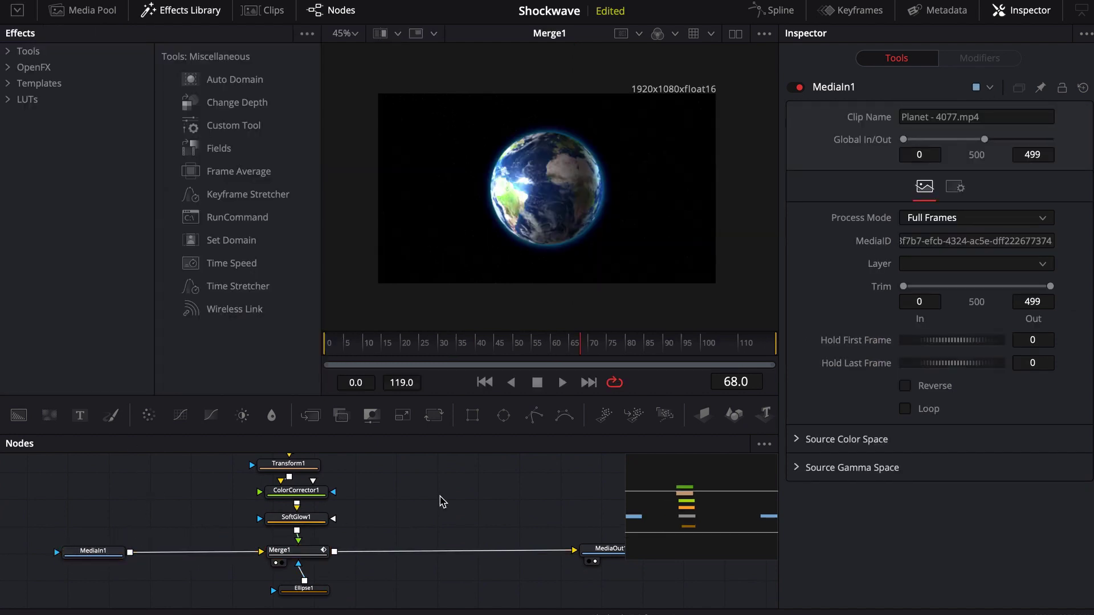
pyautogui.hotkey('shift', 'space')
pyautogui.write('camer')
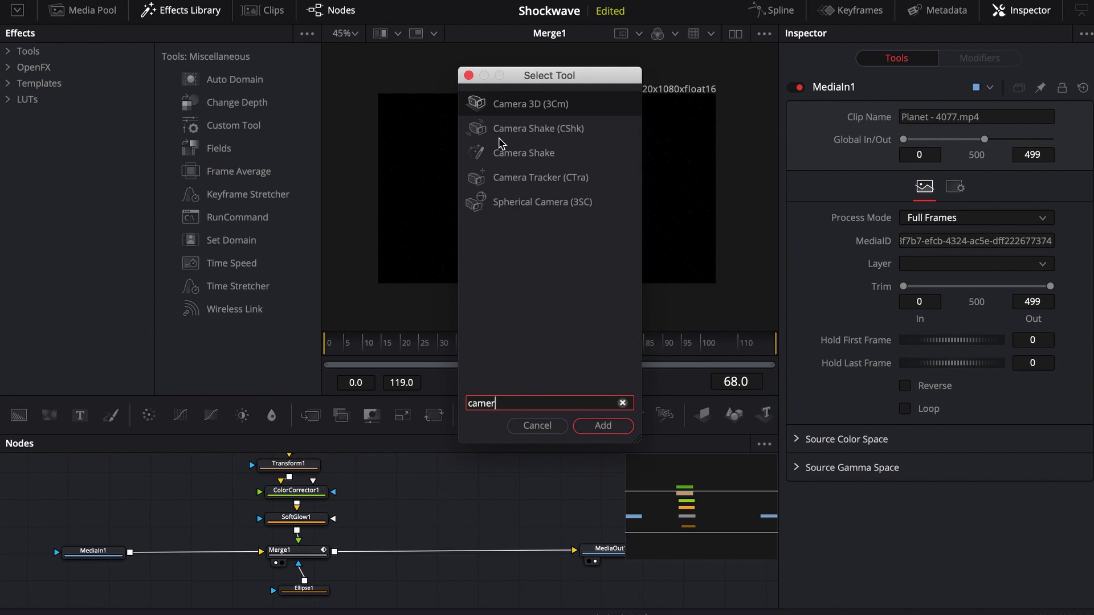
pyautogui.click(537, 426)
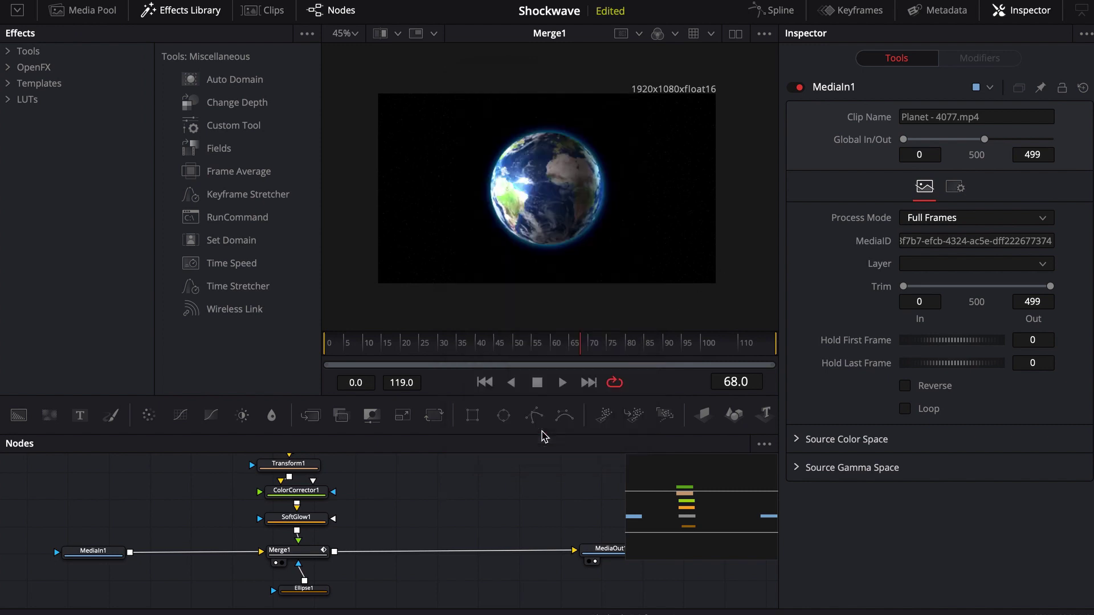
# Step: Insert a Transform node between MediaIn1 and Merge1
pyautogui.hscroll(-2, 491, 506)
pyautogui.hscroll(-2, 480, 510)
pyautogui.scroll(1, 480, 510)
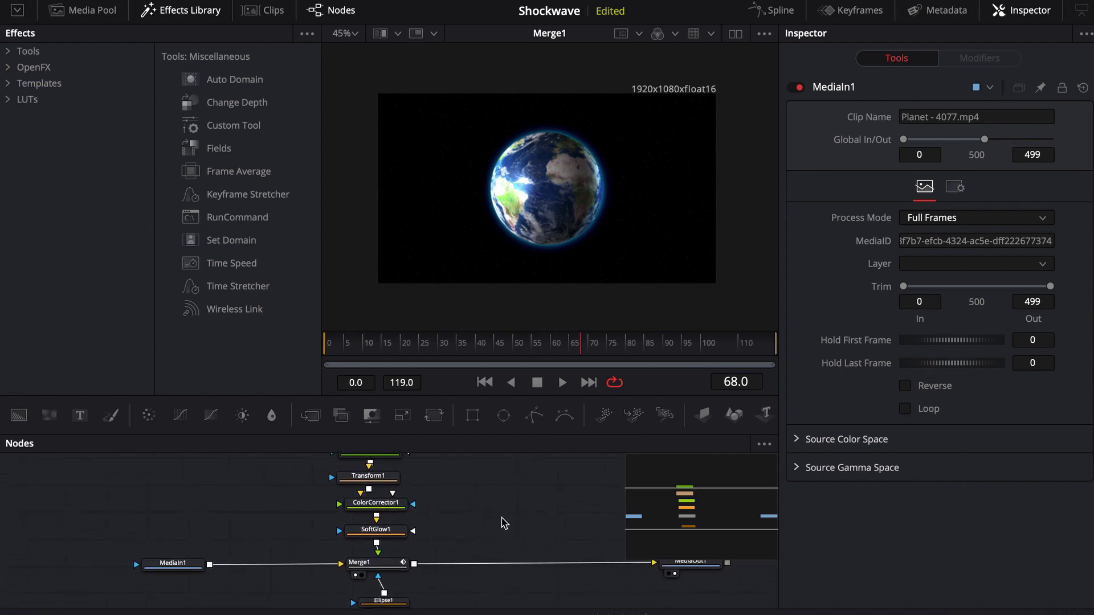
pyautogui.click(132, 568)
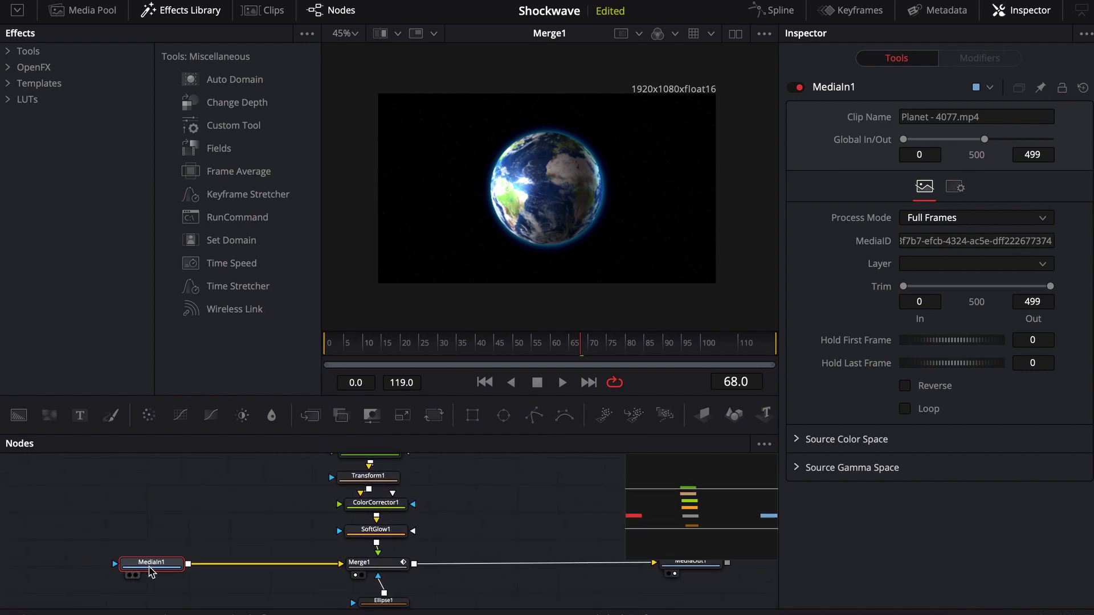
pyautogui.moveTo(132, 571); pyautogui.dragTo(124, 571)
pyautogui.hotkey('shift', 'space')
pyautogui.write('xf')
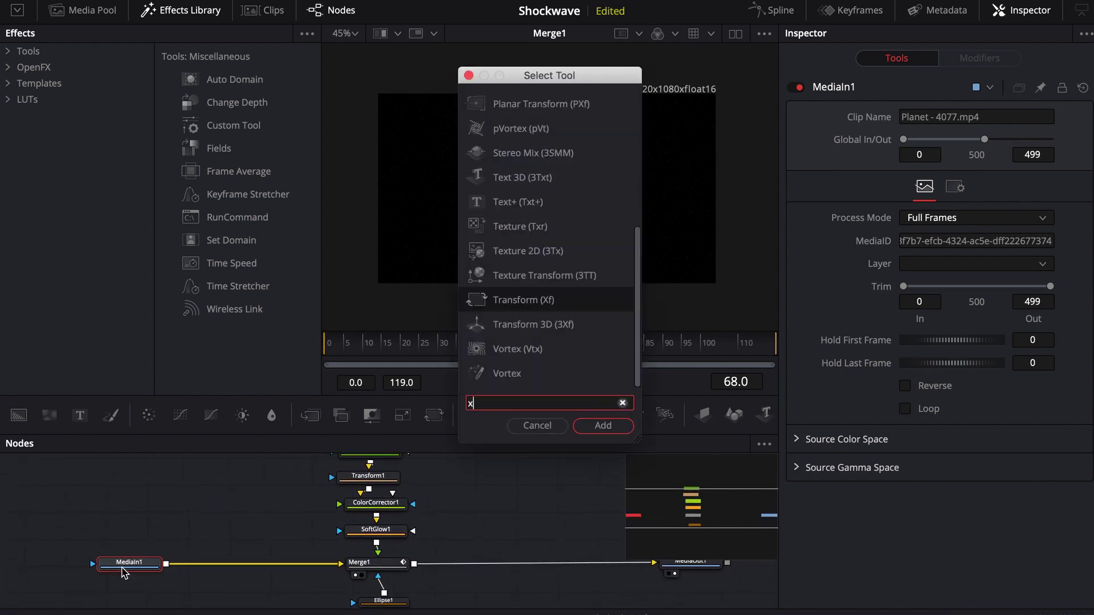
pyautogui.press('Return')
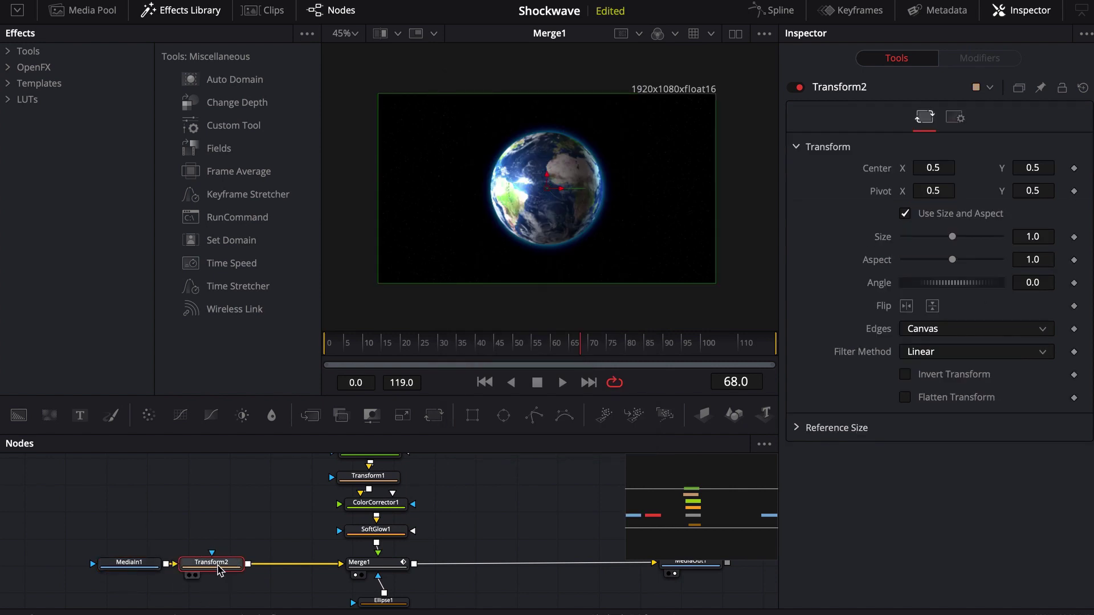
# Step: Apply a Shake modifier to Transform2's Center and reduce its smoothness to 0.001
pyautogui.rightClick(882, 173)
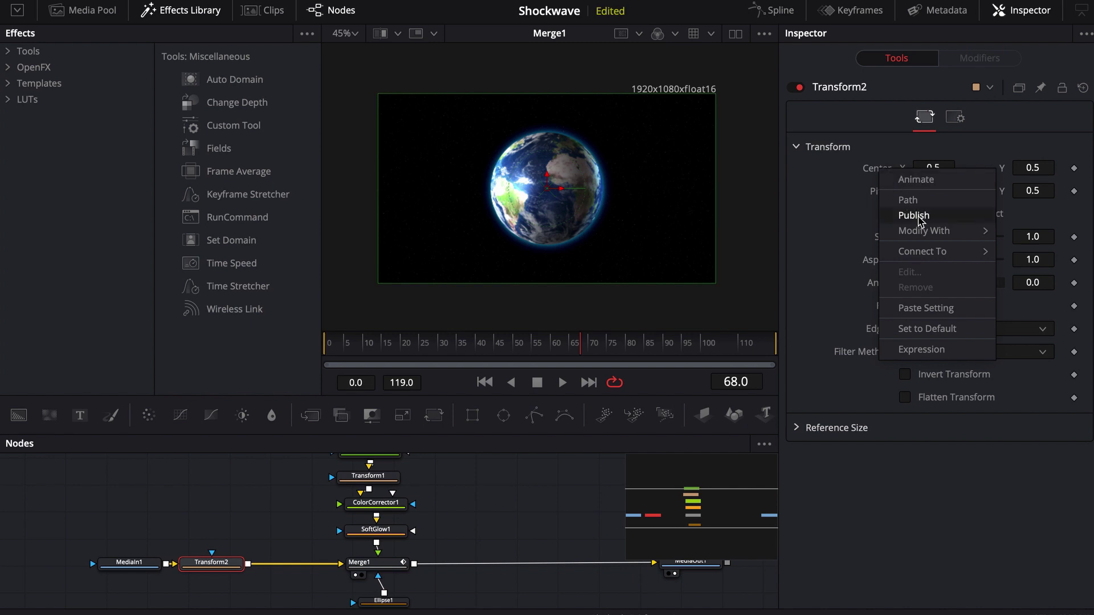
pyautogui.moveTo(921, 237)
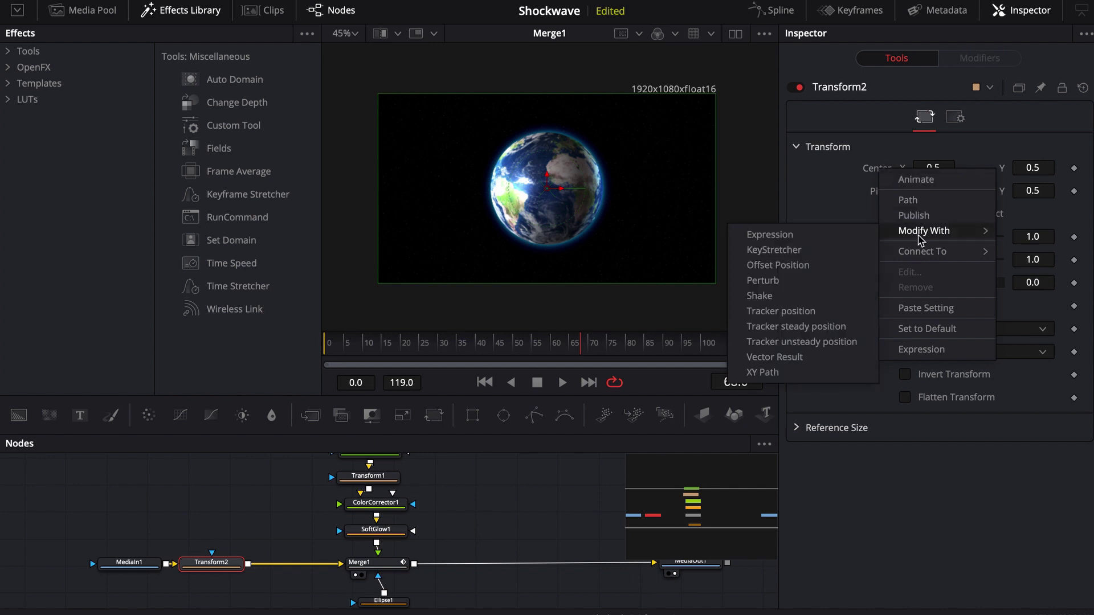
pyautogui.click(761, 296)
pyautogui.click(975, 58)
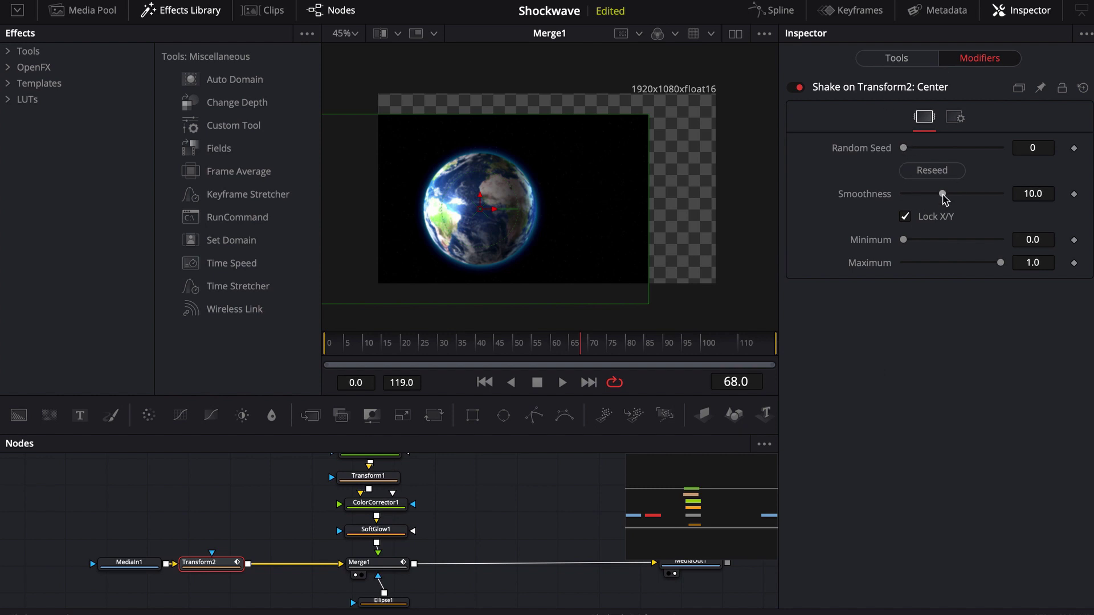
pyautogui.moveTo(942, 193); pyautogui.dragTo(830, 198)
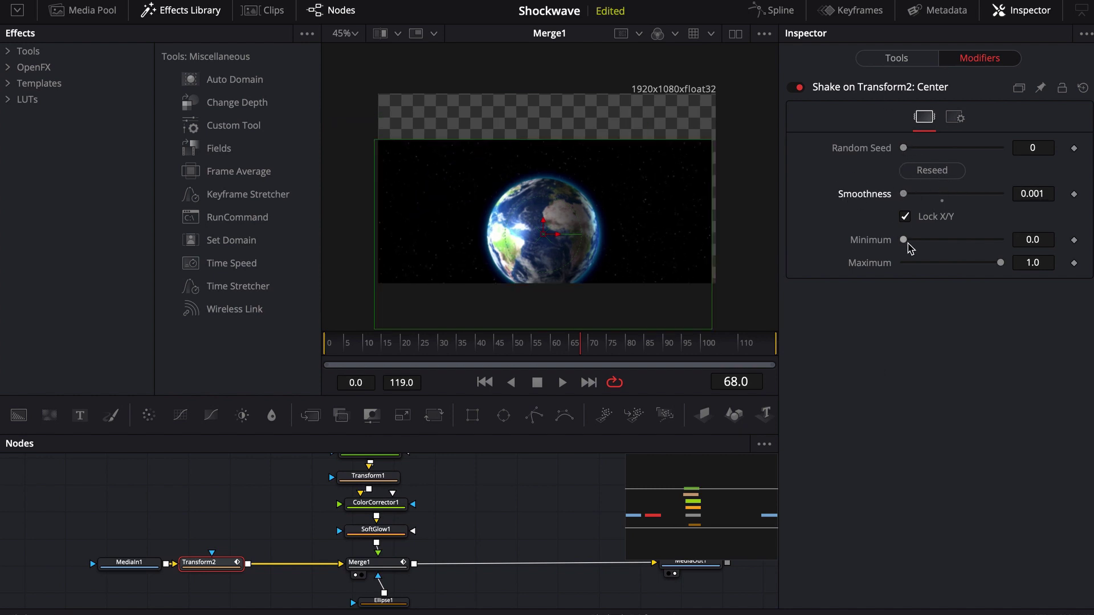
# Step: Unlock the shake's X and Y ranges and set all four minimum and maximum values to 0.5
pyautogui.click(905, 217)
pyautogui.click(1032, 239)
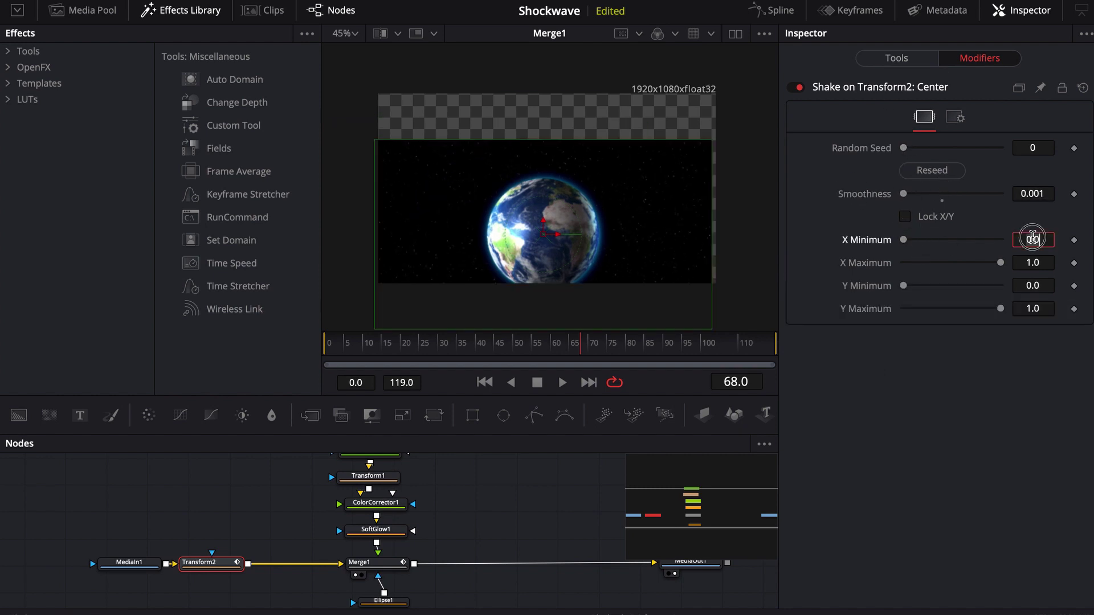
pyautogui.write('.5')
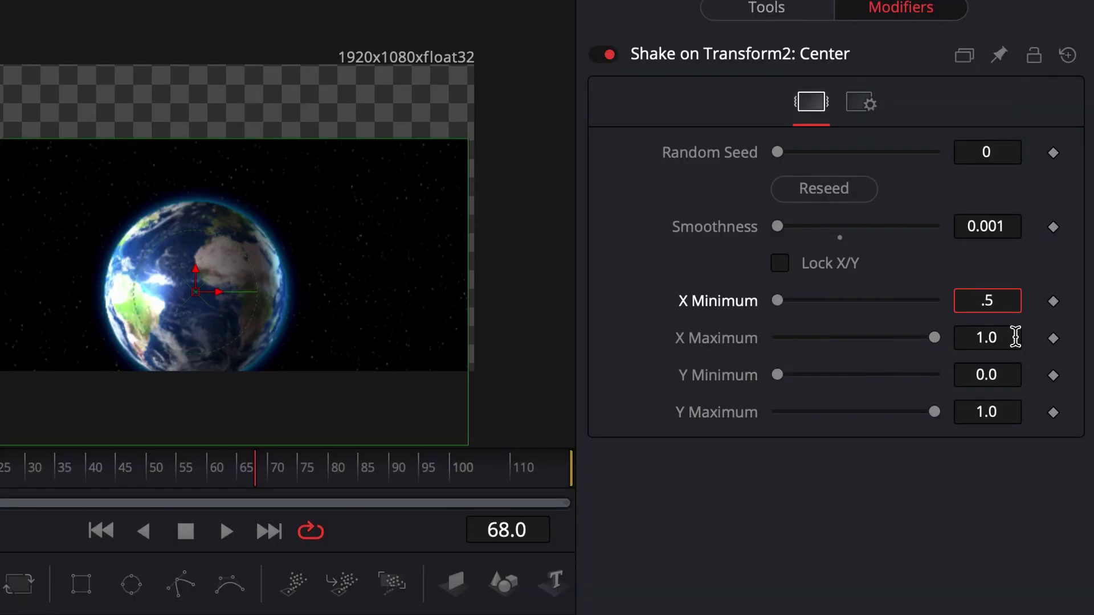
pyautogui.click(1047, 262)
pyautogui.write('.5')
pyautogui.click(1033, 285)
pyautogui.write('.5')
pyautogui.click(985, 411)
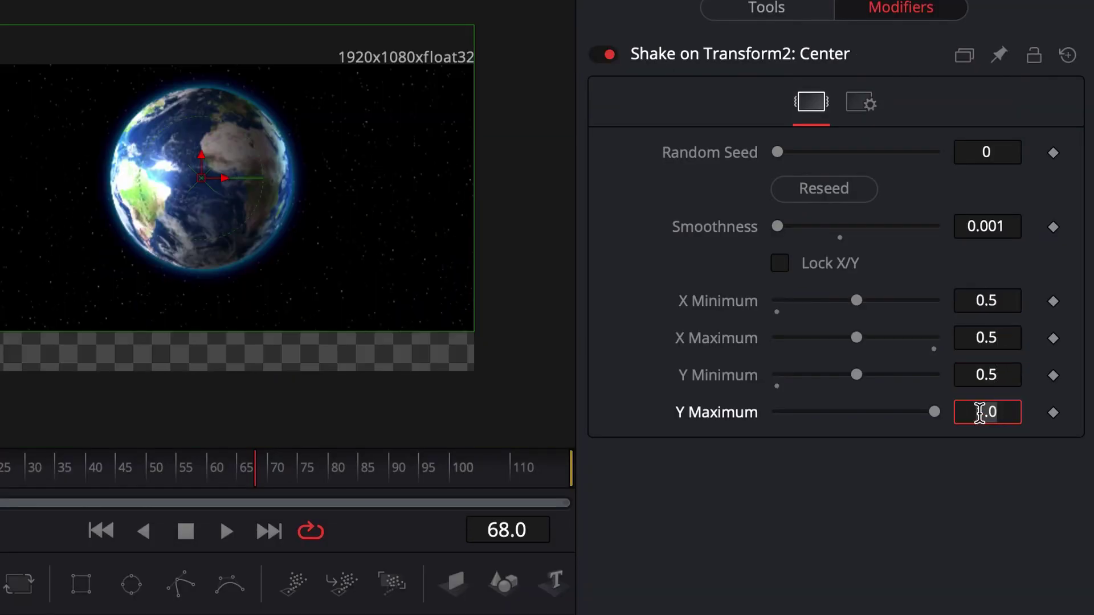
pyautogui.write('.5')
pyautogui.press('Tab')
# Step: Keyframe the shake at frame 41 with X minimum 0.488, X maximum 0.512, Y minimum 0.48 and Y maximum 0.52
pyautogui.moveTo(94, 482)
pyautogui.mouseDown()
pyautogui.moveTo(46, 485)
pyautogui.moveTo(91, 482)
pyautogui.mouseUp()
pyautogui.moveTo(856, 301); pyautogui.dragTo(853, 301)
pyautogui.moveTo(856, 338); pyautogui.dragTo(852, 374)
pyautogui.moveTo(856, 412); pyautogui.dragTo(859, 419)
pyautogui.click(1053, 301)
pyautogui.click(1053, 339)
pyautogui.click(1052, 375)
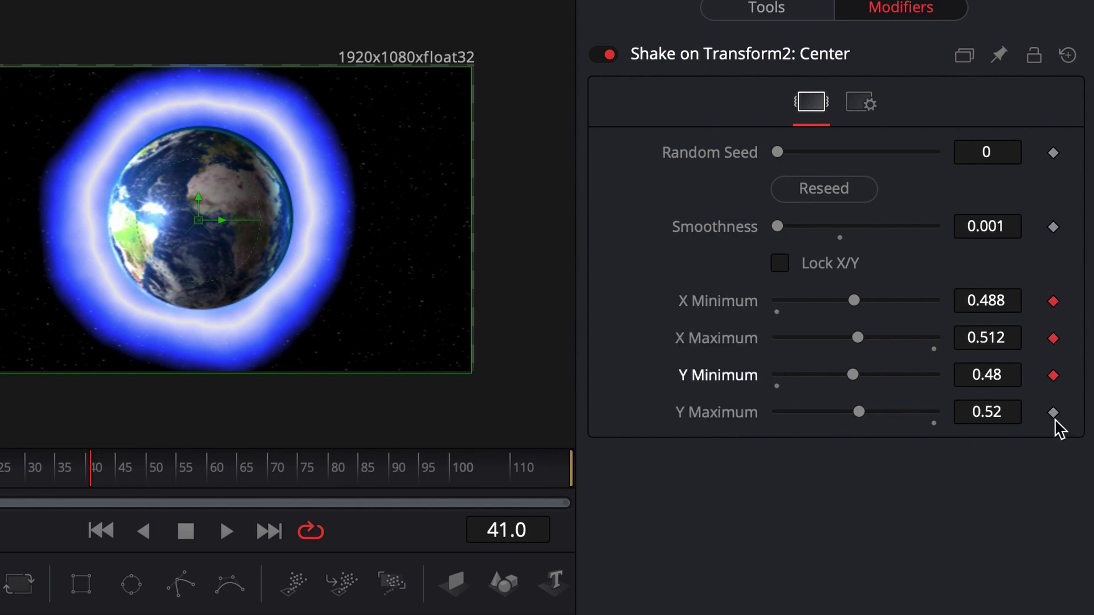
pyautogui.click(1052, 413)
# Step: Bring the shake's X minimum, X maximum and Y minimum back to 0.5 after frame 41 and play back the shake
pyautogui.click(101, 477)
pyautogui.moveTo(103, 480); pyautogui.dragTo(65, 479)
pyautogui.press('space')
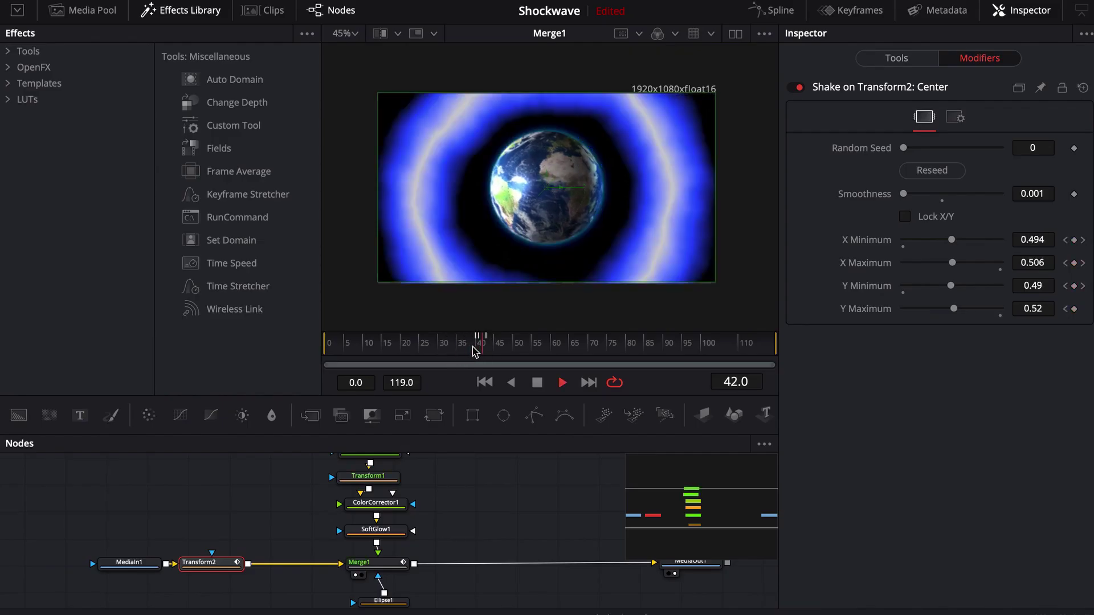
pyautogui.press('space')
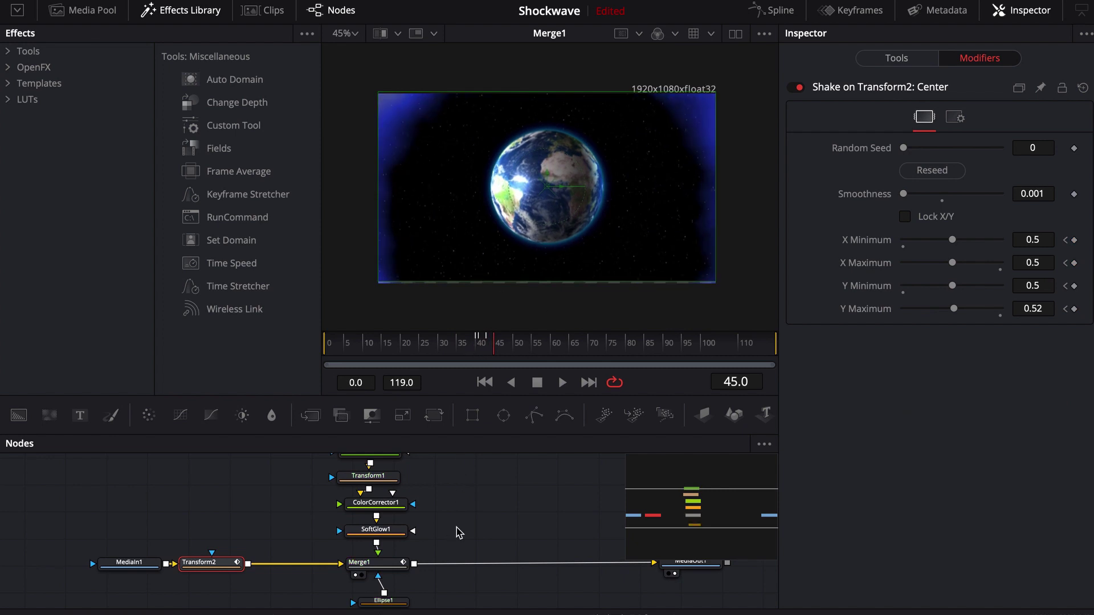
# Step: Set Transform2's edges to Mirror
pyautogui.moveTo(459, 533); pyautogui.dragTo(469, 512)
pyautogui.click(235, 544)
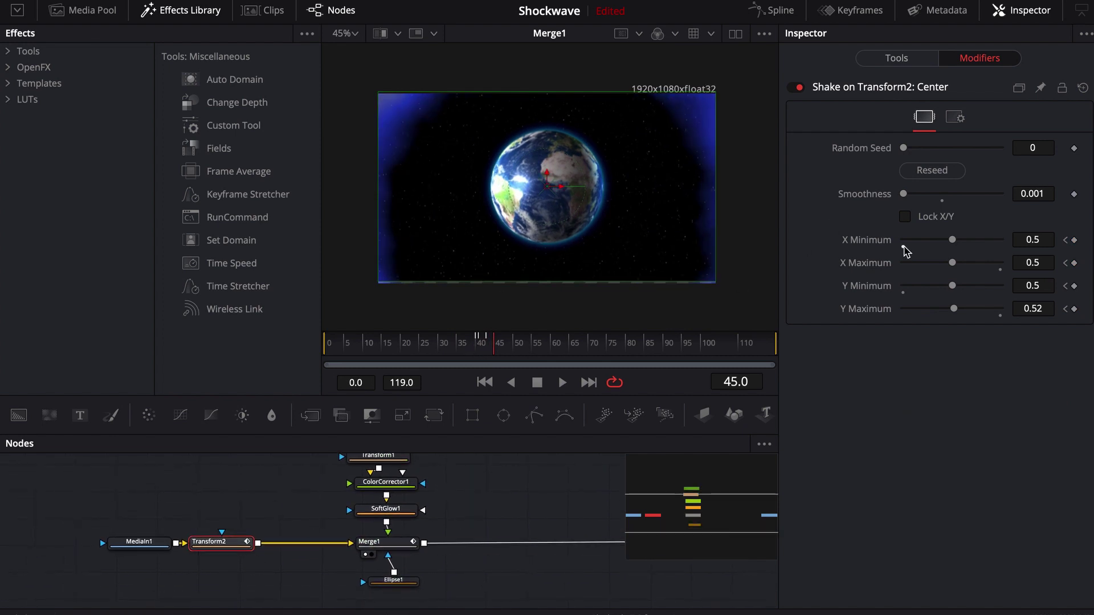
pyautogui.click(906, 63)
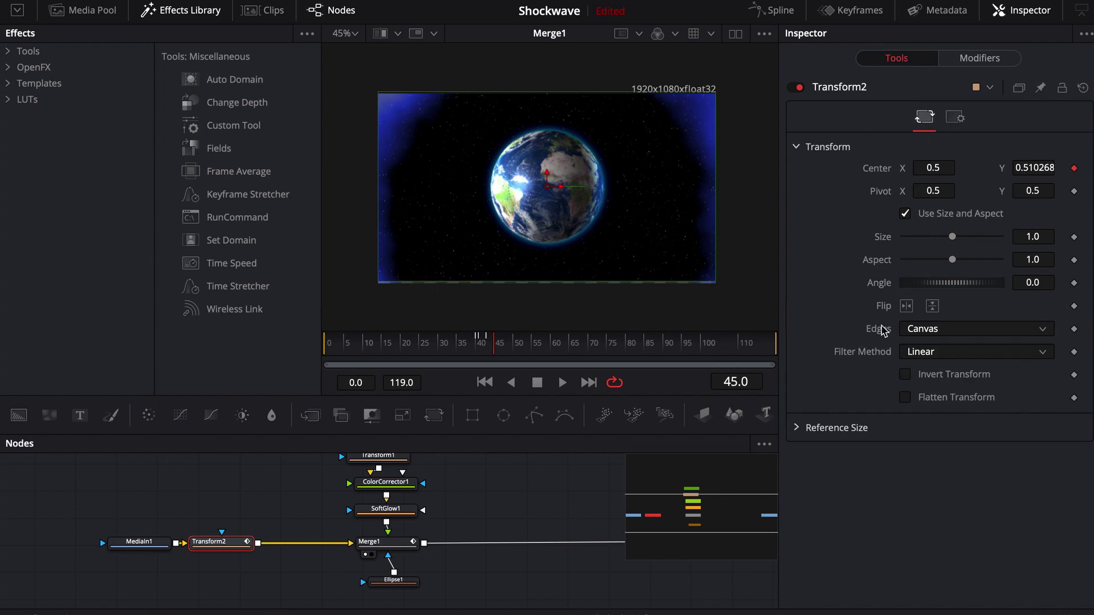
pyautogui.click(926, 331)
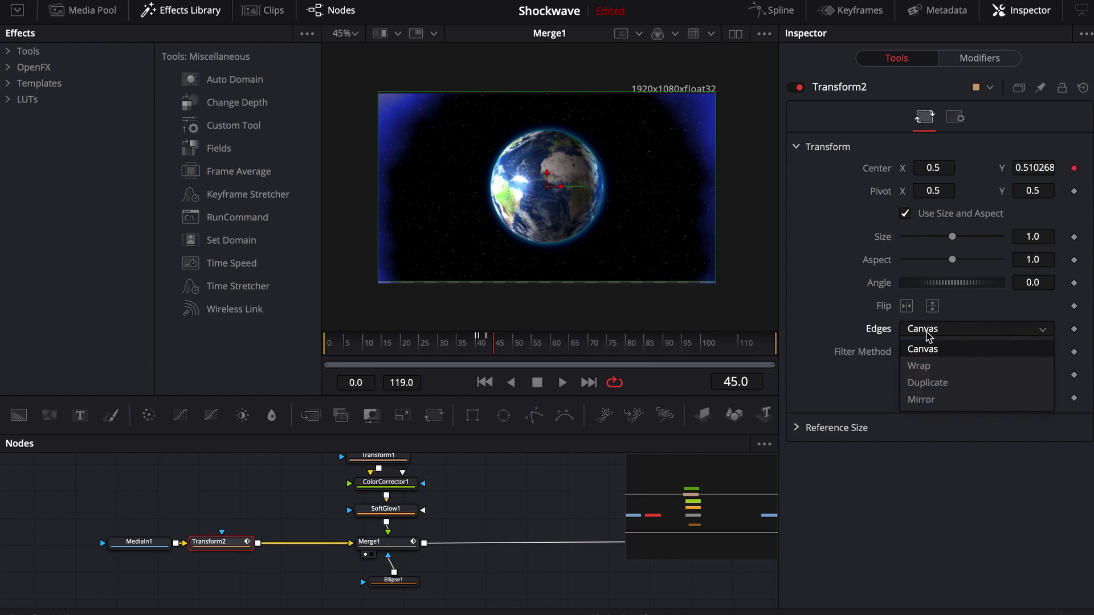
pyautogui.click(921, 399)
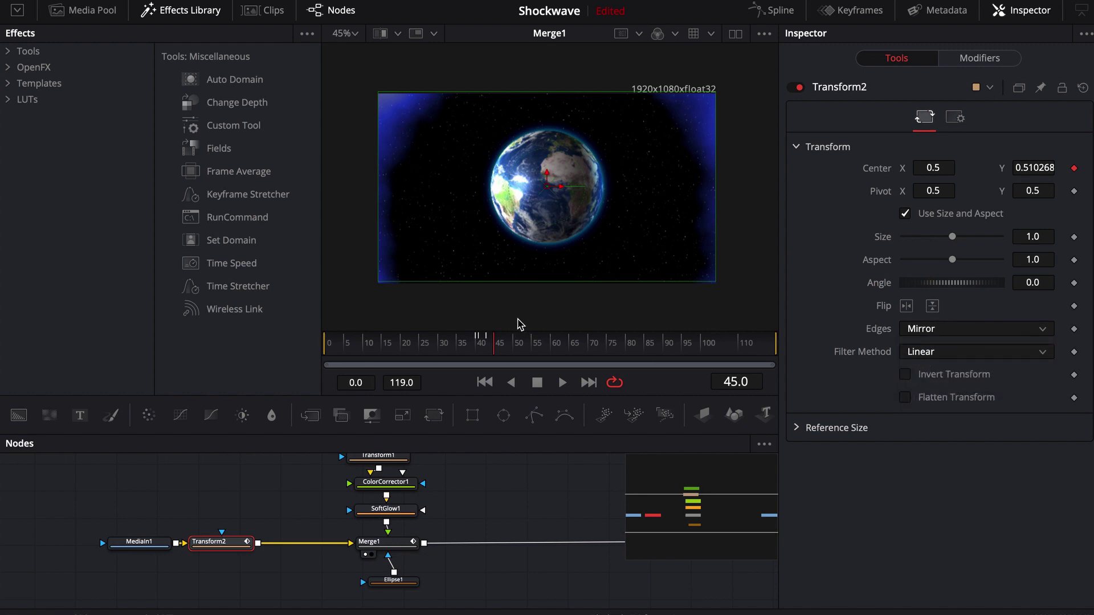
# Step: Set Merge1's apply mode to Screen and check the shockwave at frame 41
pyautogui.click(270, 490)
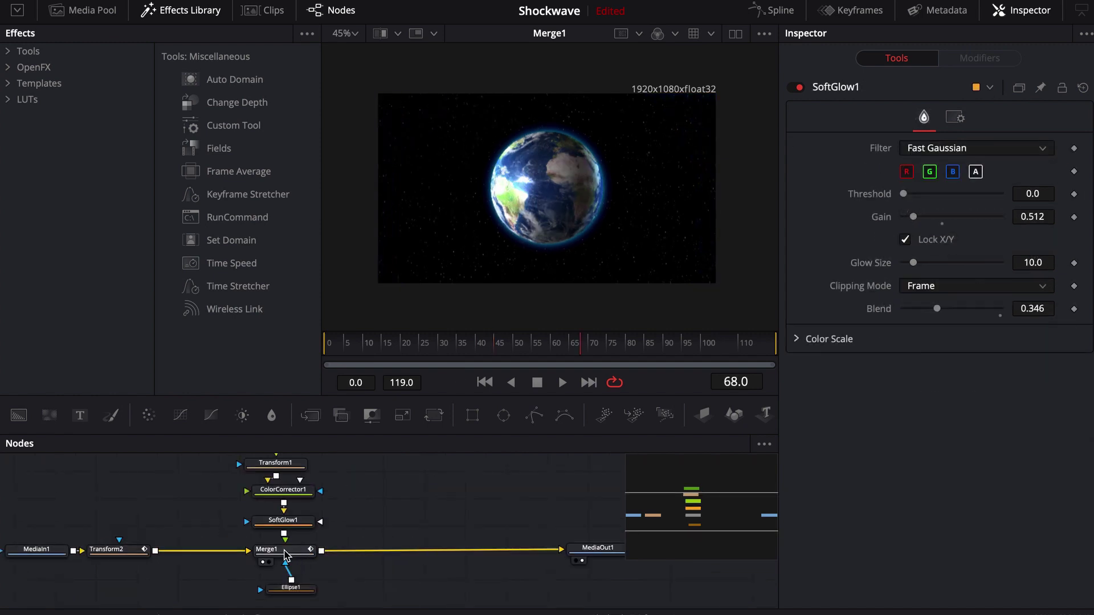
pyautogui.click(284, 552)
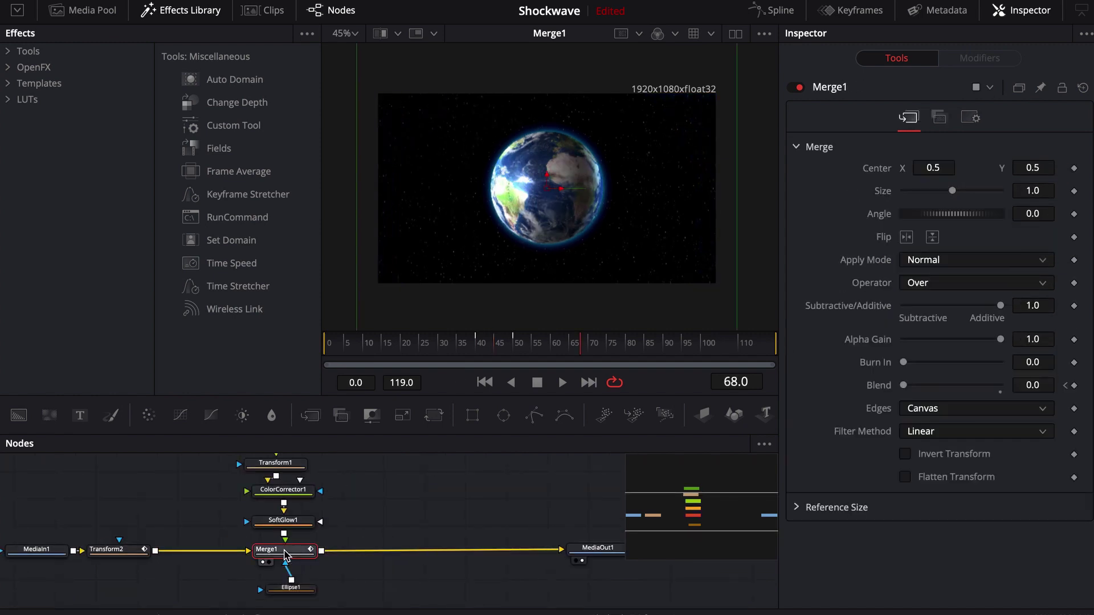
pyautogui.click(920, 261)
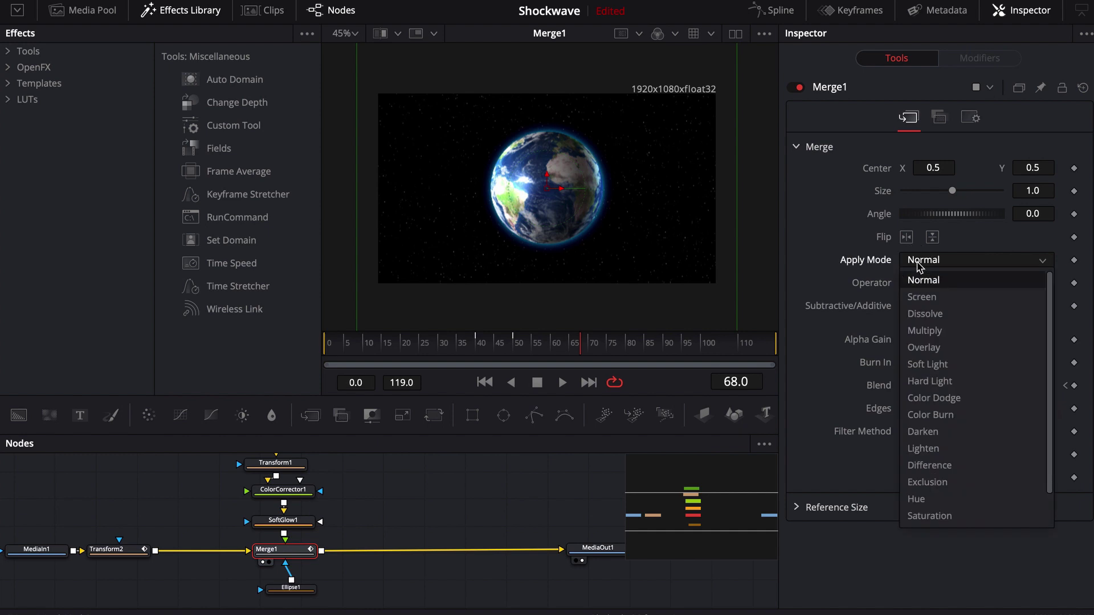
pyautogui.click(920, 297)
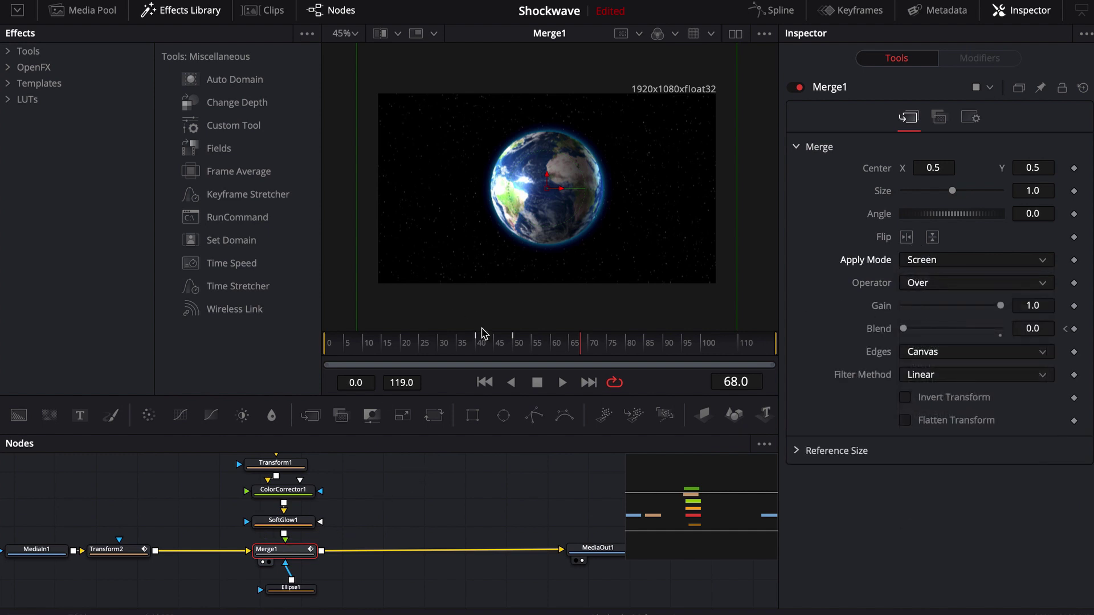
pyautogui.moveTo(493, 345)
pyautogui.mouseDown()
pyautogui.moveTo(446, 349)
pyautogui.moveTo(479, 350)
pyautogui.mouseUp()
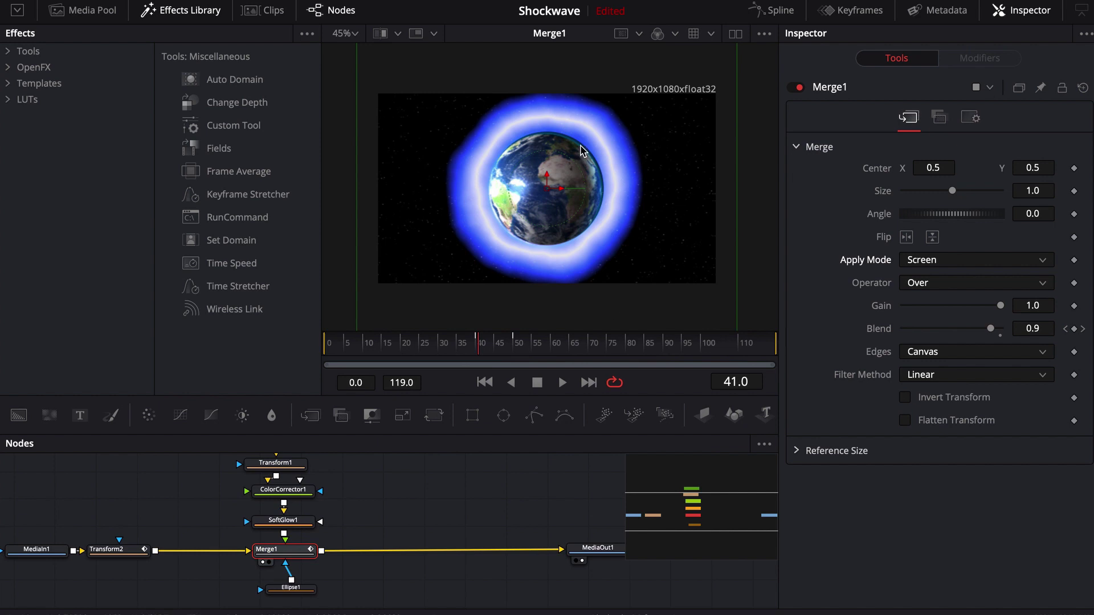
# Step: Realign the Ellipse1 mask with the planet by moving its center to X 0.495462, Y 0.489919
pyautogui.scroll(6, 581, 151)
pyautogui.scroll(-4, 581, 151)
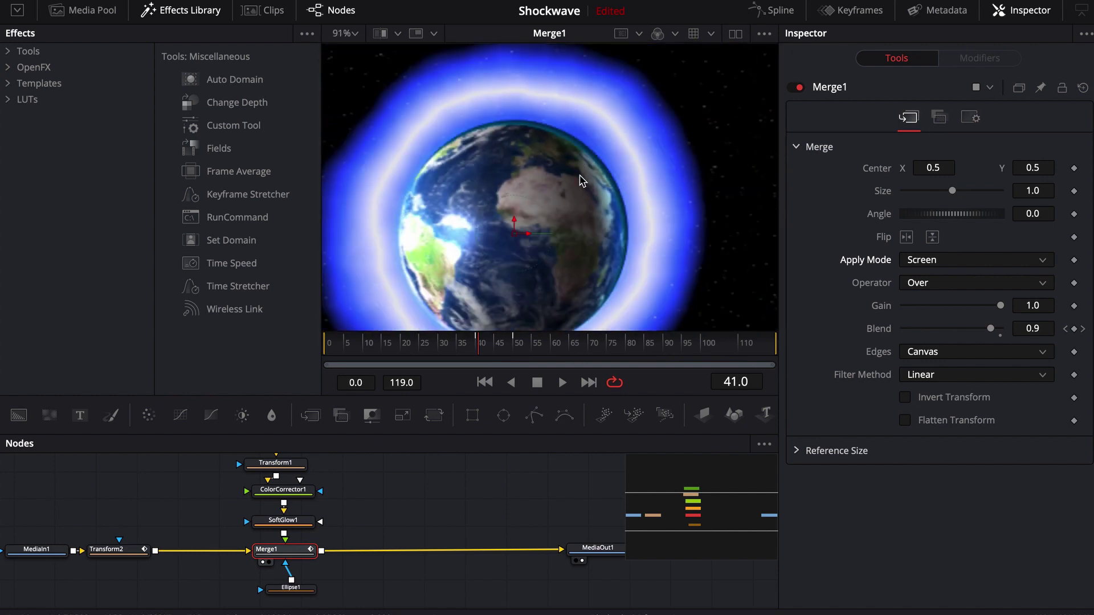
pyautogui.scroll(-2, 581, 181)
pyautogui.scroll(2, 581, 181)
pyautogui.click(289, 589)
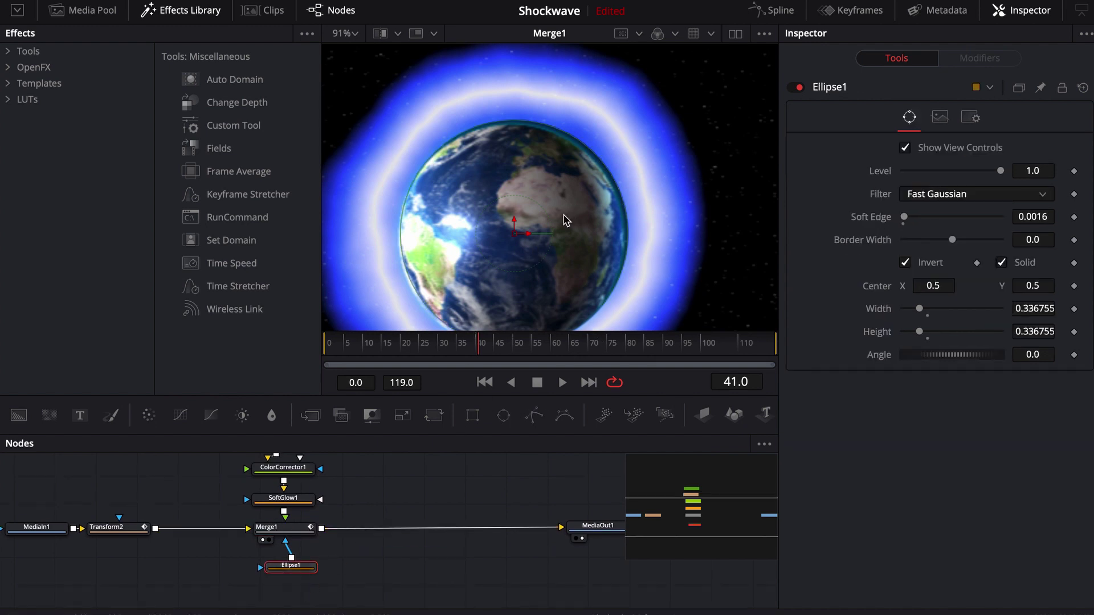
pyautogui.moveTo(514, 234); pyautogui.dragTo(512, 240)
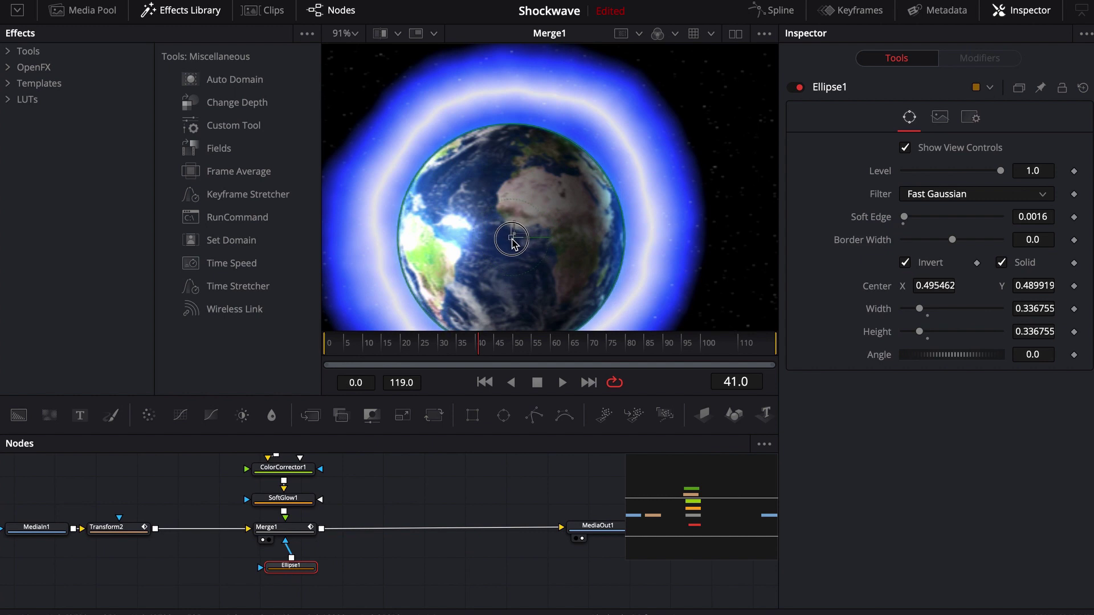
pyautogui.click(441, 493)
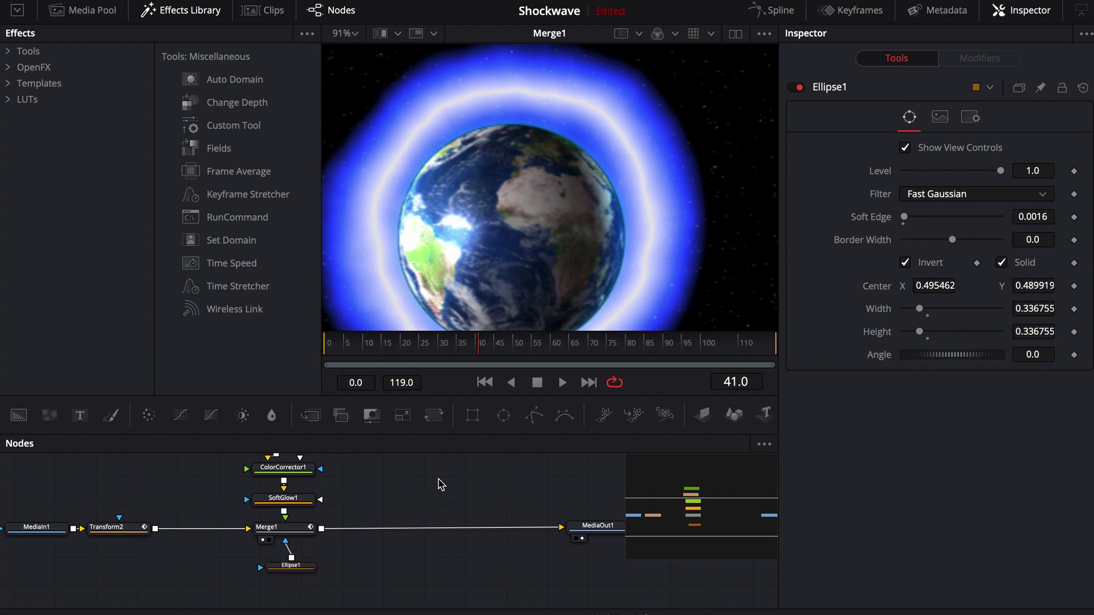
# Step: Raise Ellipse1's soft edge to 0.0126 and enlarge its width and height to 0.343925
pyautogui.click(294, 566)
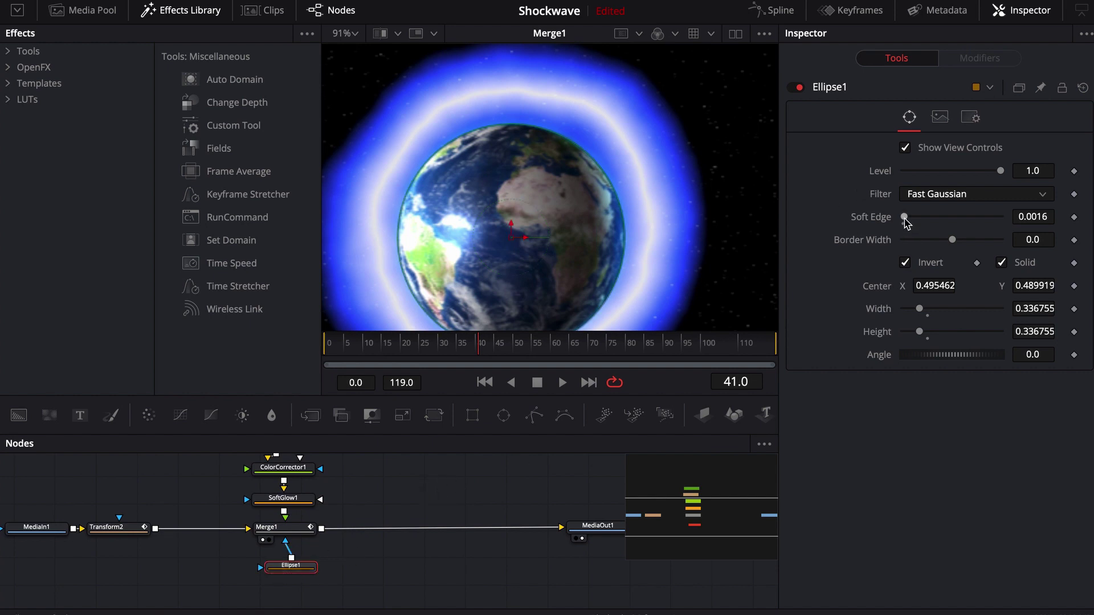
pyautogui.moveTo(905, 219); pyautogui.dragTo(909, 217)
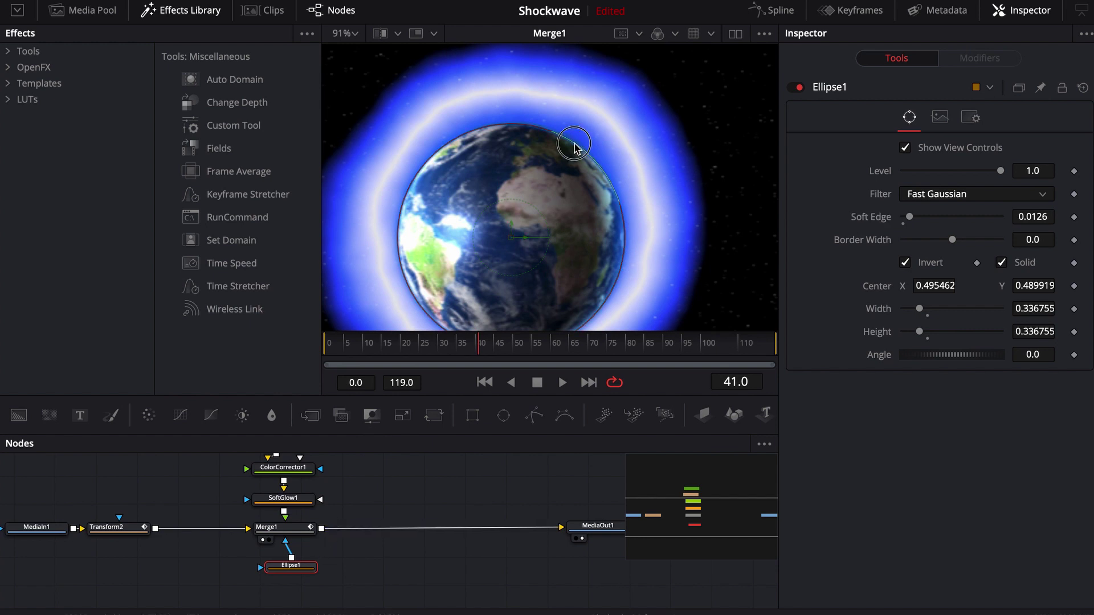
pyautogui.moveTo(574, 147); pyautogui.dragTo(577, 144)
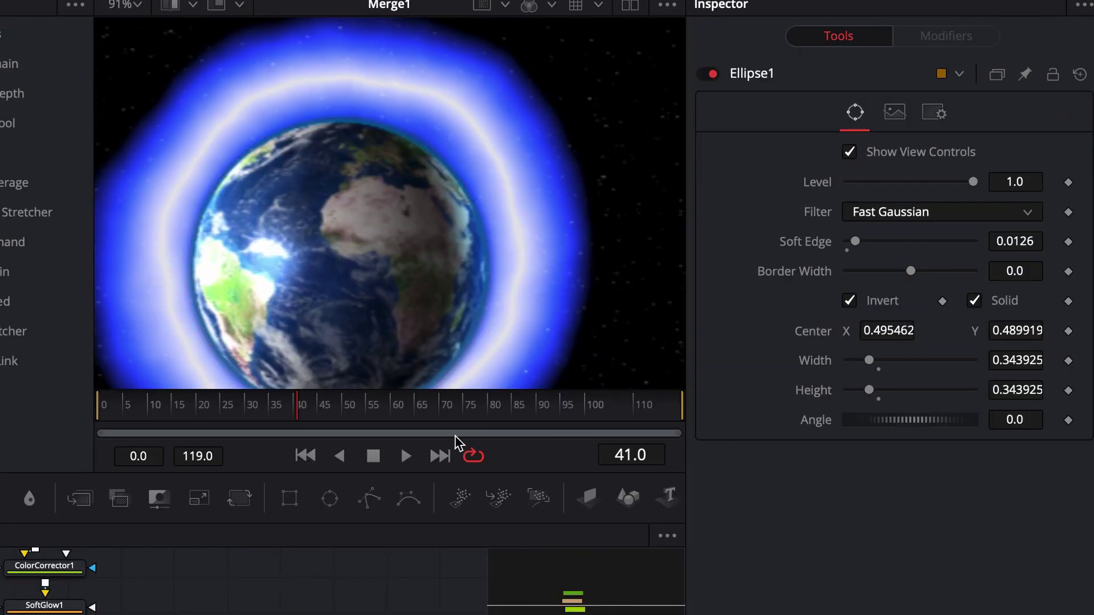
# Step: Try a lower soft edge on Ellipse1, undo it, and slightly reduce the mask's border width
pyautogui.moveTo(855, 241); pyautogui.dragTo(849, 242)
pyautogui.hotkey('ctrl', 'z')
pyautogui.moveTo(910, 271); pyautogui.dragTo(906, 276)
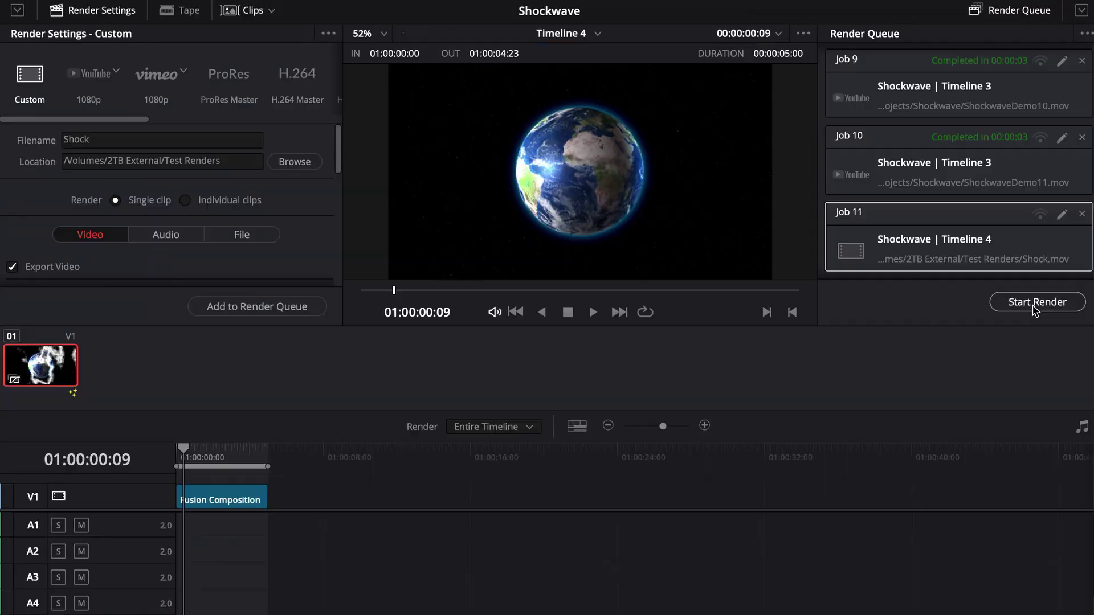
# Step: Render the queued Timeline 4 job to Shock.mov and scrub through the rendered clip
pyautogui.click(1039, 302)
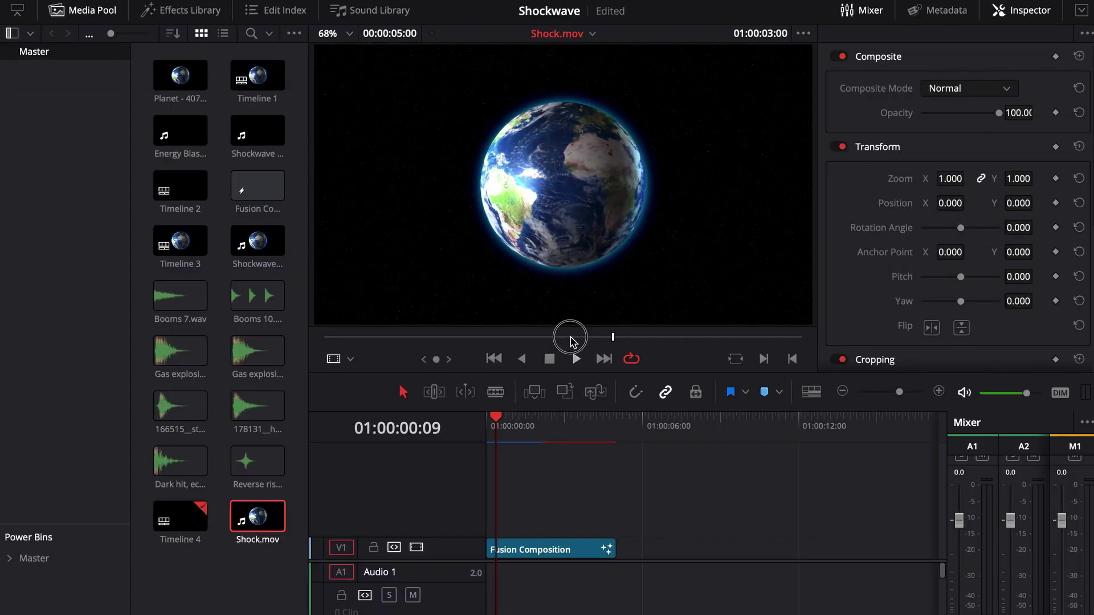
pyautogui.moveTo(571, 341); pyautogui.dragTo(349, 342)
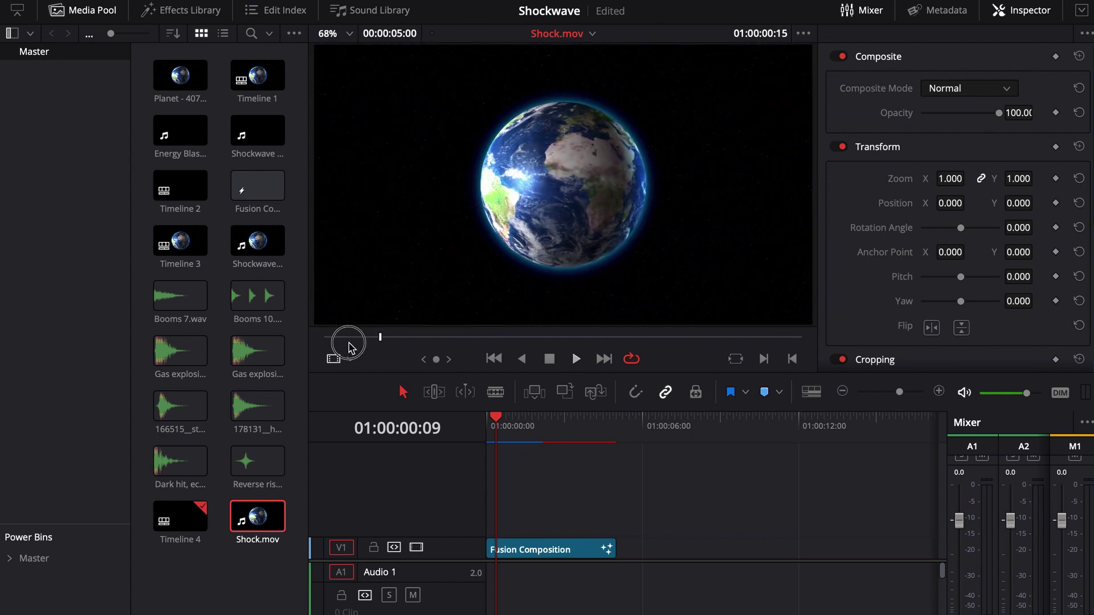
pyautogui.click(550, 359)
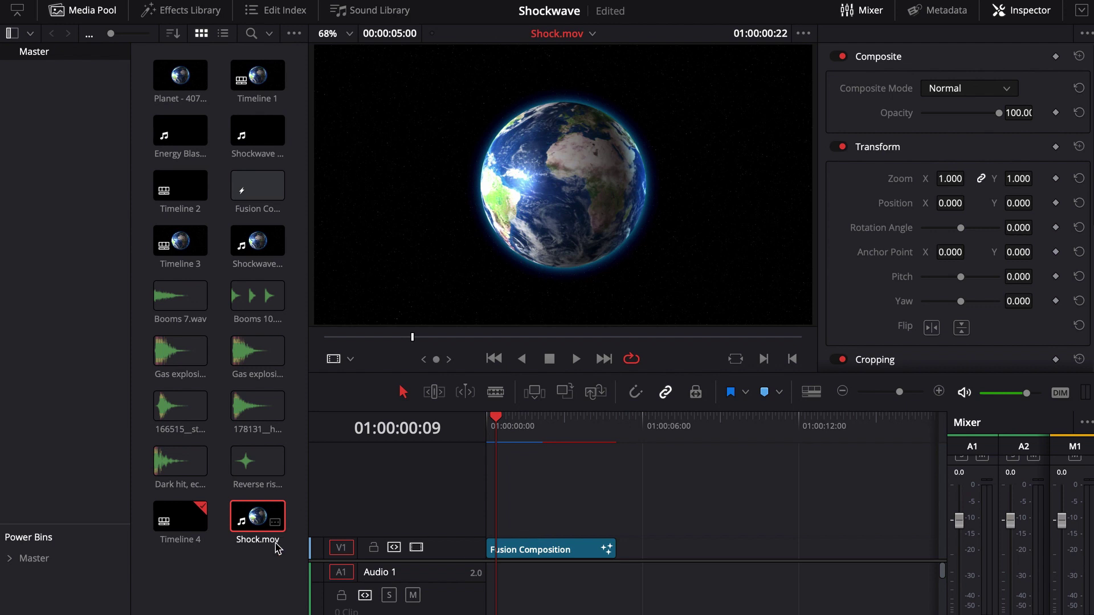
# Step: Create a new timeline with Shock.mov at its start, and enlarge the timeline area with the Inspector hidden
pyautogui.rightClick(269, 571)
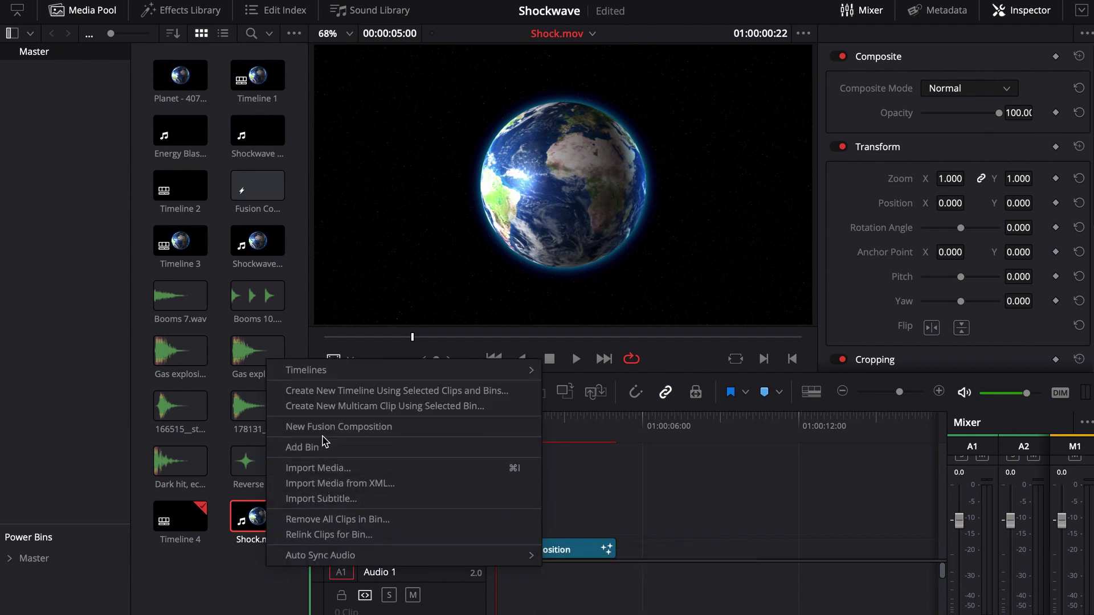
pyautogui.click(321, 372)
pyautogui.moveTo(275, 520); pyautogui.dragTo(484, 563)
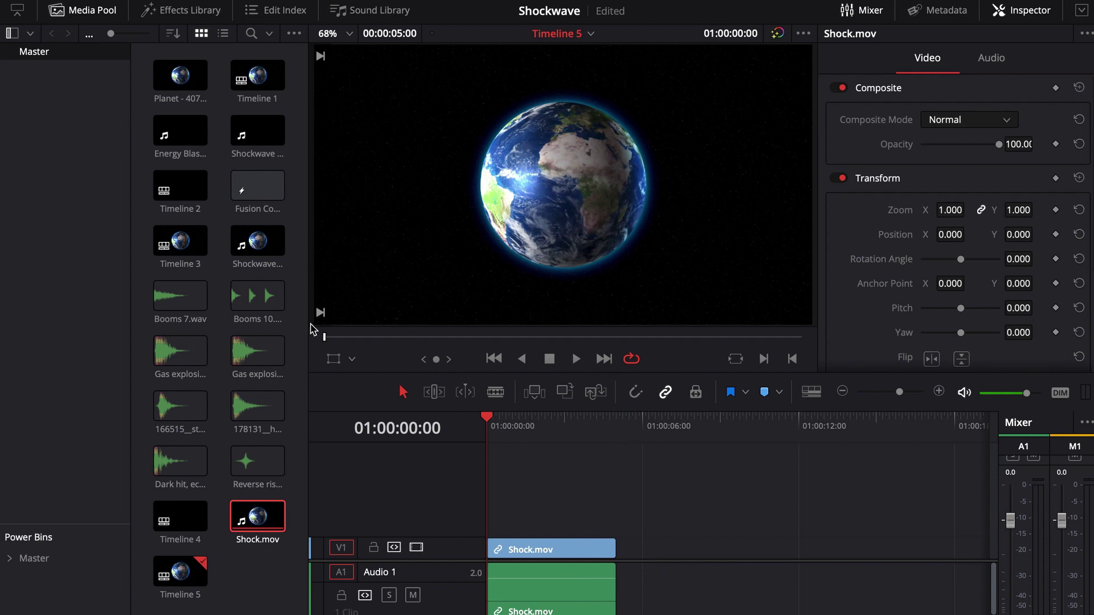
pyautogui.moveTo(448, 373); pyautogui.dragTo(452, 283)
pyautogui.click(1021, 10)
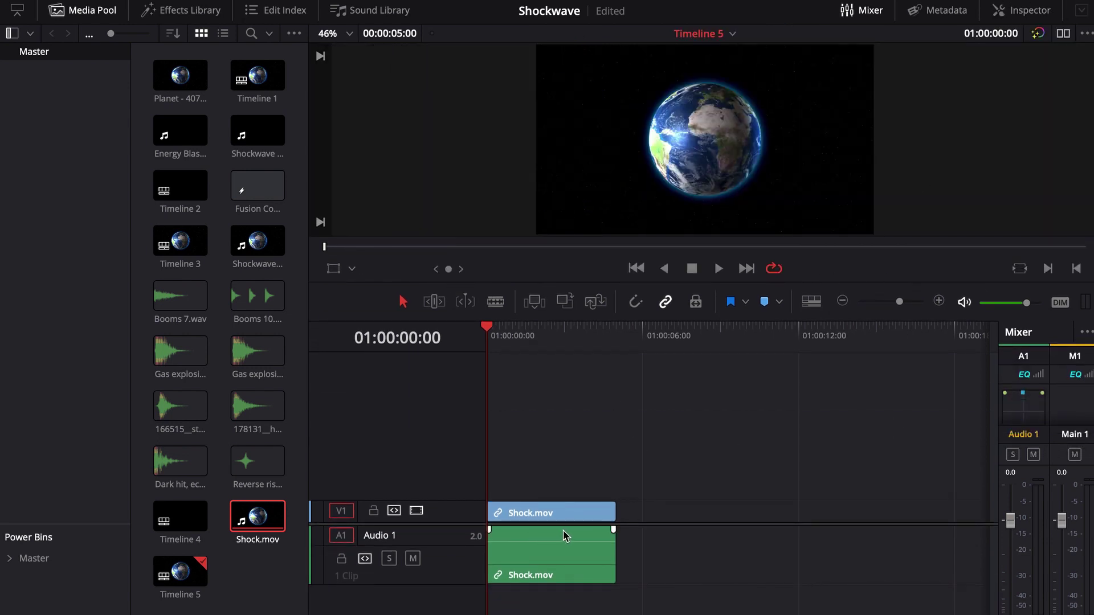
# Step: Delete only the audio part of Shock.mov and place the playhead on the shockwave at 01:00:01:17
pyautogui.click(655, 573)
pyautogui.click(497, 561)
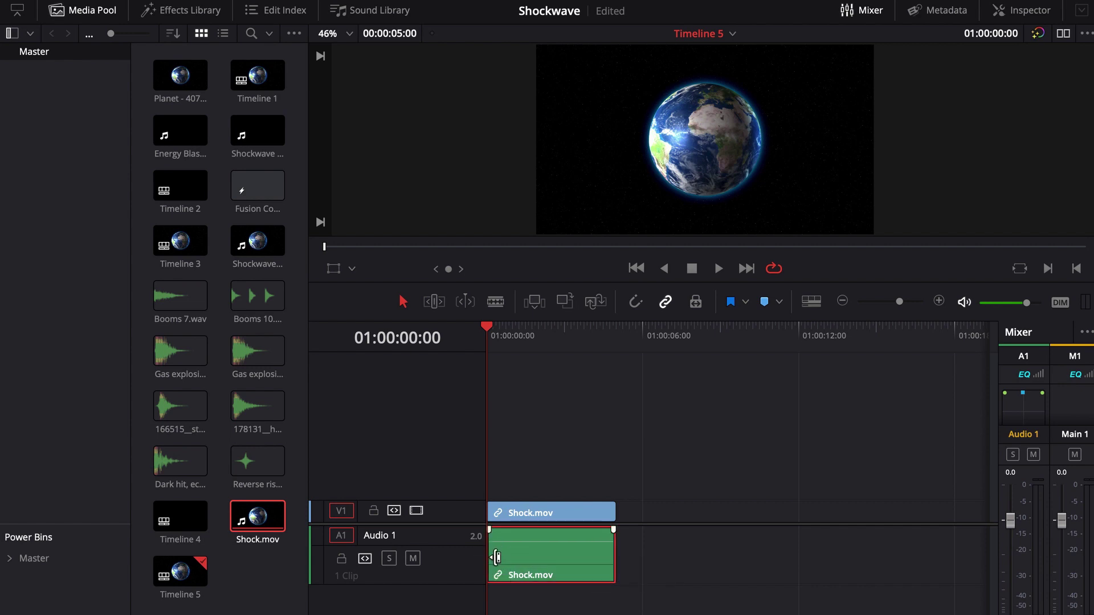
pyautogui.press('Delete')
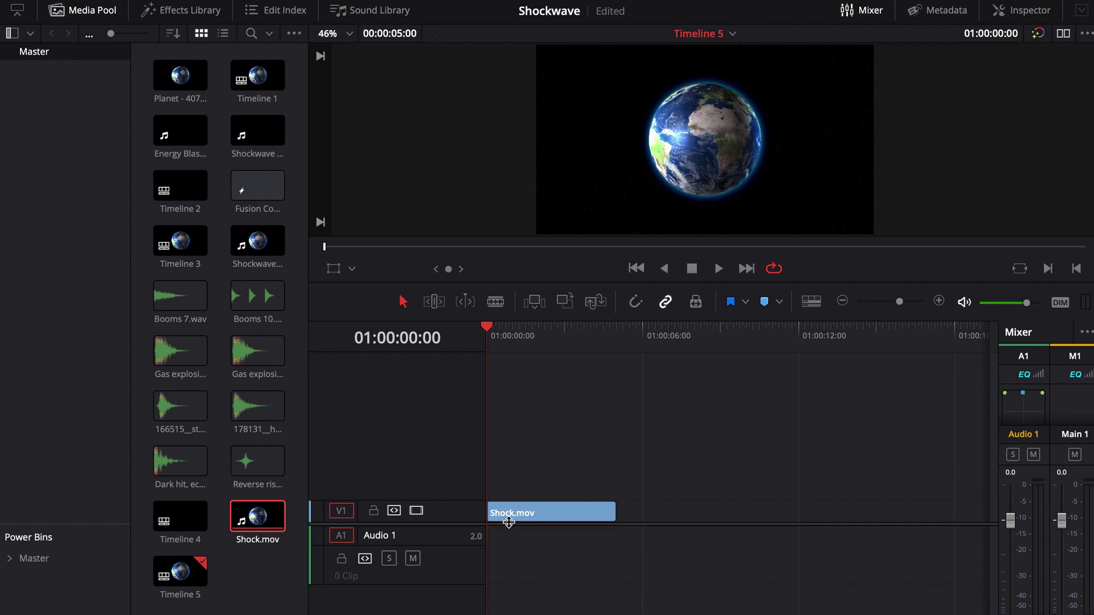
pyautogui.click(261, 579)
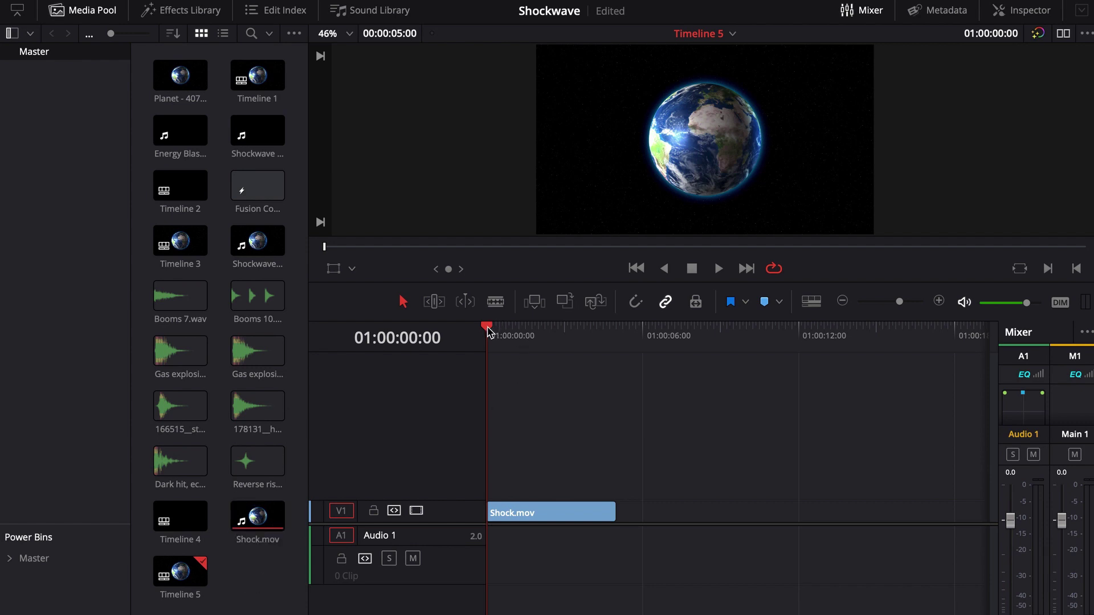
pyautogui.moveTo(488, 331); pyautogui.dragTo(531, 333)
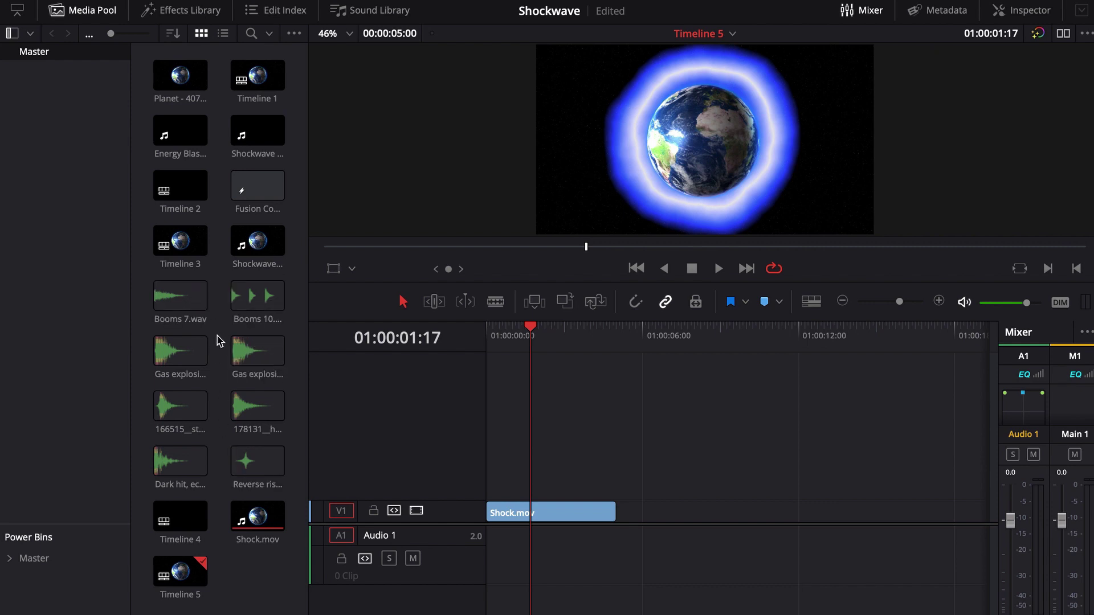
# Step: Search the Sound Library for "woosh", browse the sounds and preview Alien Woosh 02
pyautogui.click(372, 10)
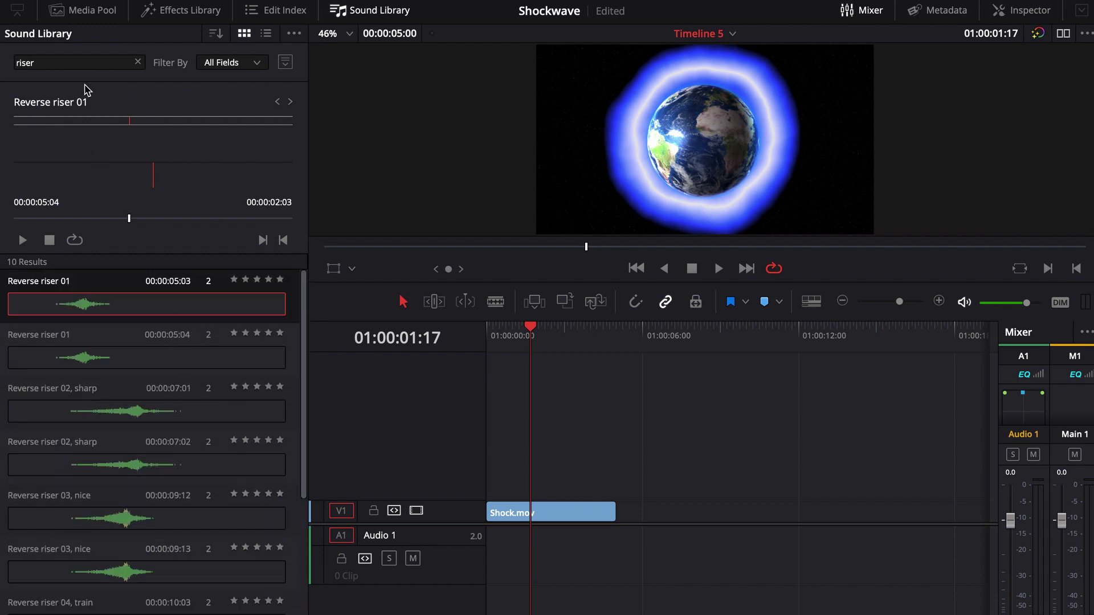
pyautogui.click(137, 62)
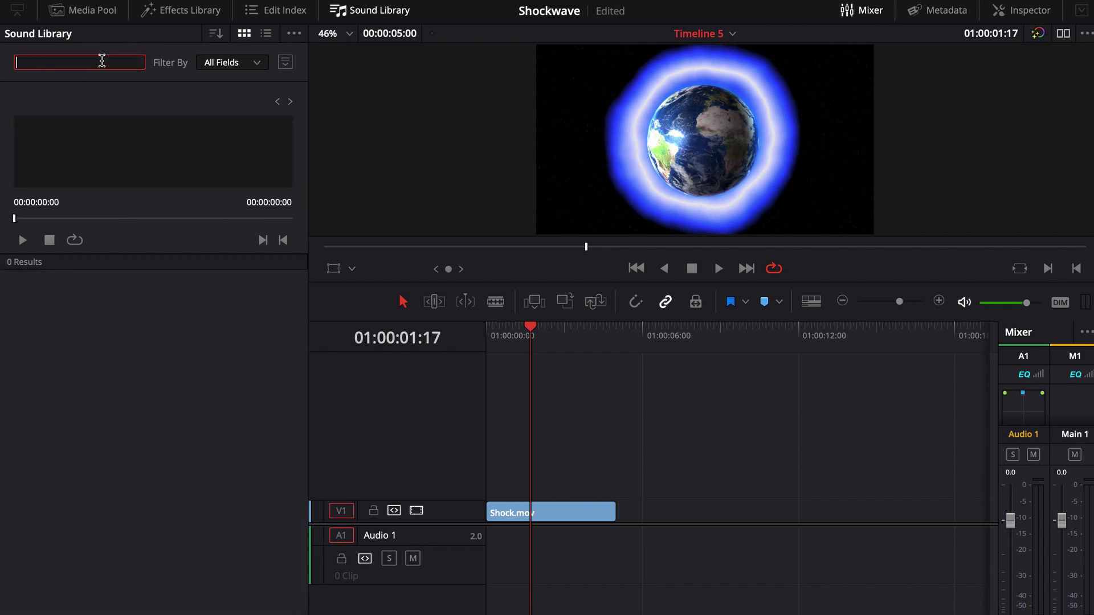
pyautogui.write('woosh')
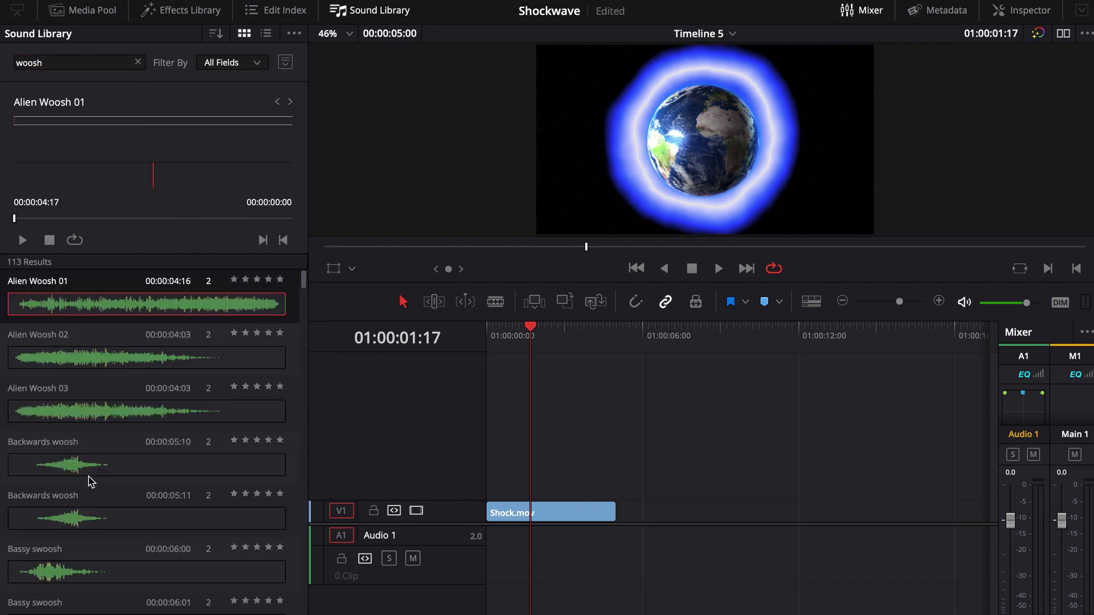
pyautogui.scroll(-10, 91, 481)
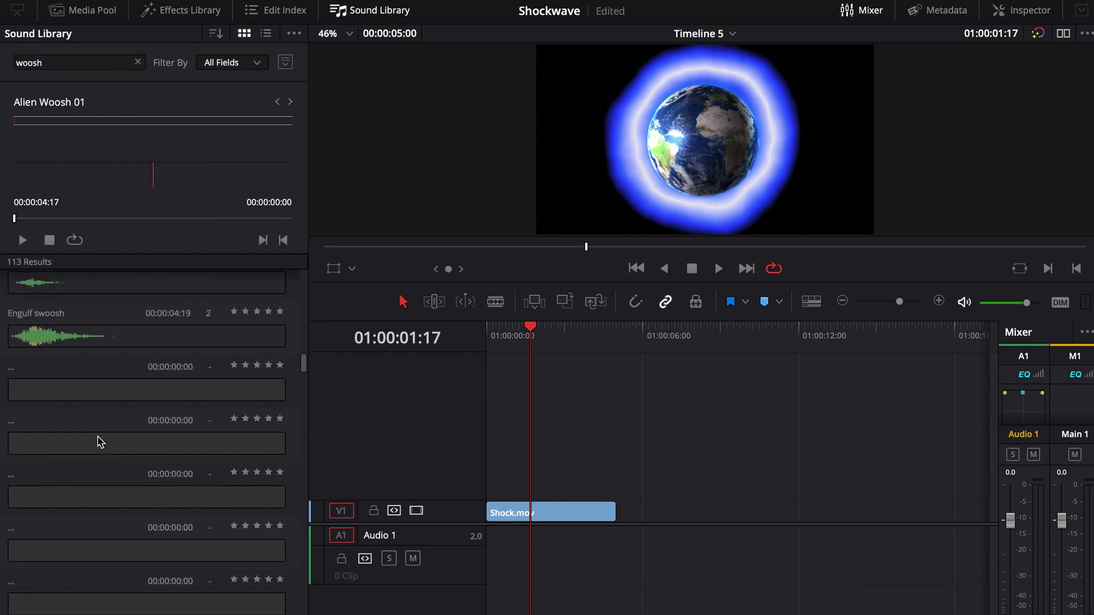
pyautogui.scroll(-3, 101, 441)
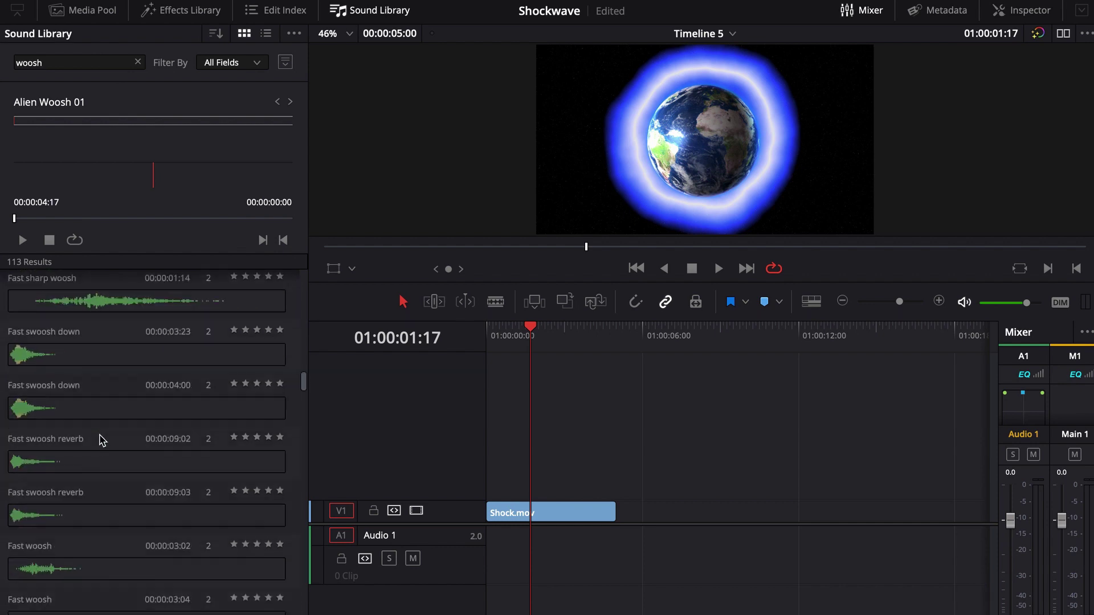
pyautogui.scroll(13, 100, 442)
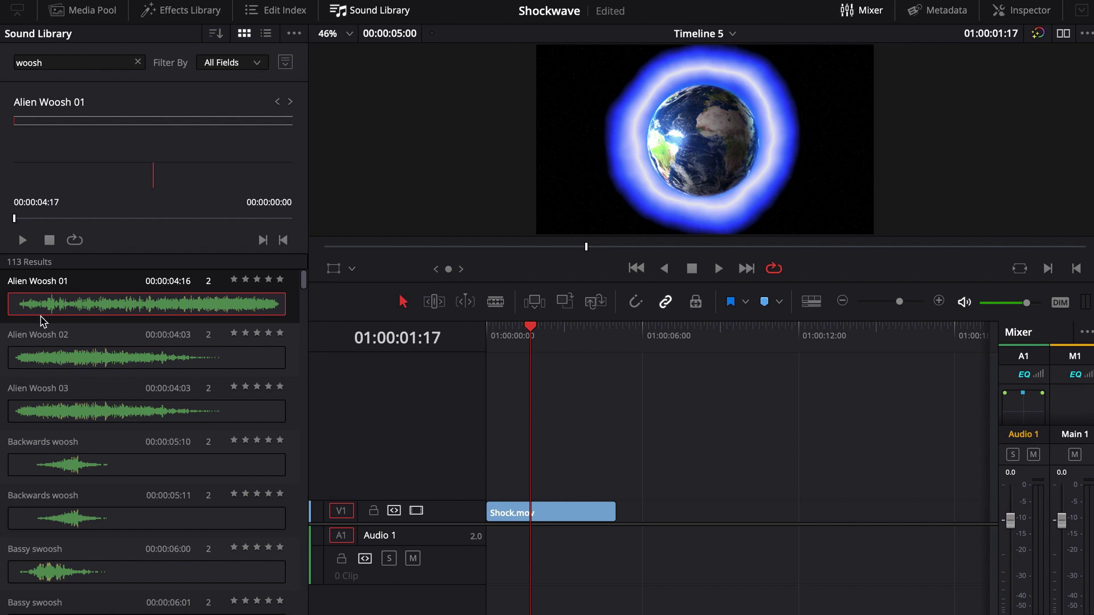
pyautogui.click(67, 363)
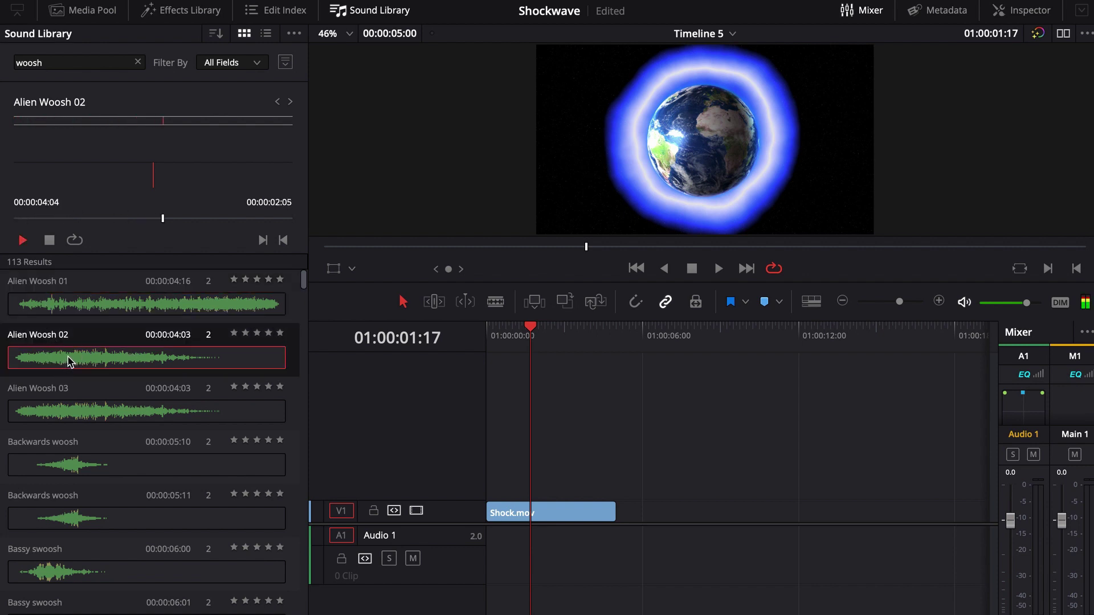
pyautogui.click(49, 241)
# Step: Place Booms 7.wav from the Media Pool on Audio 1 at 01:00:01:17 and play the timeline from the start
pyautogui.click(88, 13)
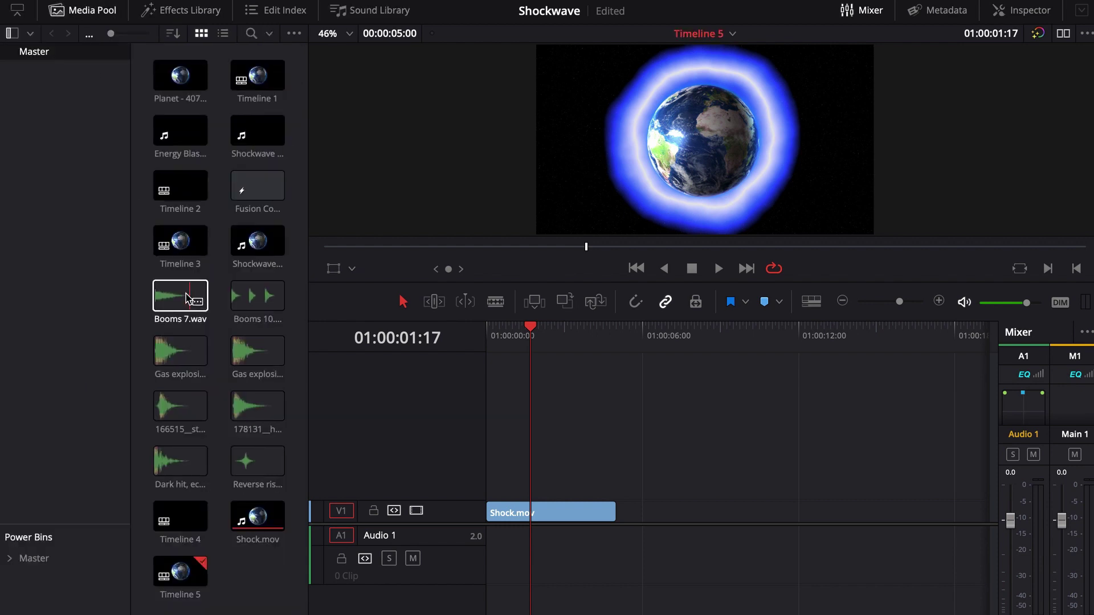
pyautogui.moveTo(178, 298); pyautogui.dragTo(530, 573)
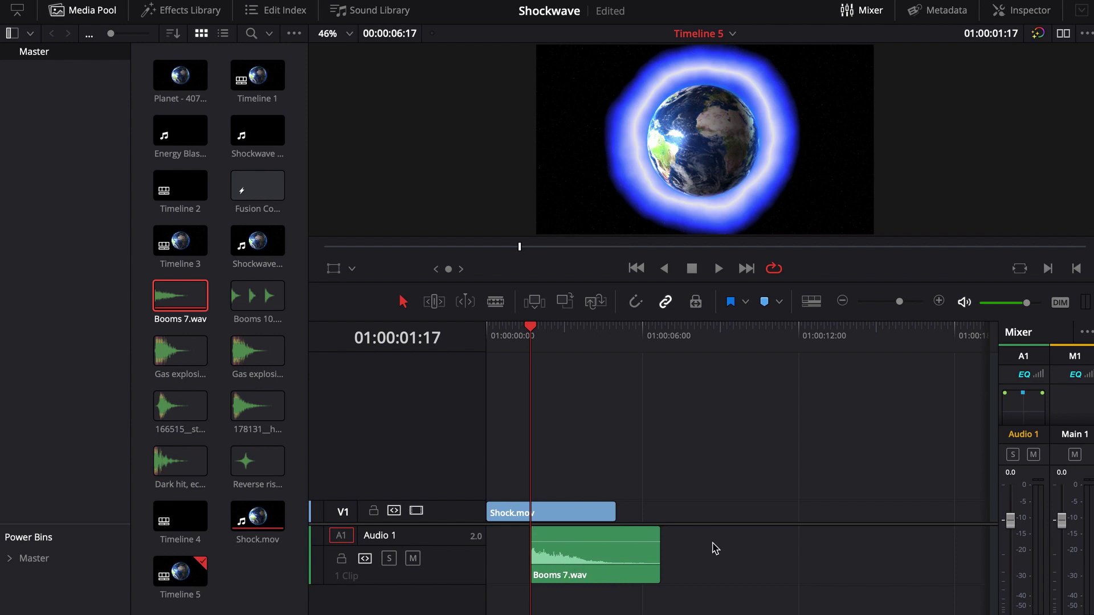
pyautogui.click(489, 335)
pyautogui.press('space')
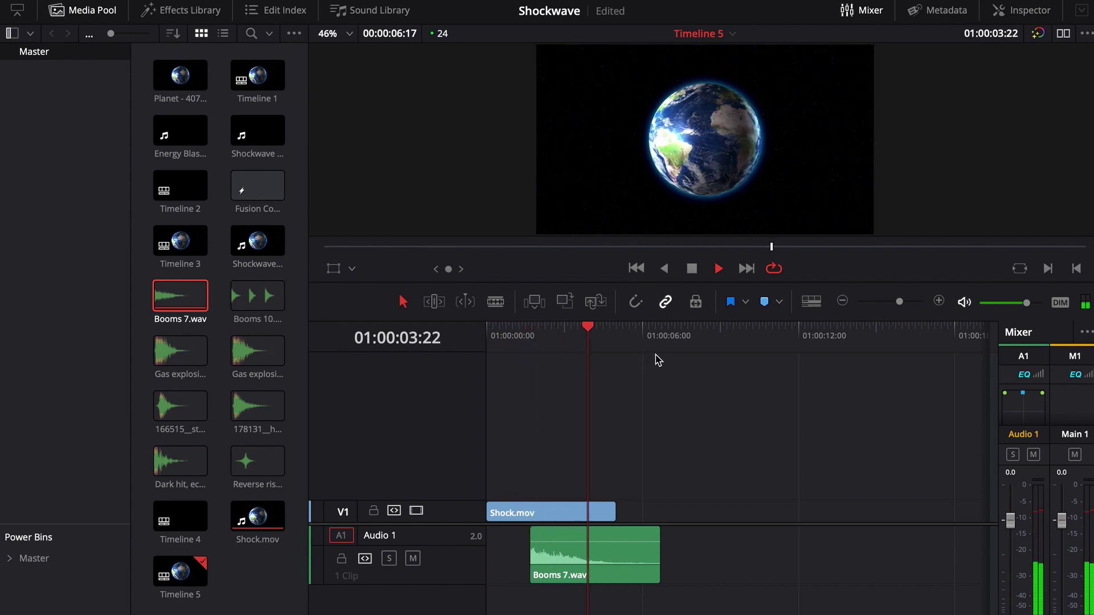
pyautogui.press('space')
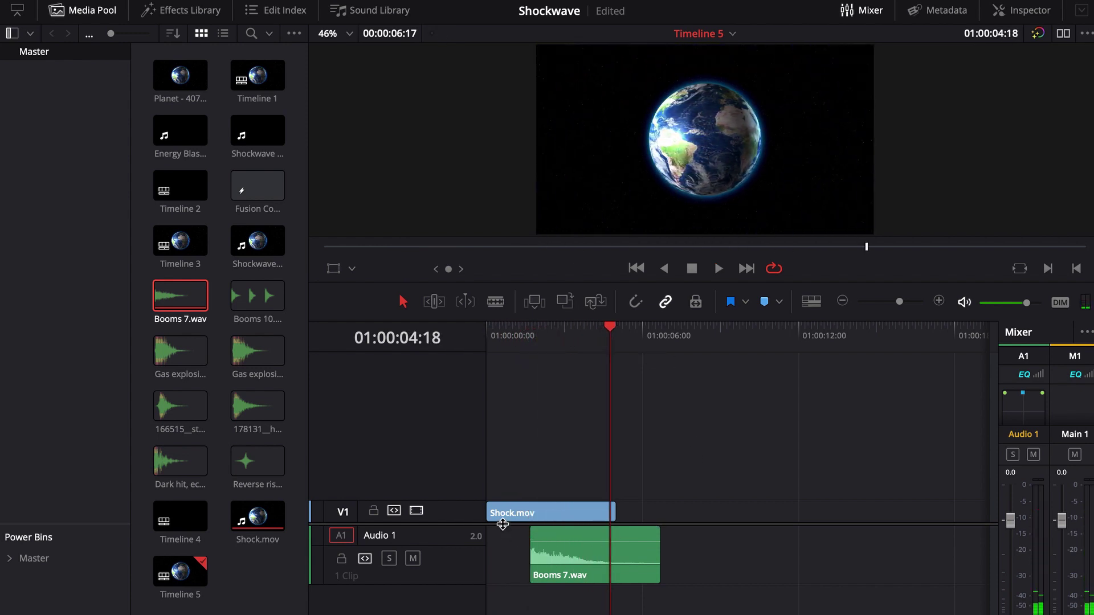
# Step: Add the first gas explosion sound on a new Audio 2 track, starting with Booms 7.wav, and play back the mix
pyautogui.moveTo(502, 523); pyautogui.dragTo(521, 396)
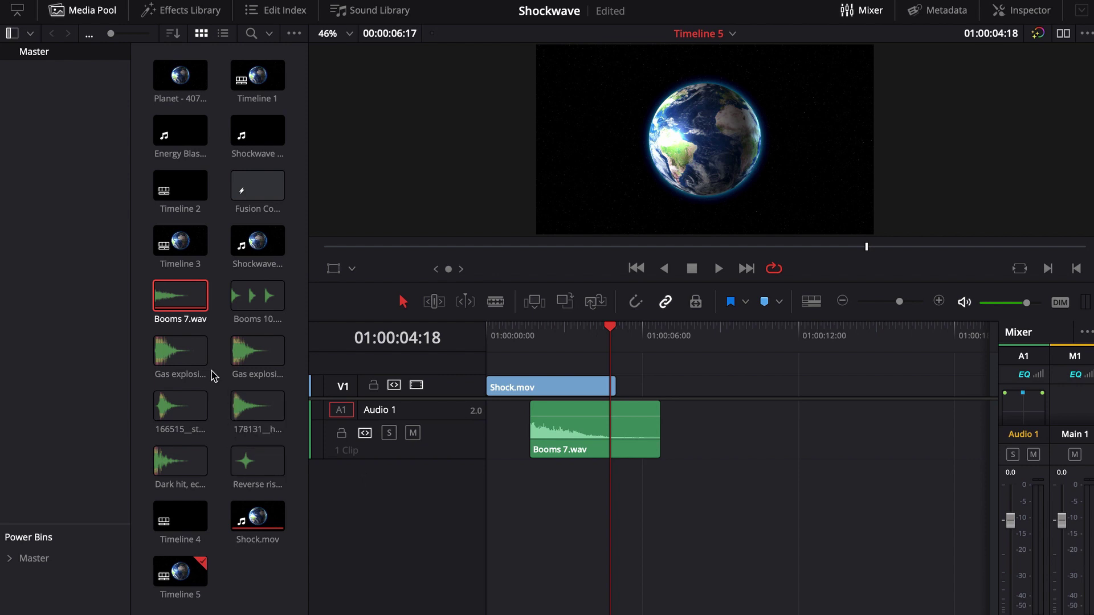
pyautogui.moveTo(174, 354); pyautogui.dragTo(531, 500)
pyautogui.moveTo(536, 497); pyautogui.dragTo(535, 497)
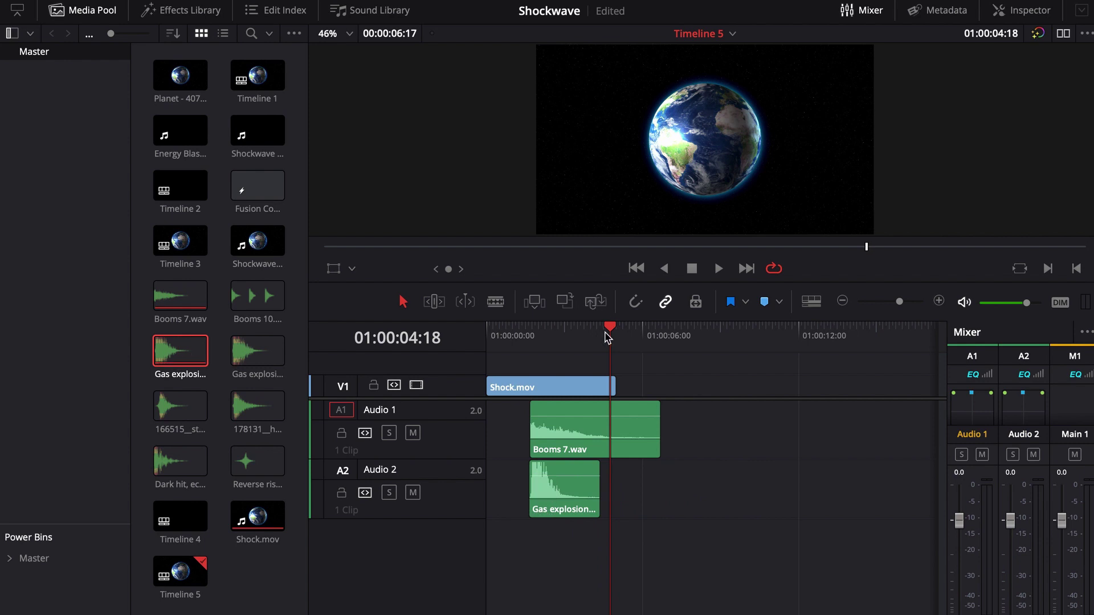
pyautogui.moveTo(607, 329); pyautogui.dragTo(521, 328)
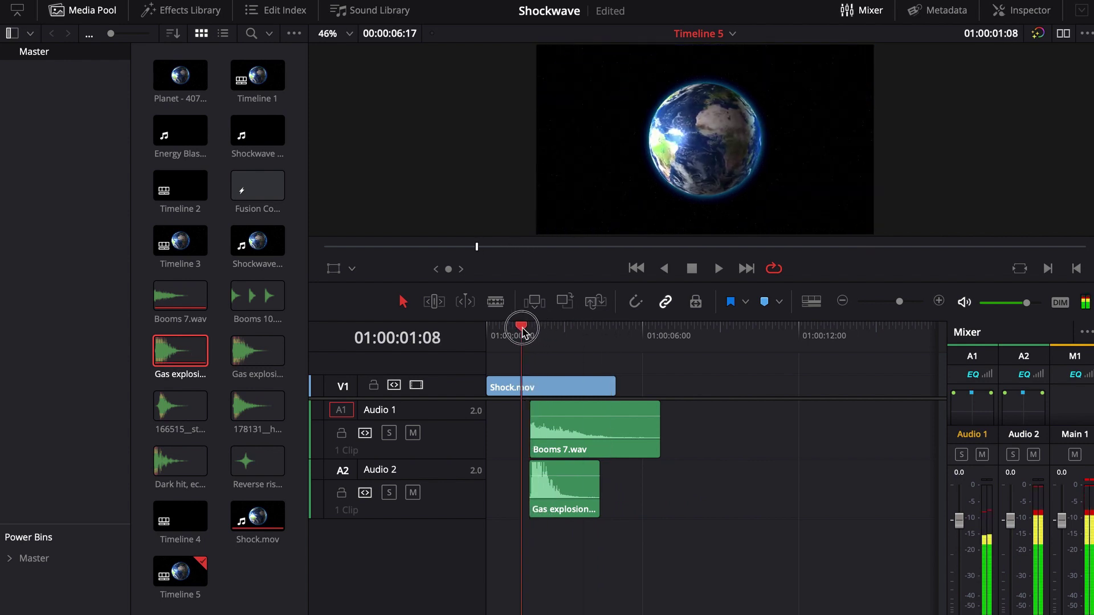
pyautogui.press('space')
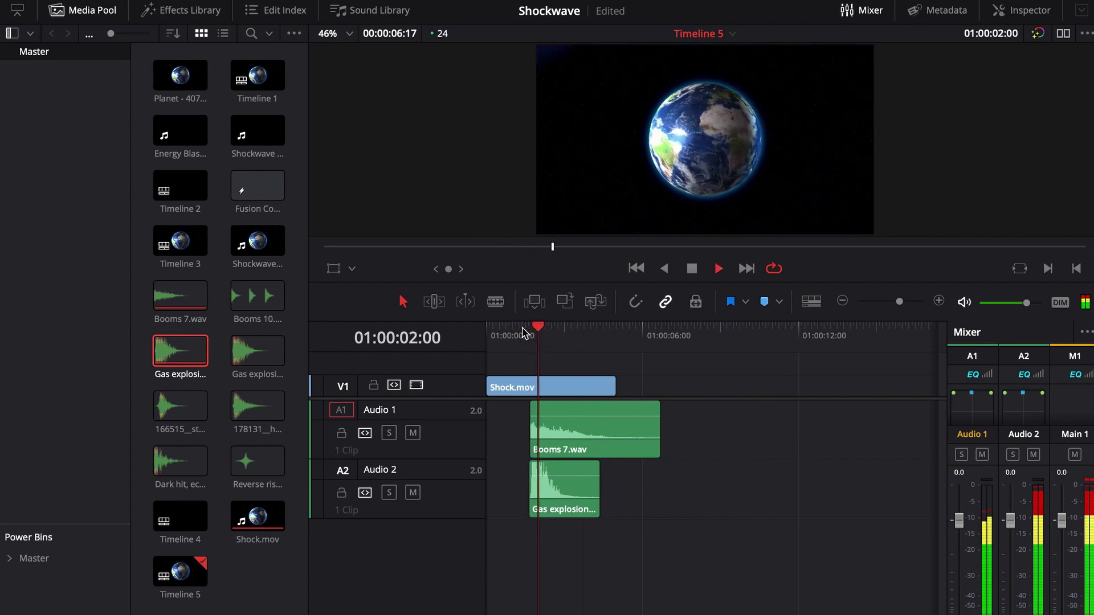
pyautogui.press('space')
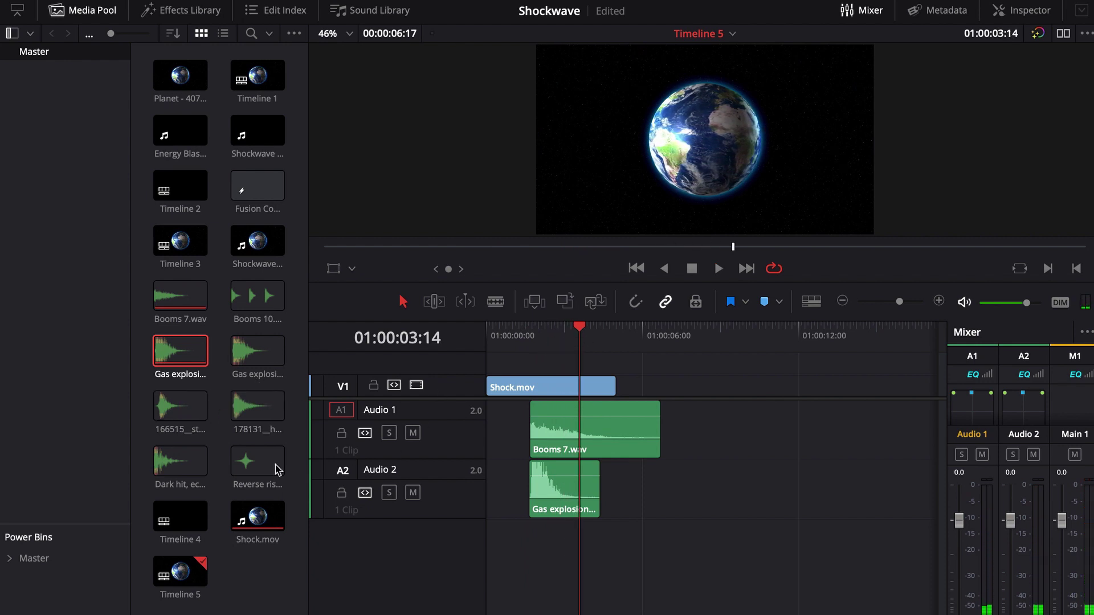
# Step: Add the 166515 sound from the Media Pool on a new Audio 3 track and reverse its speed
pyautogui.moveTo(180, 411); pyautogui.dragTo(530, 557)
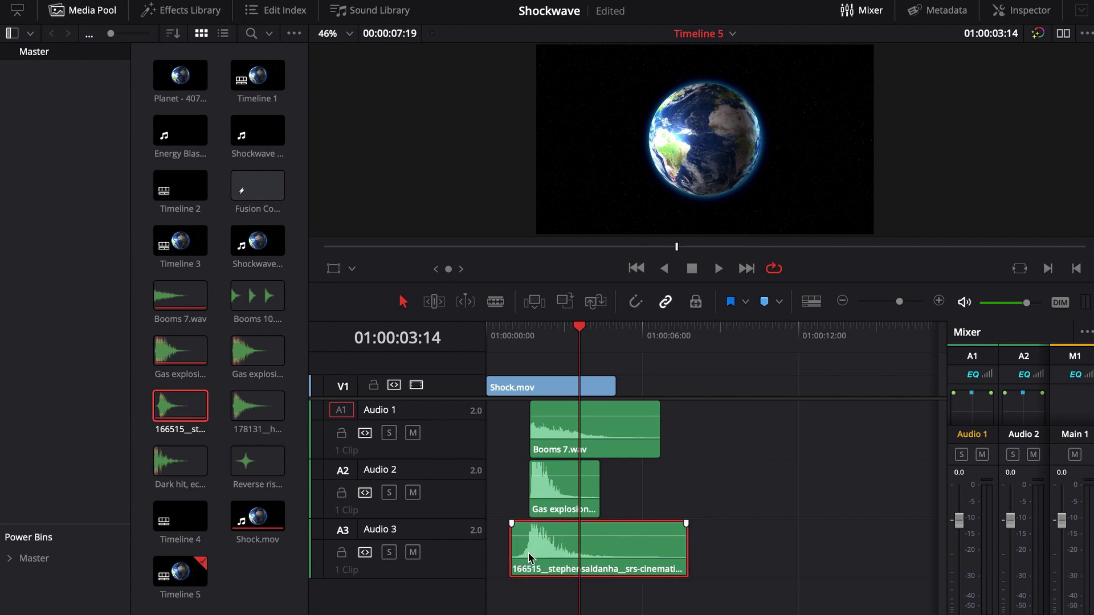
pyautogui.rightClick(546, 556)
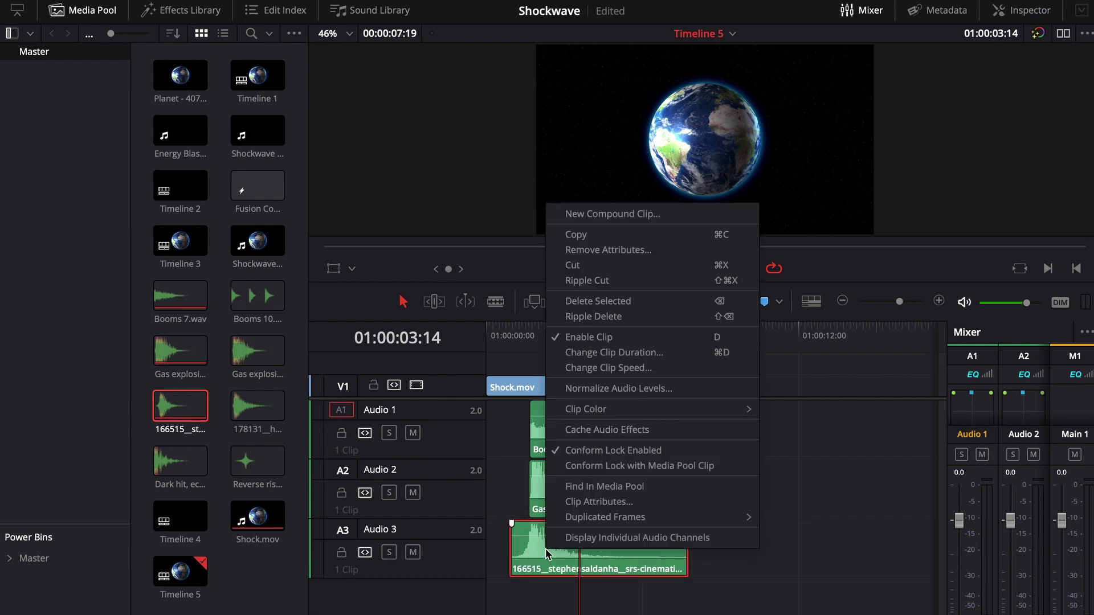
pyautogui.click(599, 369)
pyautogui.click(661, 349)
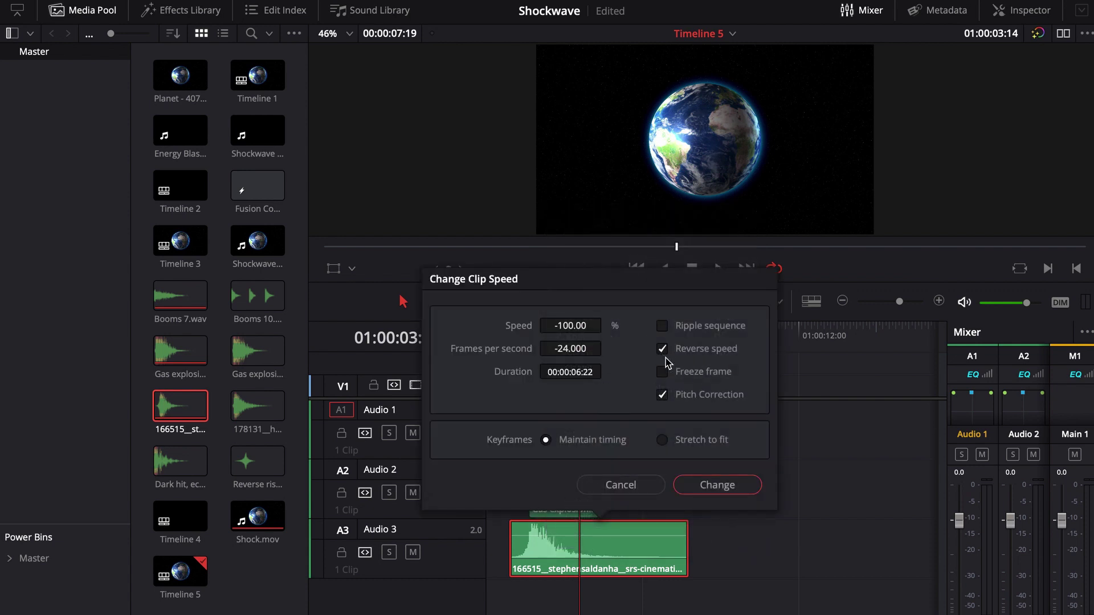
pyautogui.click(715, 485)
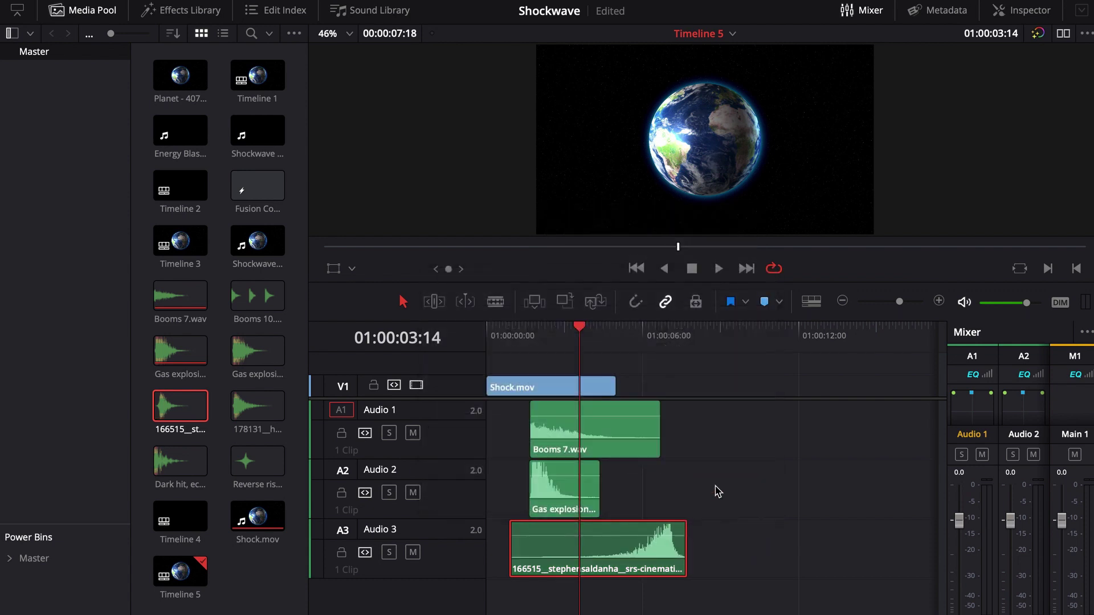
# Step: Trim the quiet opening of the reversed Audio 3 sound, start the clip at the timeline's beginning and play back the mix
pyautogui.moveTo(506, 552)
pyautogui.mouseDown()
pyautogui.moveTo(615, 552)
pyautogui.moveTo(489, 553)
pyautogui.moveTo(527, 548)
pyautogui.mouseUp()
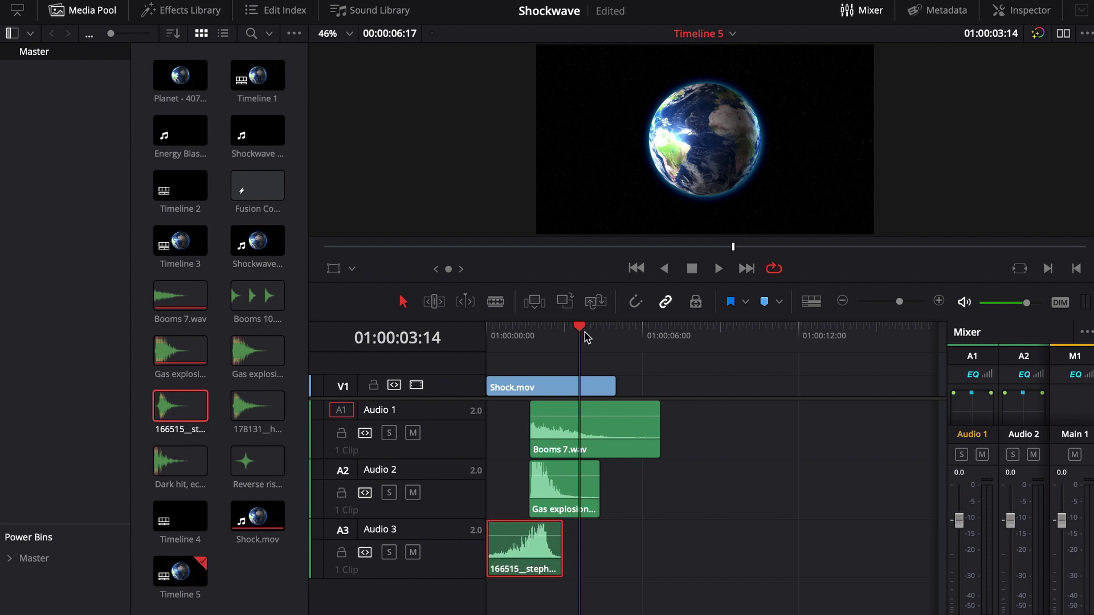
pyautogui.press('Home')
pyautogui.press('space')
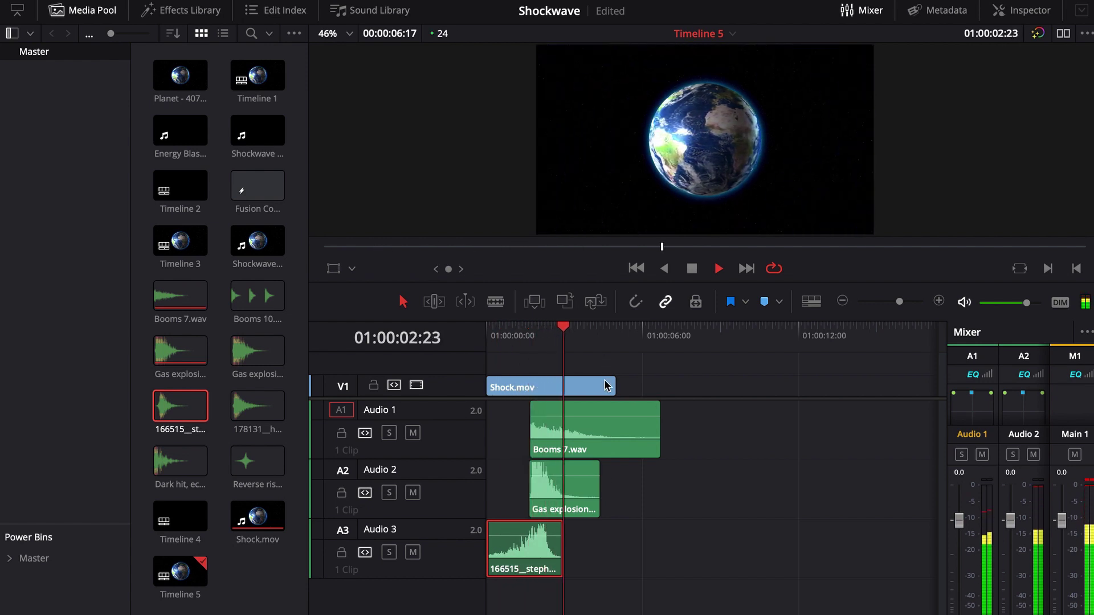
pyautogui.press('space')
# Step: Shorten the end of the reversed Audio 3 clip to just past the start of Booms 7.wav and replay from the beginning
pyautogui.moveTo(561, 553); pyautogui.dragTo(540, 552)
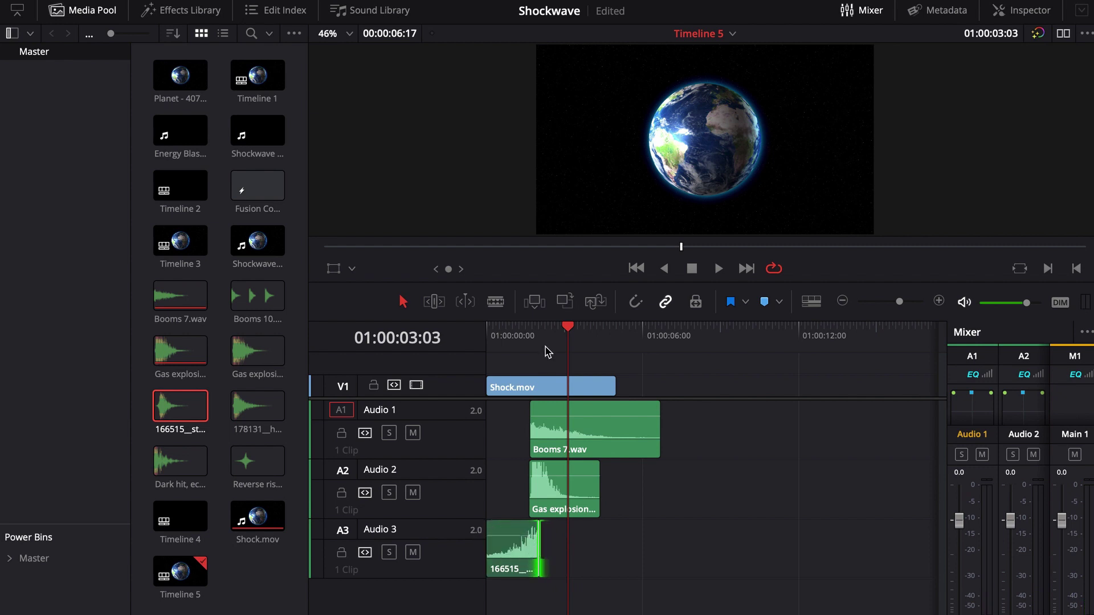
pyautogui.moveTo(568, 328); pyautogui.dragTo(403, 329)
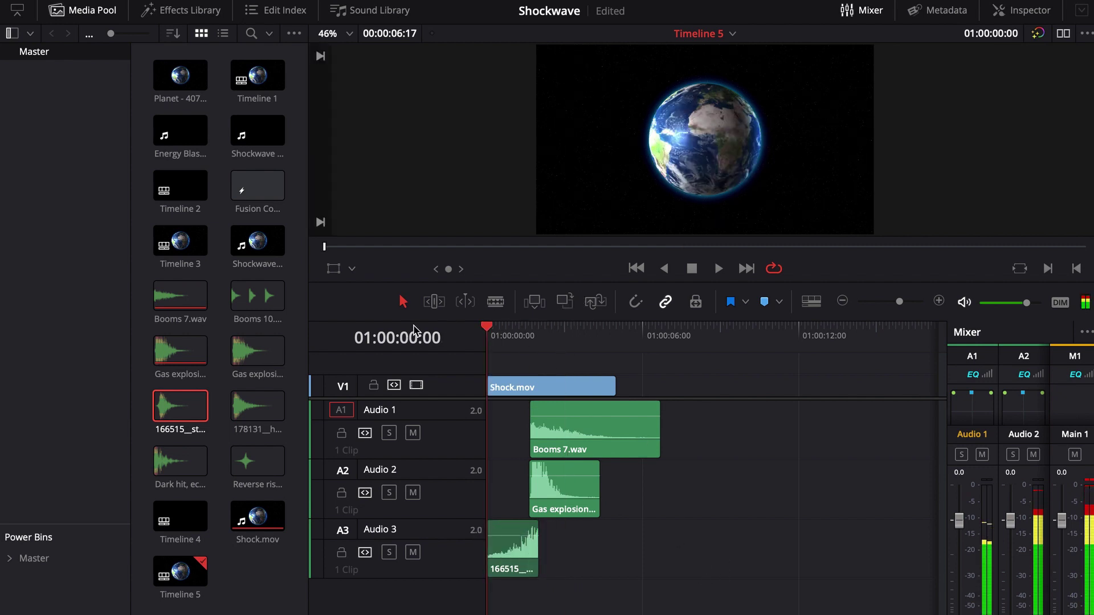
pyautogui.press('space')
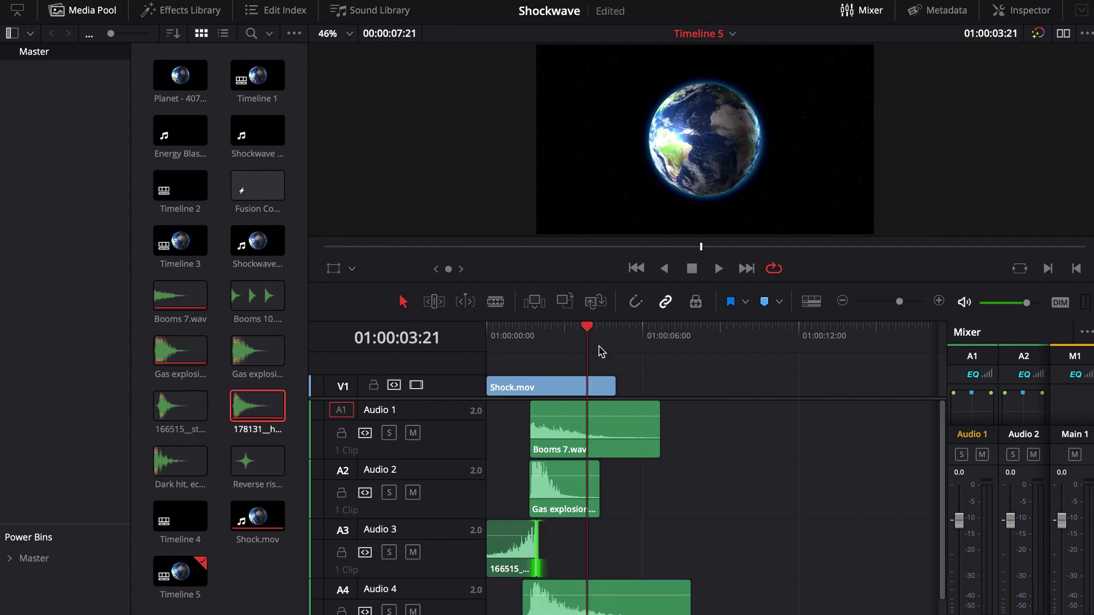
# Step: Play back the four-track sound mix, select the Energy Blast clip in the Media Pool and return to the timeline start
pyautogui.moveTo(590, 333); pyautogui.dragTo(520, 342)
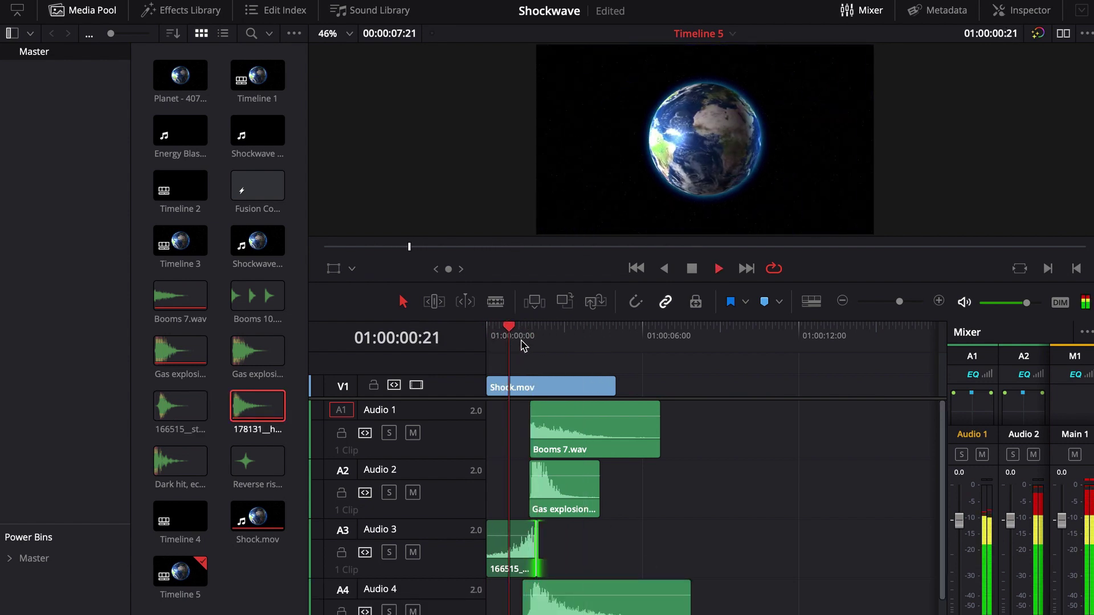
pyautogui.press('space')
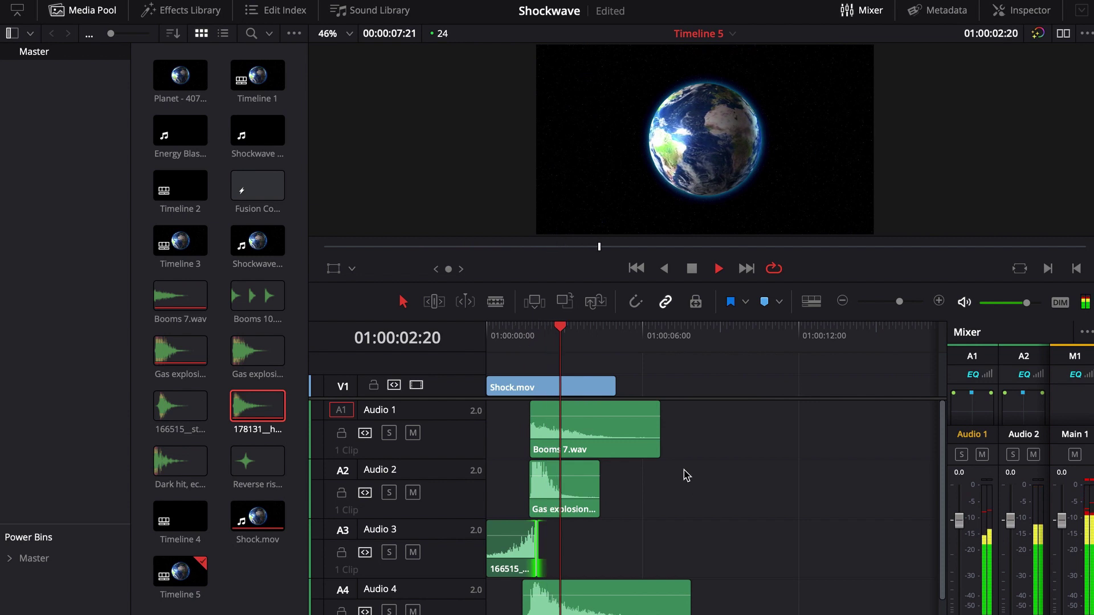
pyautogui.press('space')
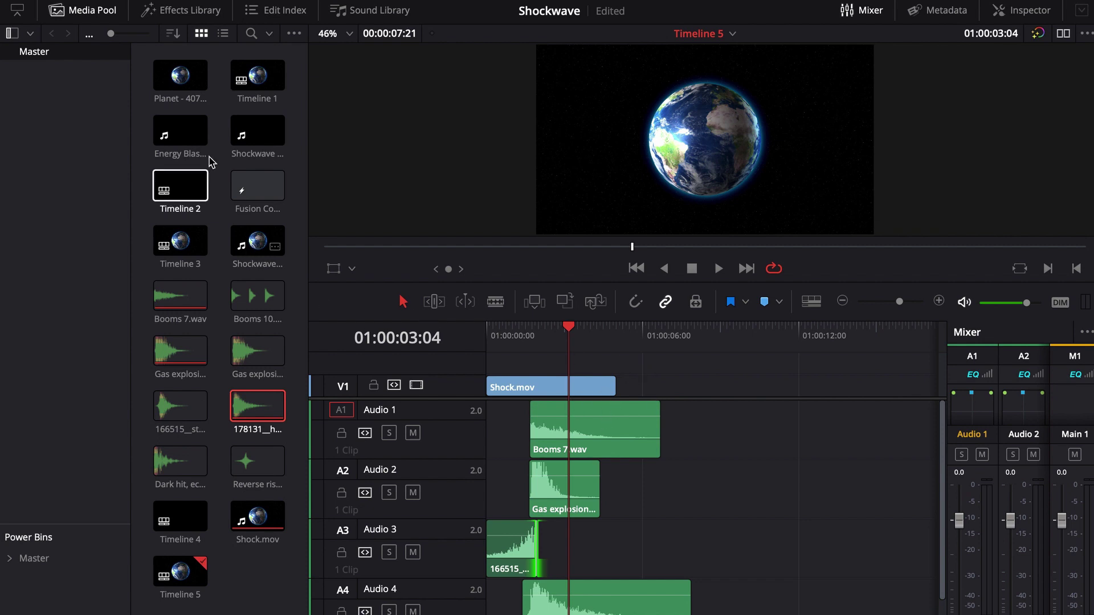
pyautogui.click(182, 137)
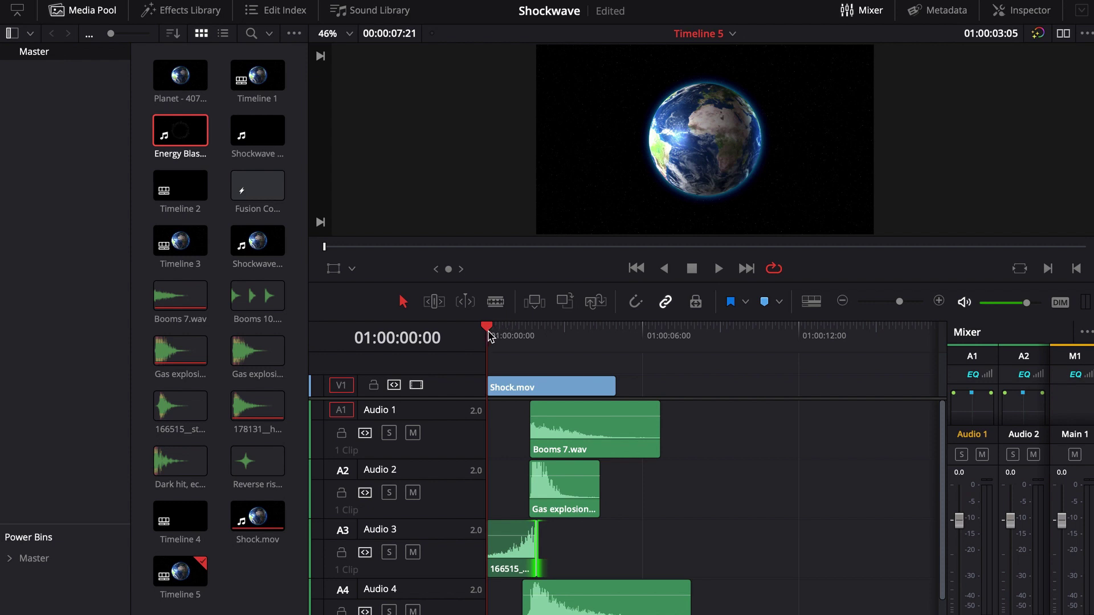
pyautogui.moveTo(496, 339)
pyautogui.mouseDown()
pyautogui.moveTo(590, 330)
pyautogui.moveTo(487, 335)
pyautogui.mouseUp()
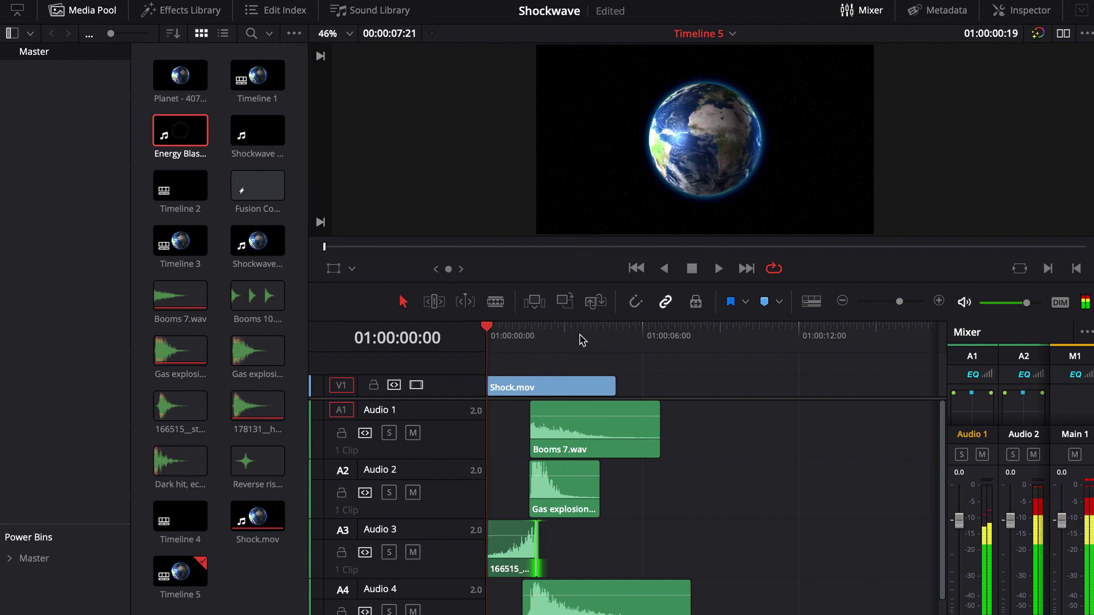